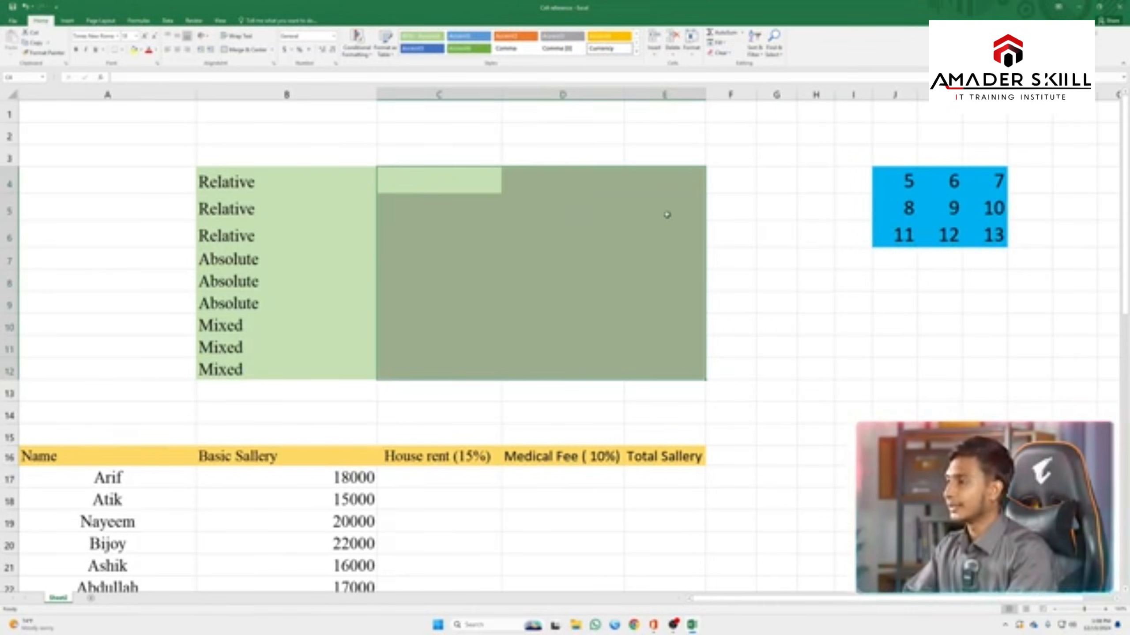
# Examine the empty target cell C4 and source cell J4, along with the column and row headings that form a cell address
pyautogui.click(737, 179)
pyautogui.click(444, 176)
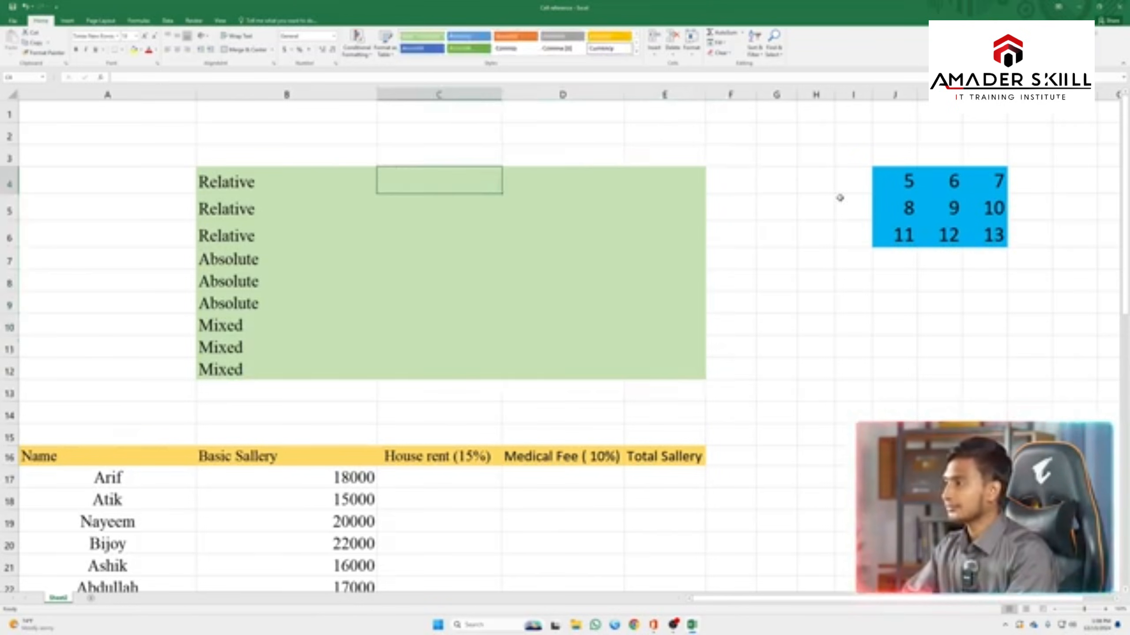
pyautogui.press('Right')
pyautogui.click(896, 188)
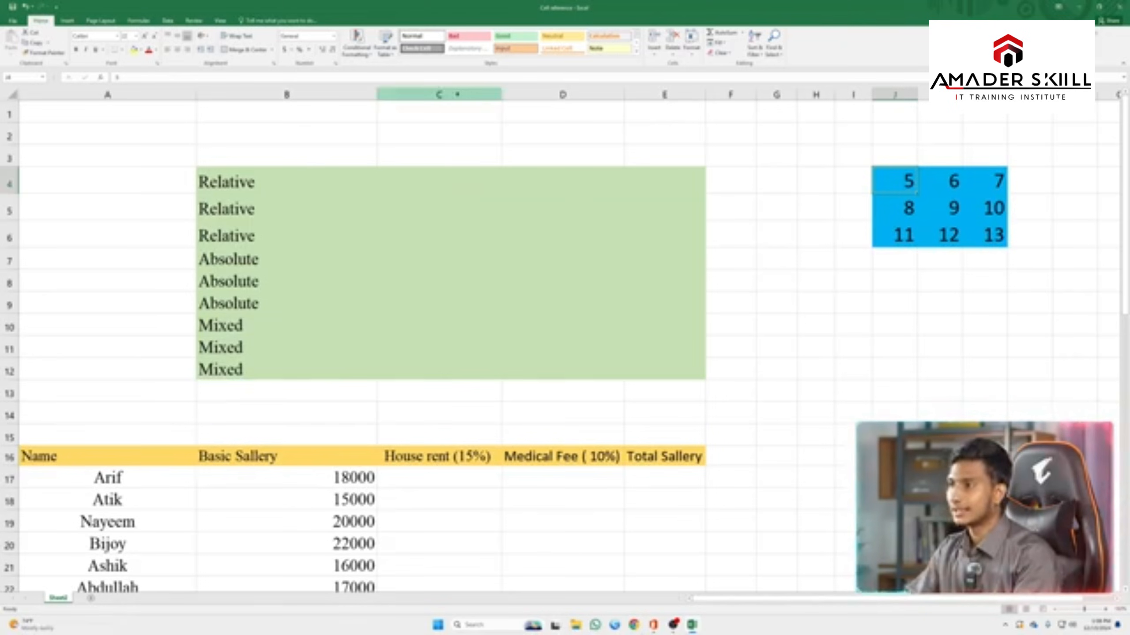
pyautogui.click(457, 94)
pyautogui.click(9, 137)
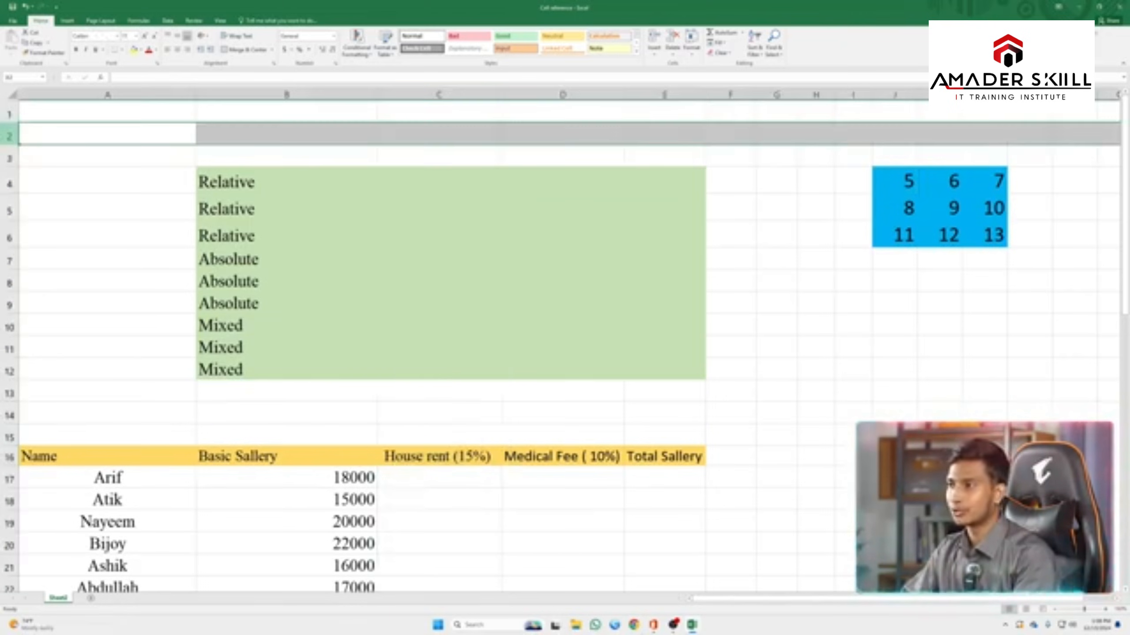
pyautogui.click(440, 184)
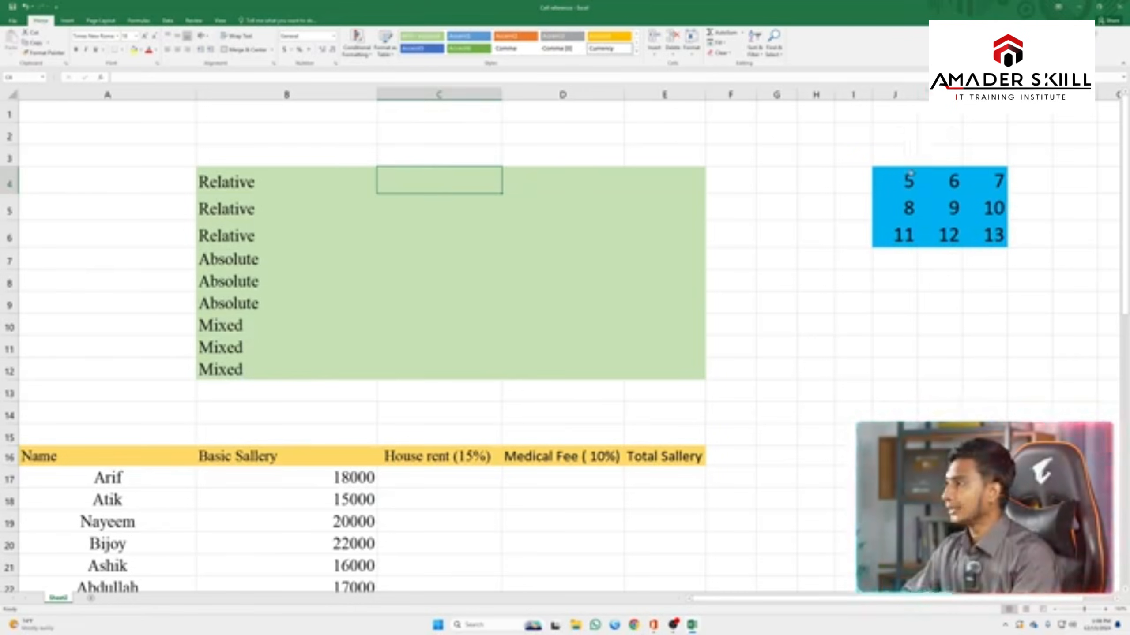
pyautogui.click(892, 181)
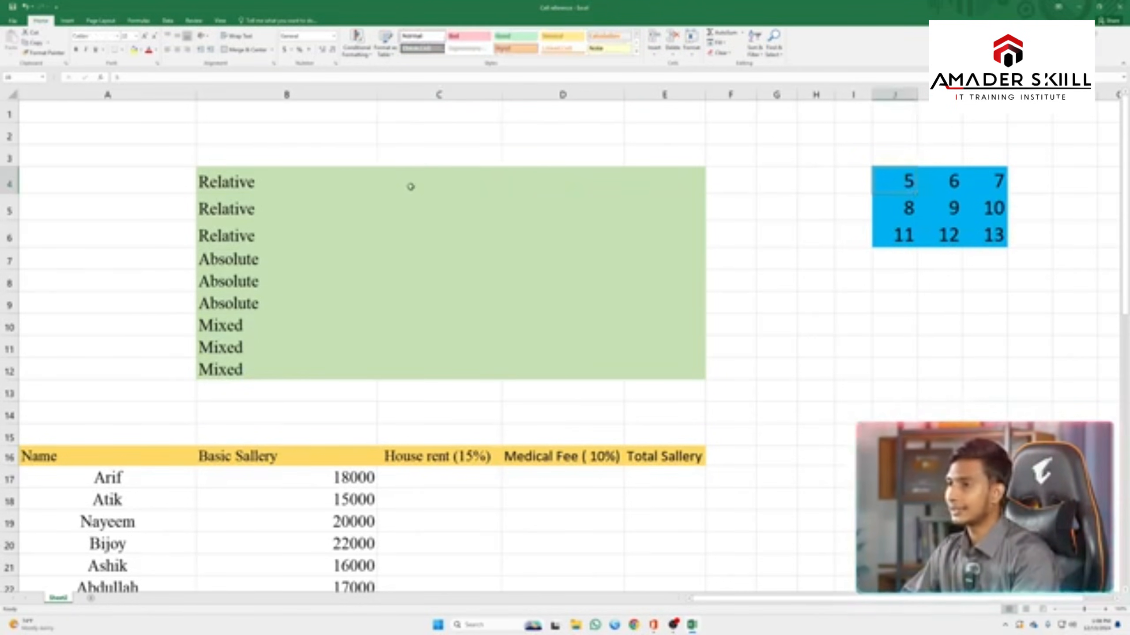
# Enter the relative reference formula =J4 in cell C4, then compare it with the source cell
pyautogui.click(426, 184)
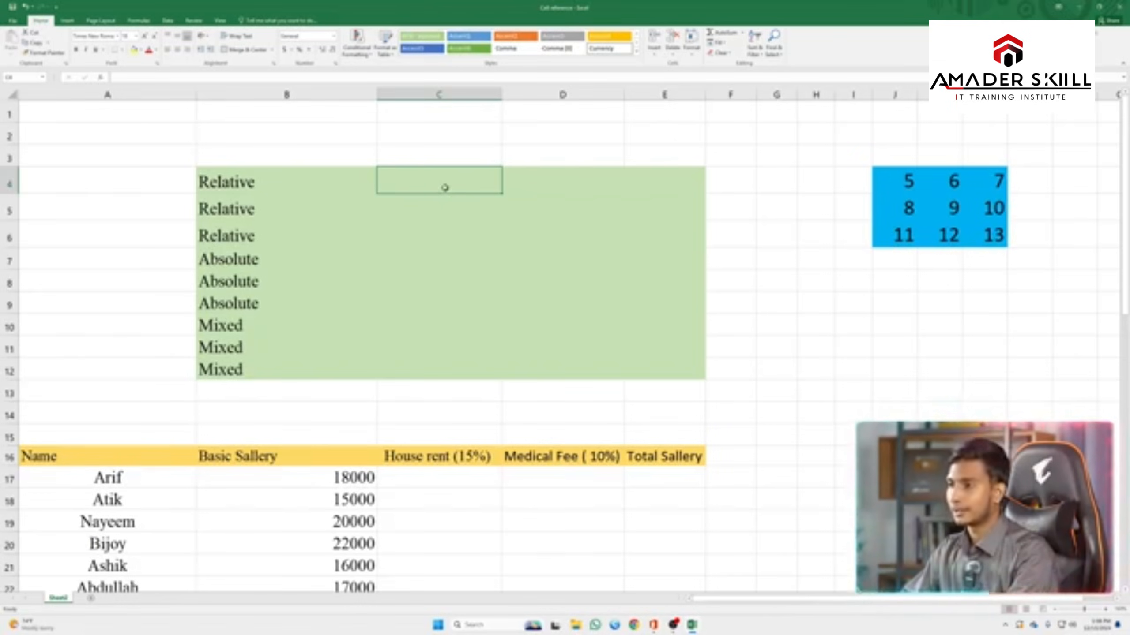
pyautogui.write('=')
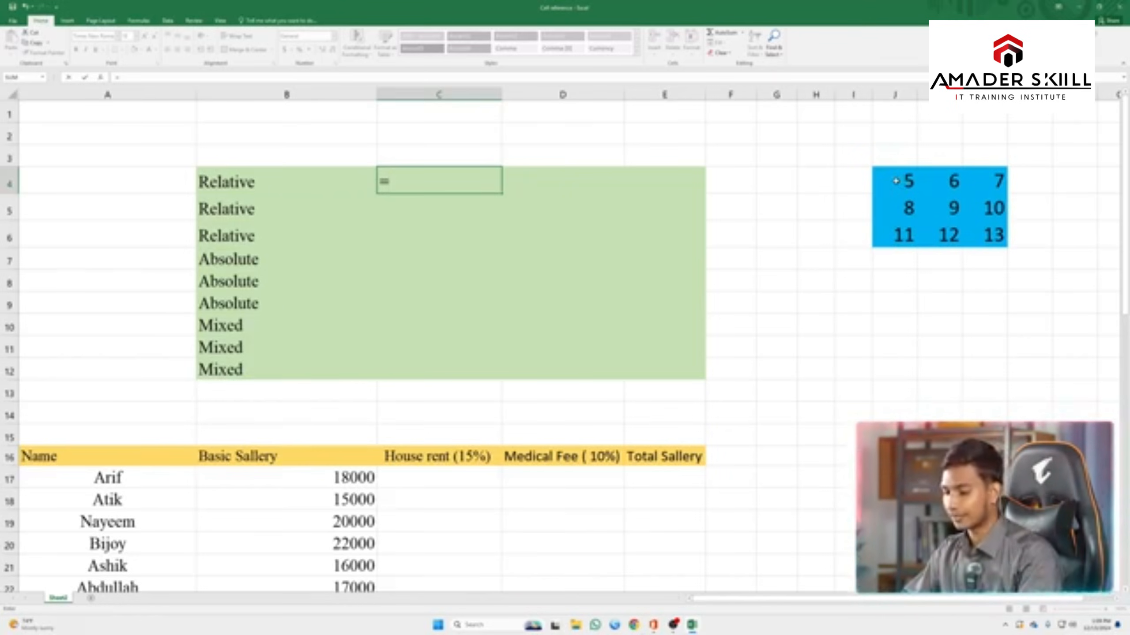
pyautogui.write('j4')
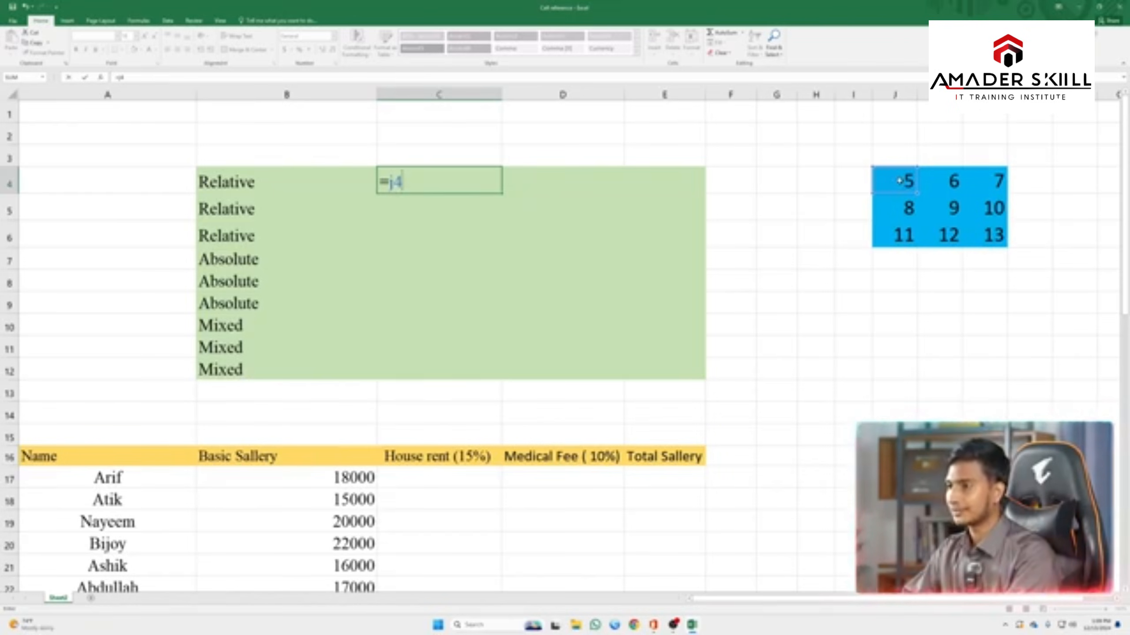
pyautogui.press('Return')
pyautogui.click(890, 181)
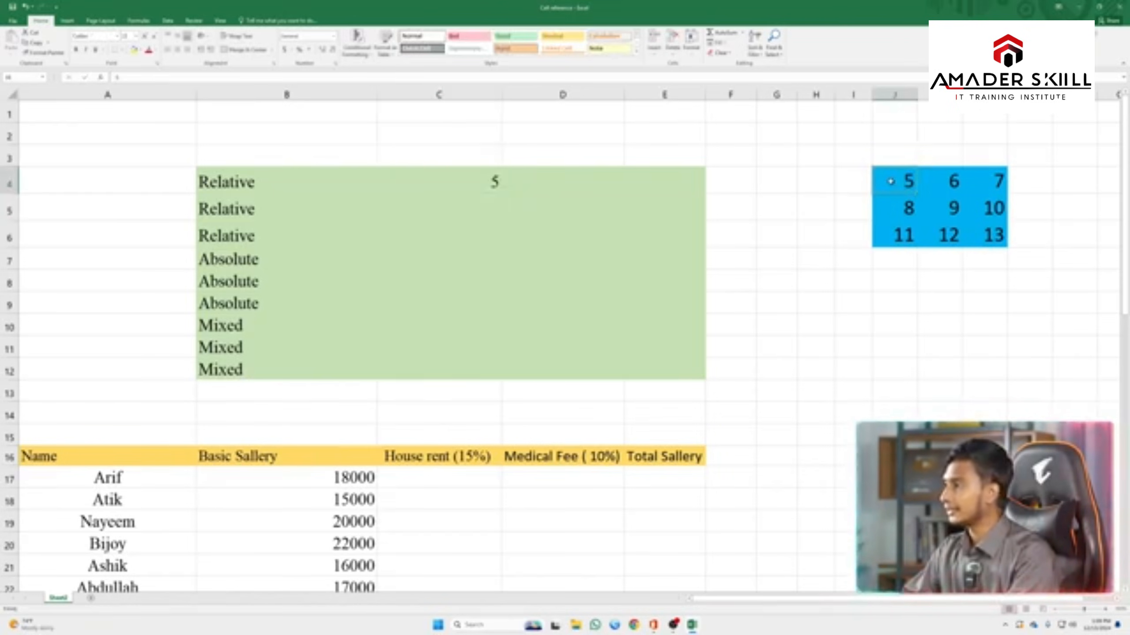
pyautogui.click(462, 176)
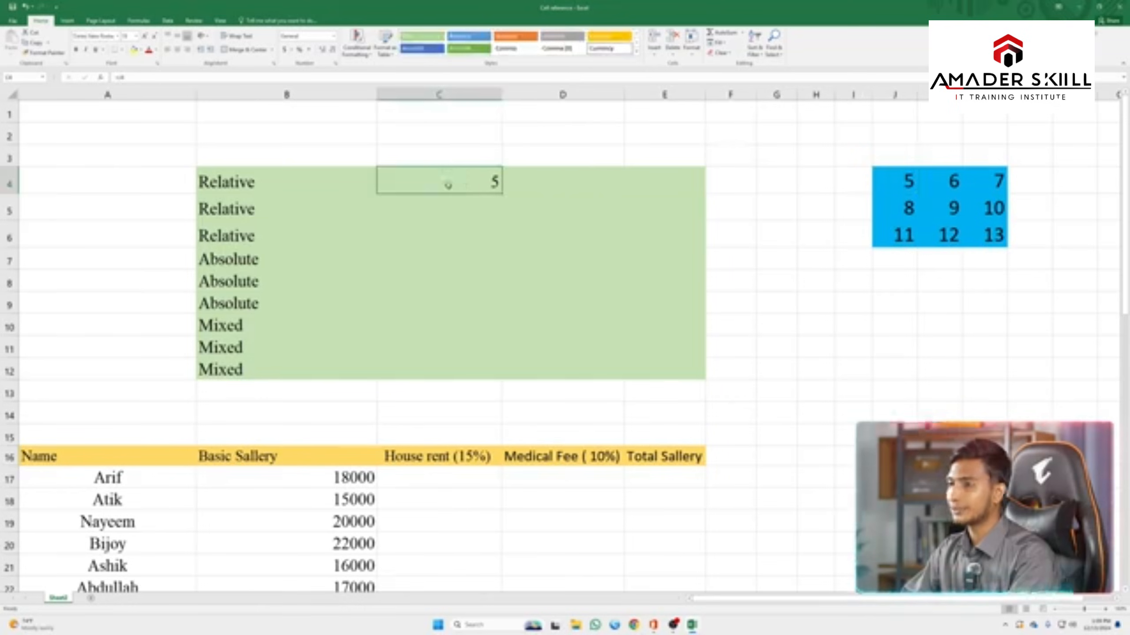
# Change the source value in J4 to 10 and check the linked cell C4
pyautogui.click(894, 183)
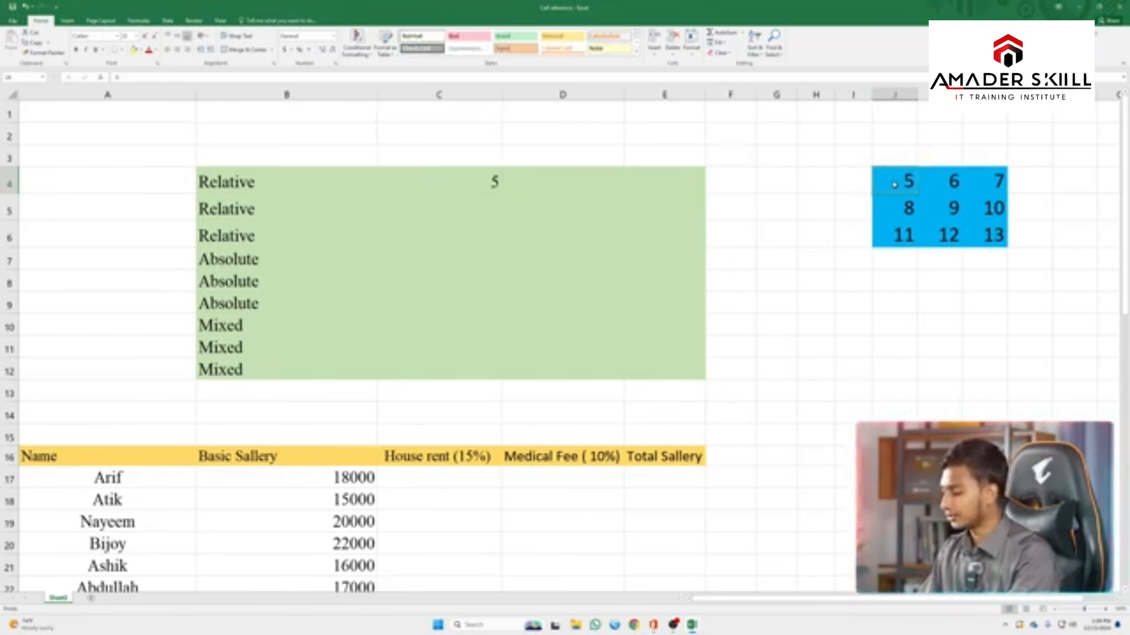
pyautogui.write('10')
pyautogui.press('Return')
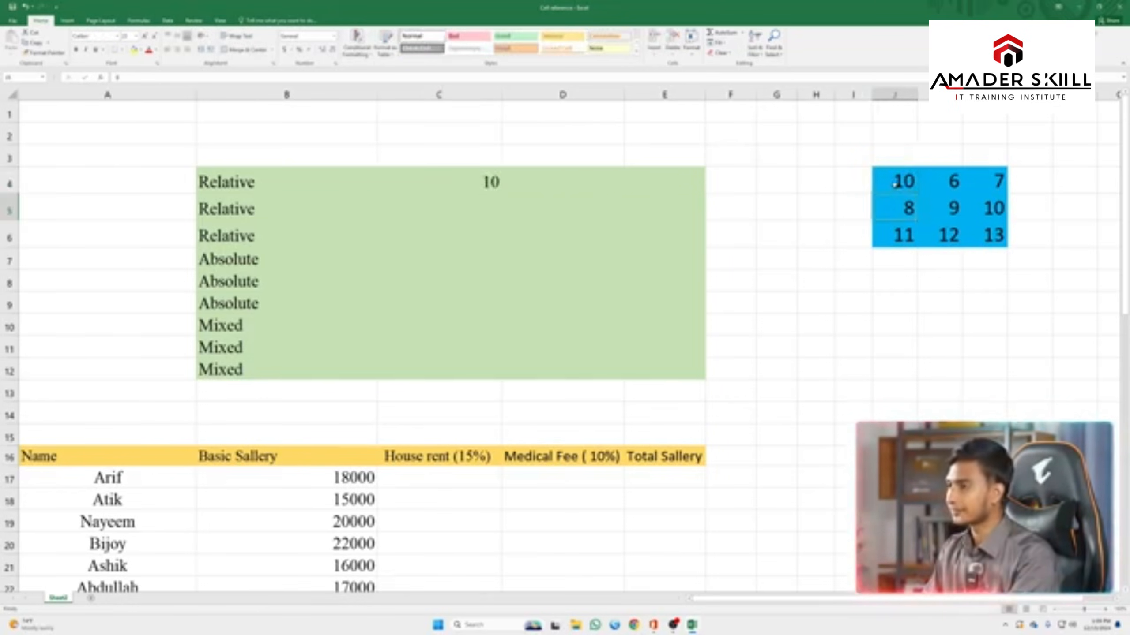
pyautogui.click(461, 179)
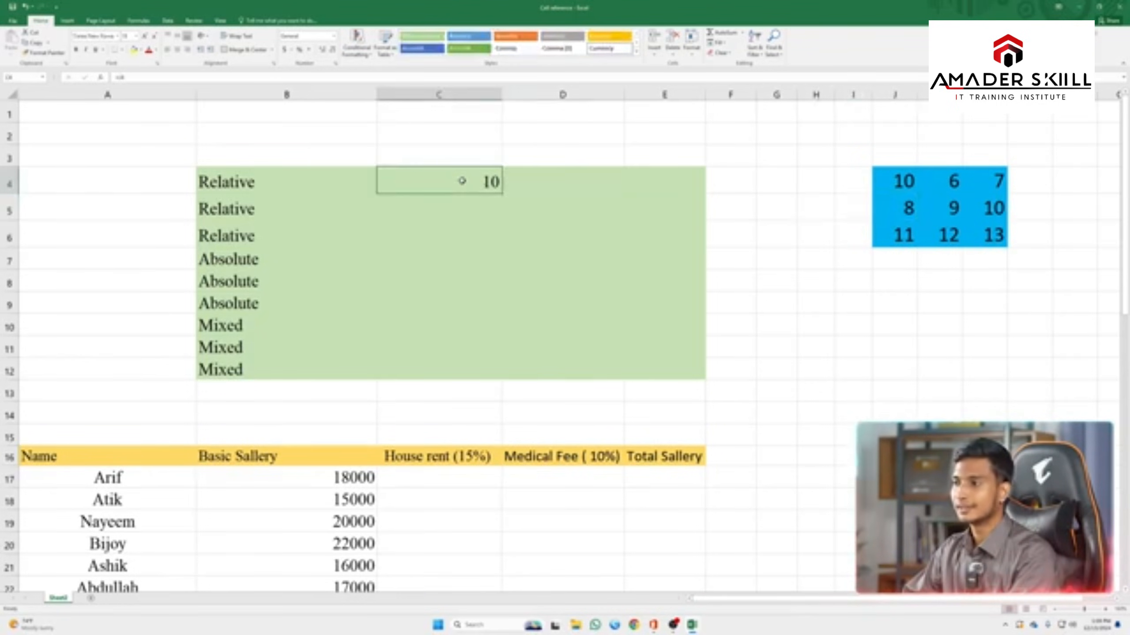
pyautogui.click(893, 179)
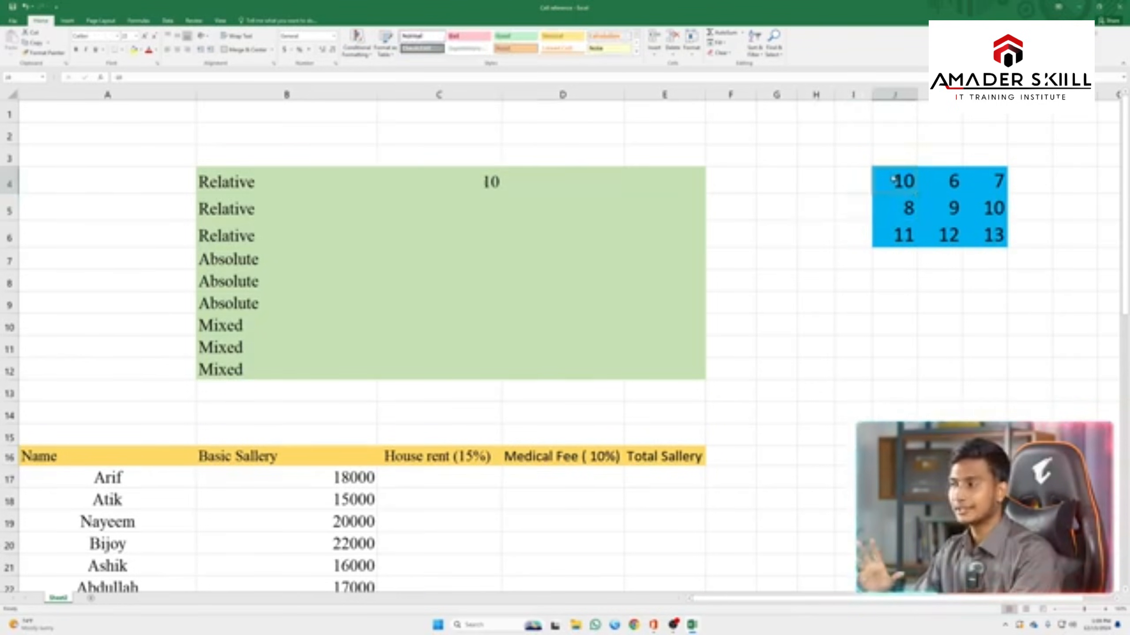
pyautogui.click(498, 184)
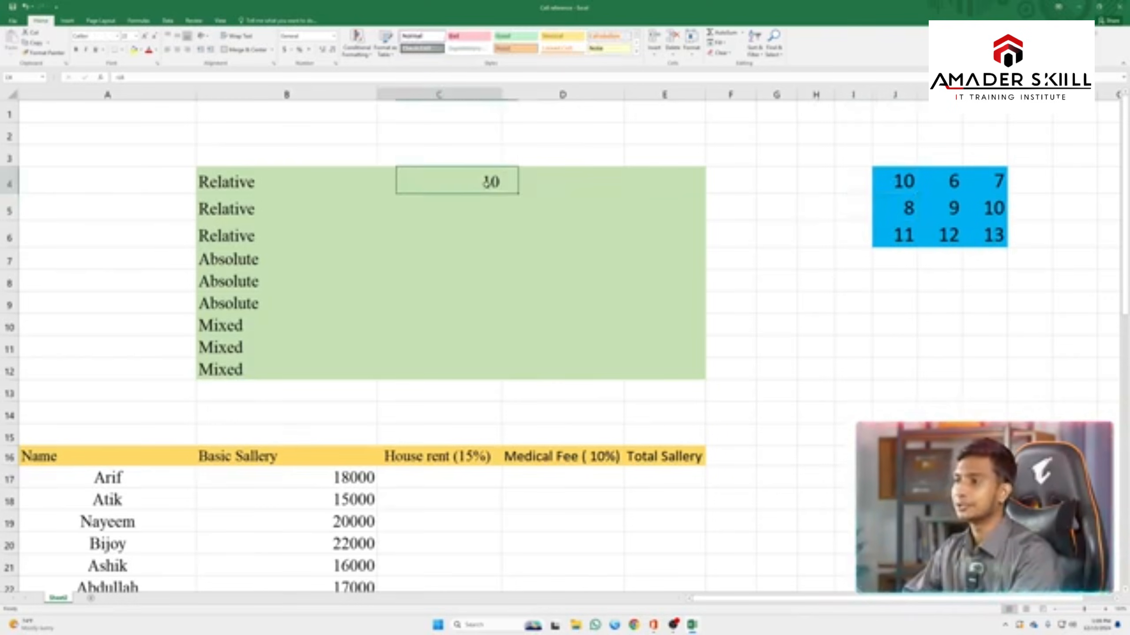
# Set the source value in J4 back to 5 and check the linked cell C4 again
pyautogui.click(877, 182)
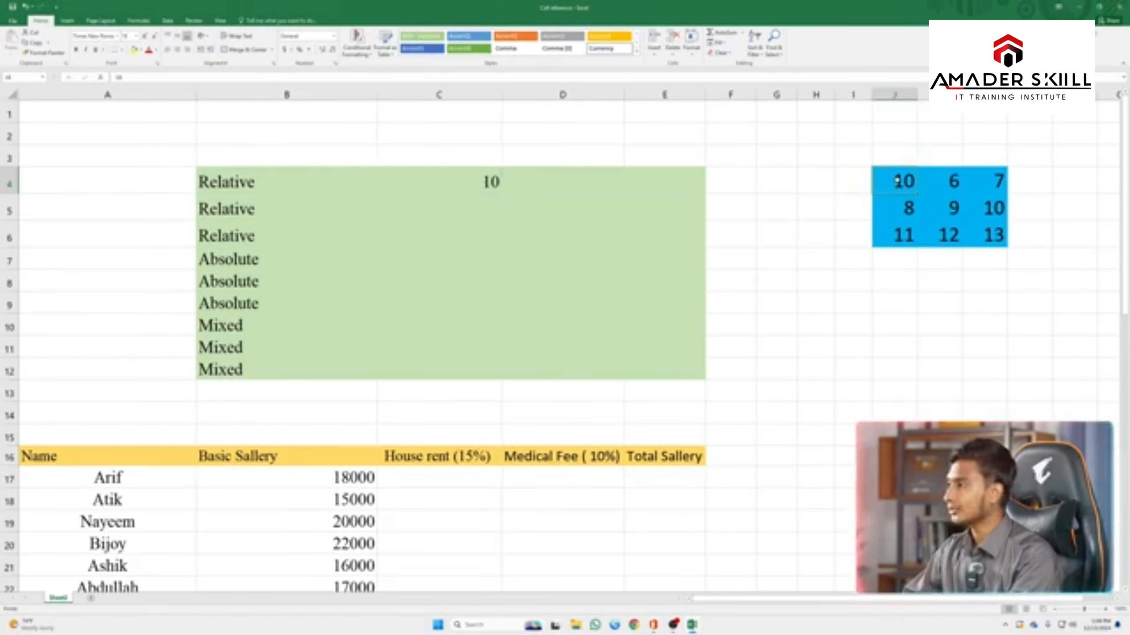
pyautogui.write('5')
pyautogui.press('Return')
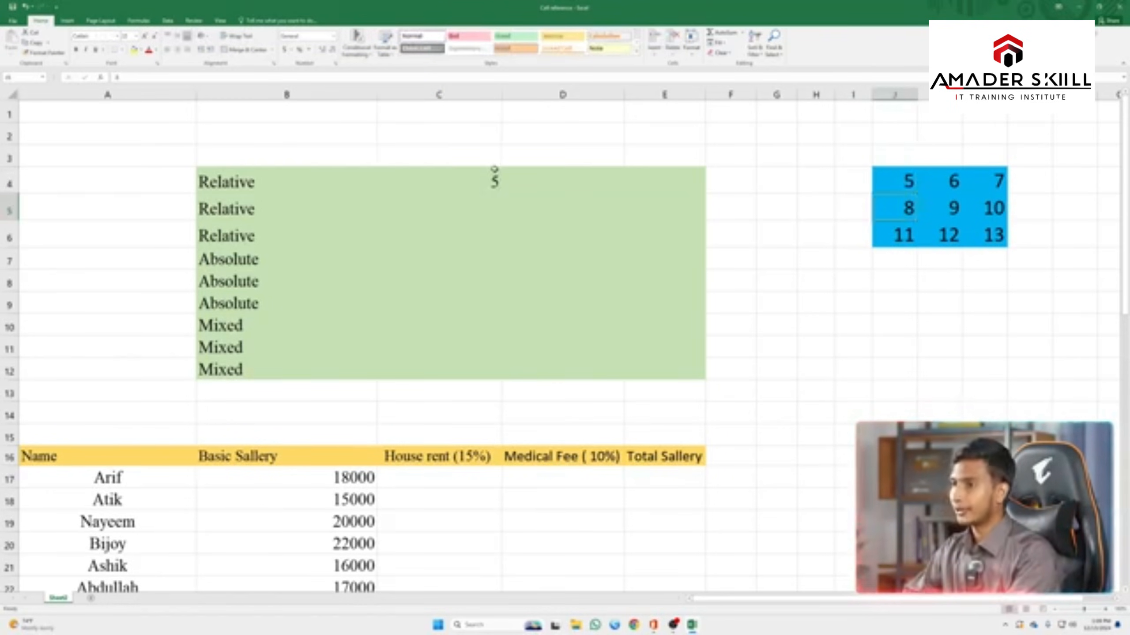
pyautogui.click(471, 179)
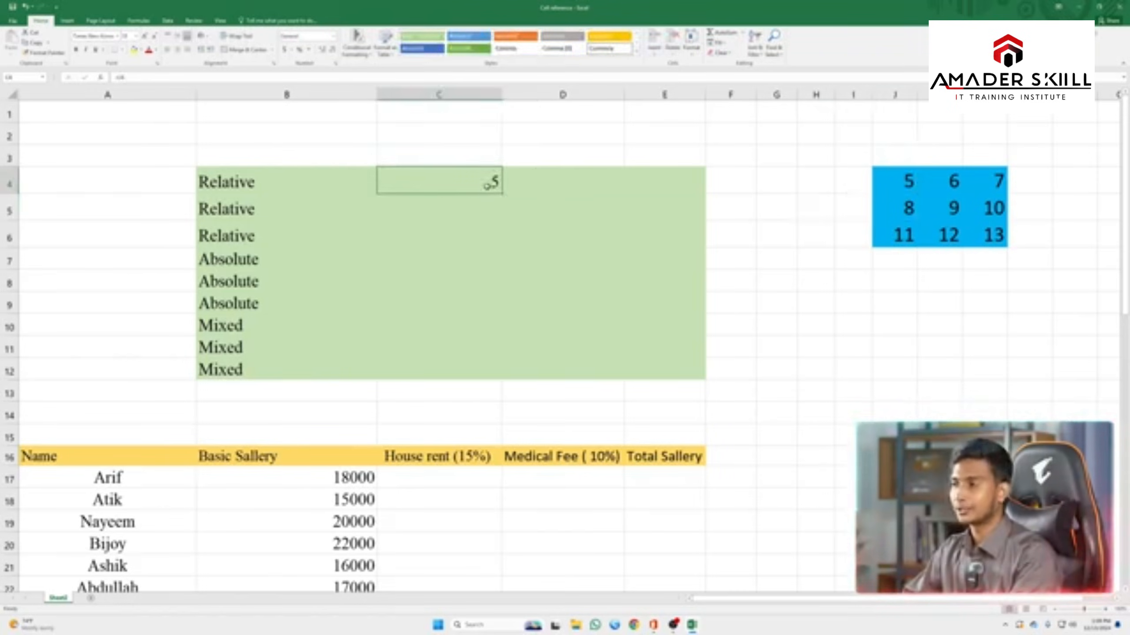
# Fill the relative formula from C4 across to D4 and E4, then check the copied formulas
pyautogui.click(571, 183)
pyautogui.click(653, 182)
pyautogui.click(560, 182)
pyautogui.click(656, 179)
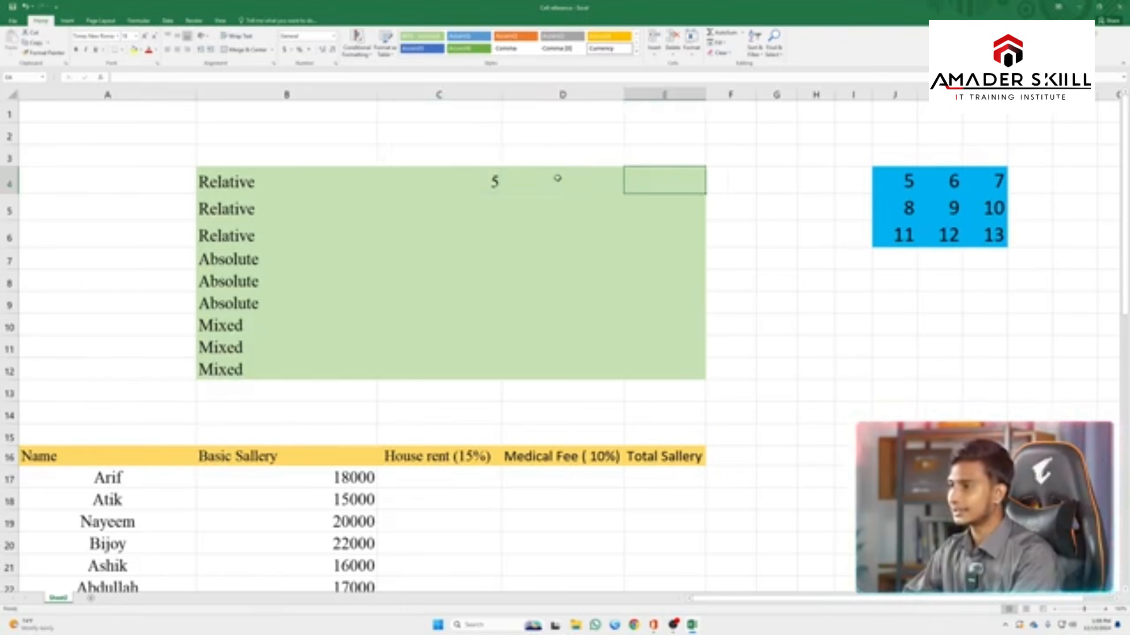
pyautogui.click(558, 179)
pyautogui.click(451, 179)
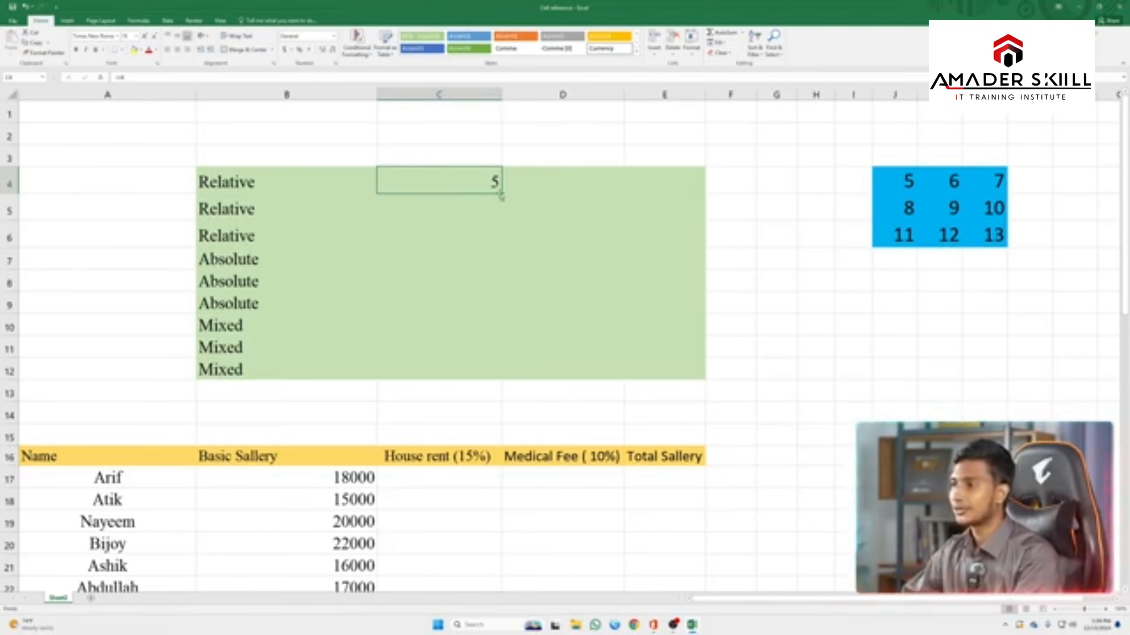
pyautogui.moveTo(501, 194); pyautogui.dragTo(675, 192)
pyautogui.click(582, 180)
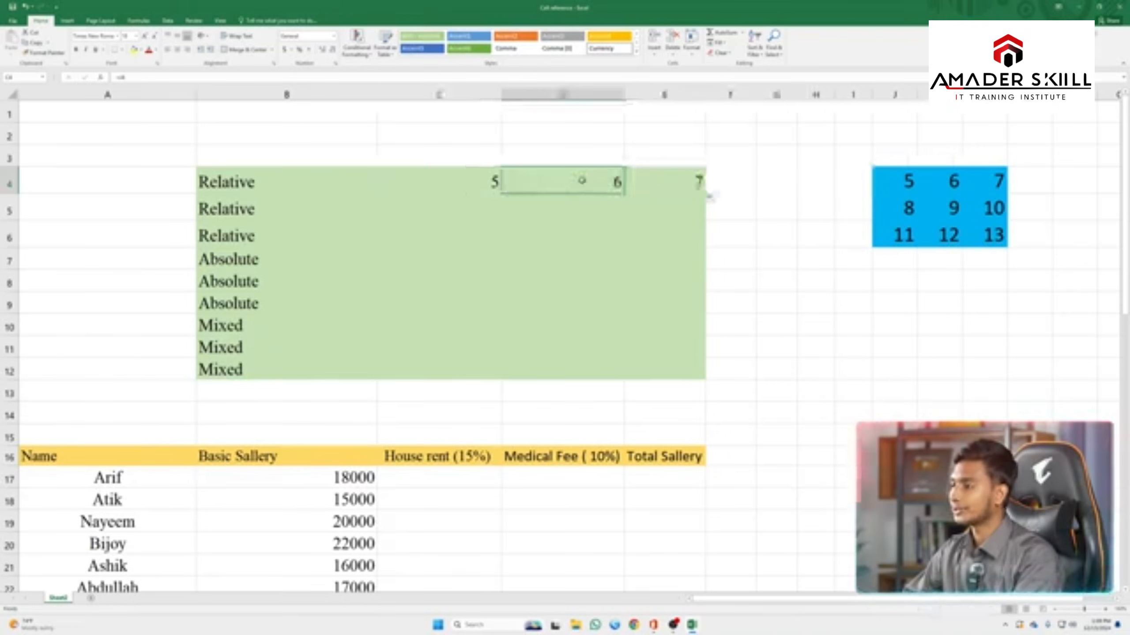
pyautogui.click(656, 179)
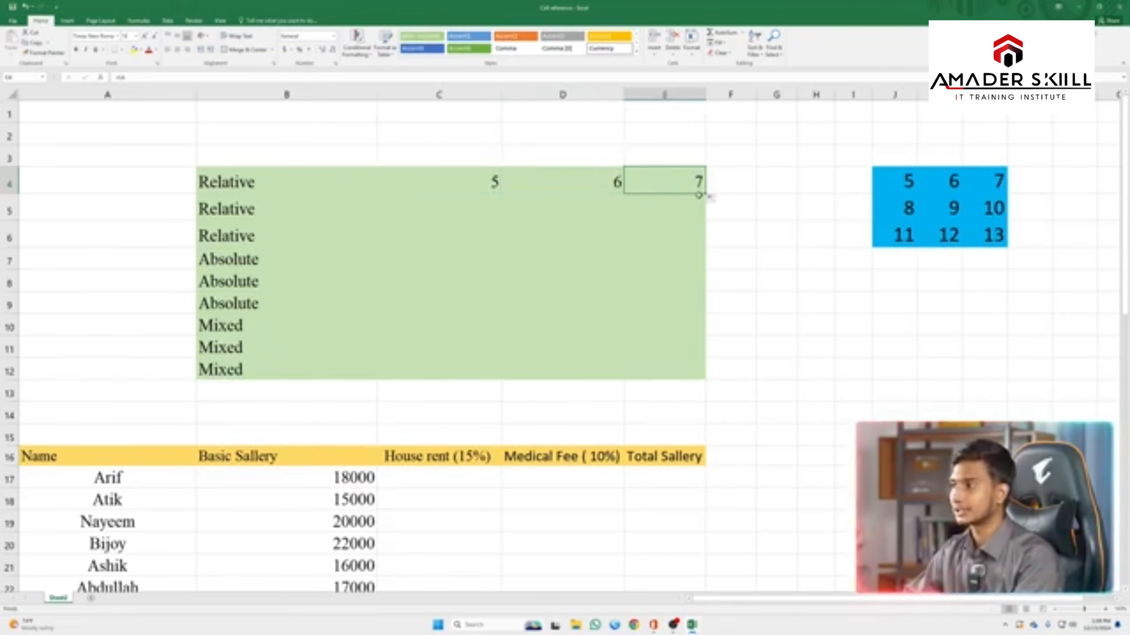
# Change the source values in K4 to 8 and L4 to 10, then check the linked cells D4 and E4
pyautogui.click(959, 182)
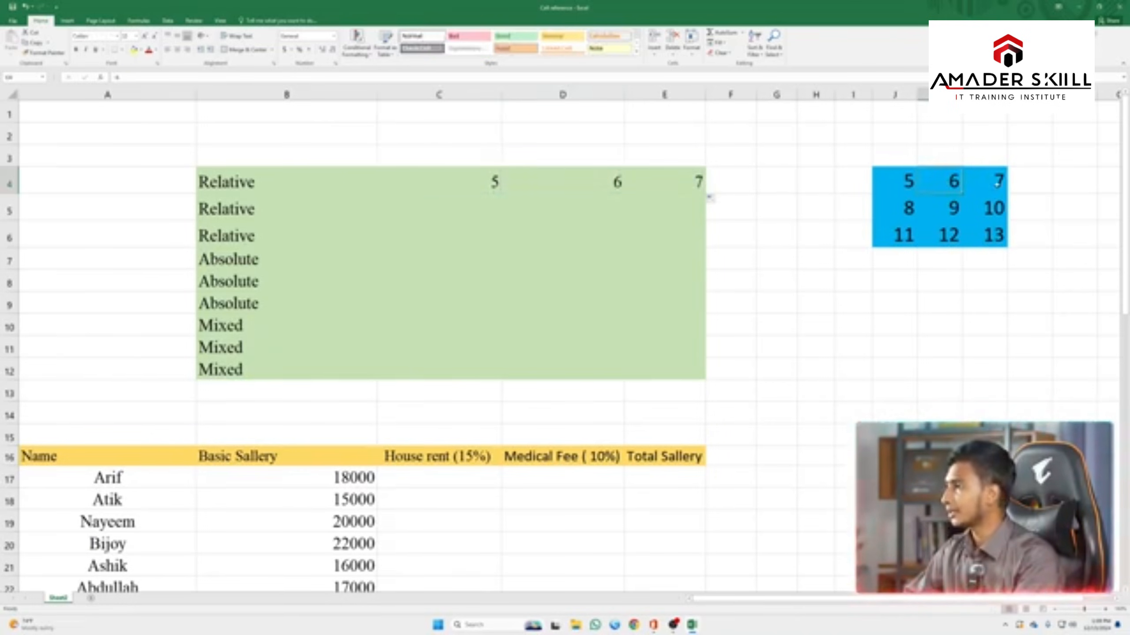
pyautogui.doubleClick(956, 182)
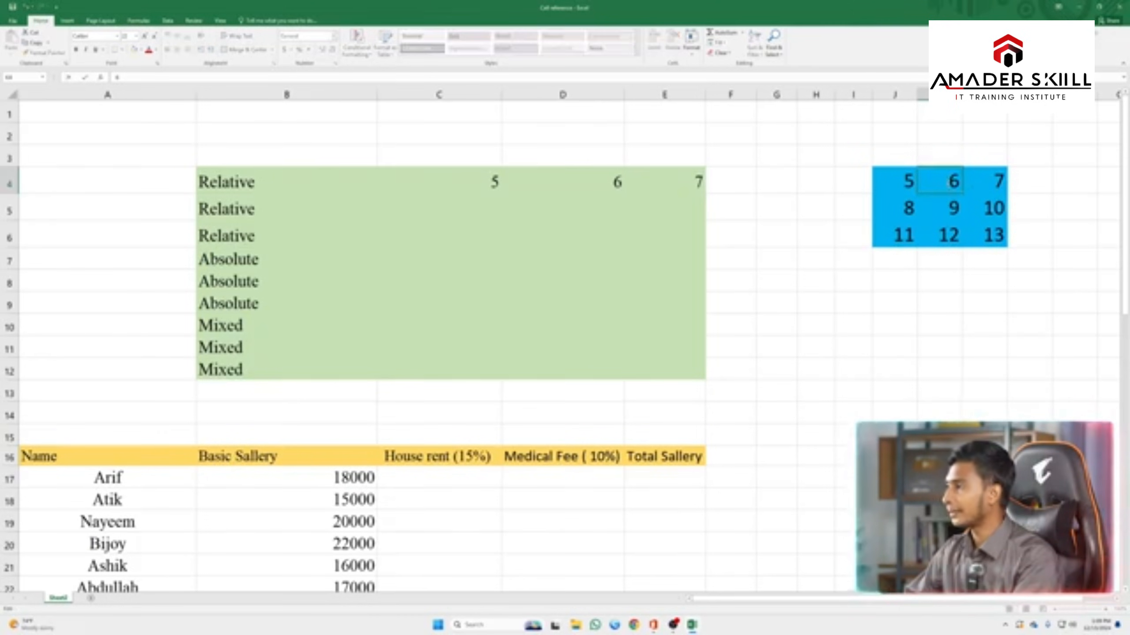
pyautogui.press('BackSpace')
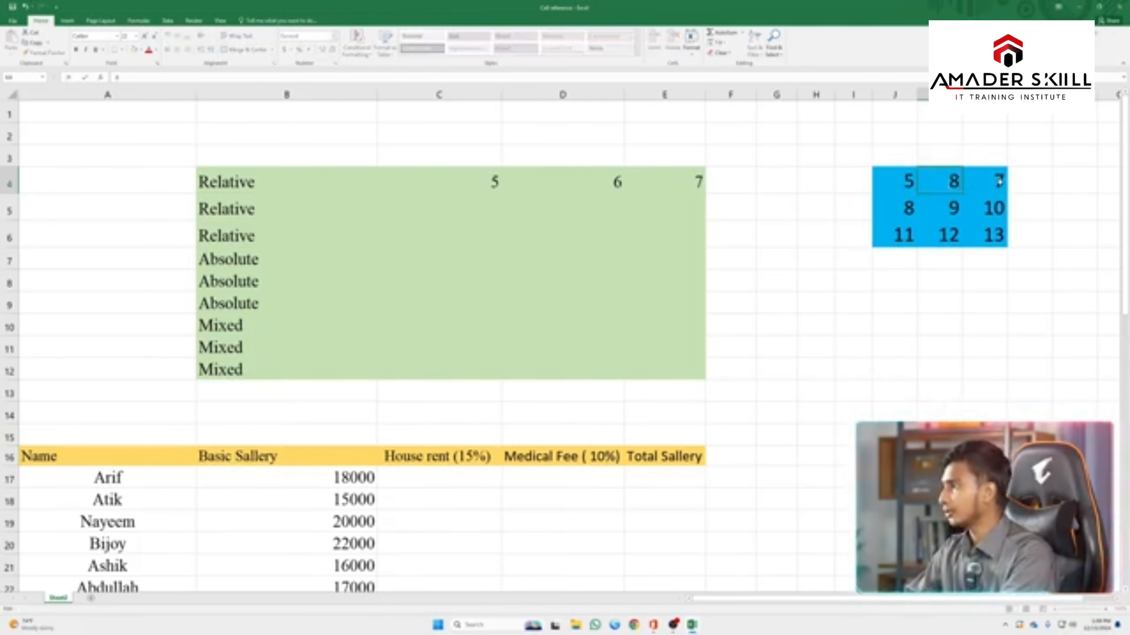
pyautogui.click(998, 180)
pyautogui.doubleClick(998, 180)
pyautogui.press('BackSpace')
pyautogui.write('1')
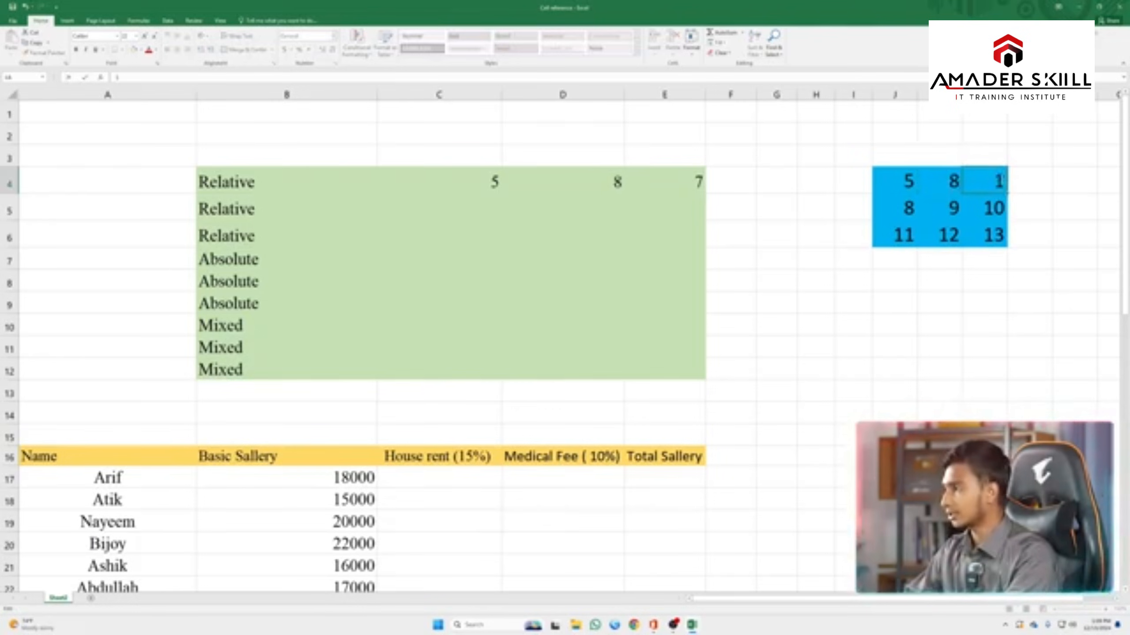
pyautogui.write('0')
pyautogui.click(690, 190)
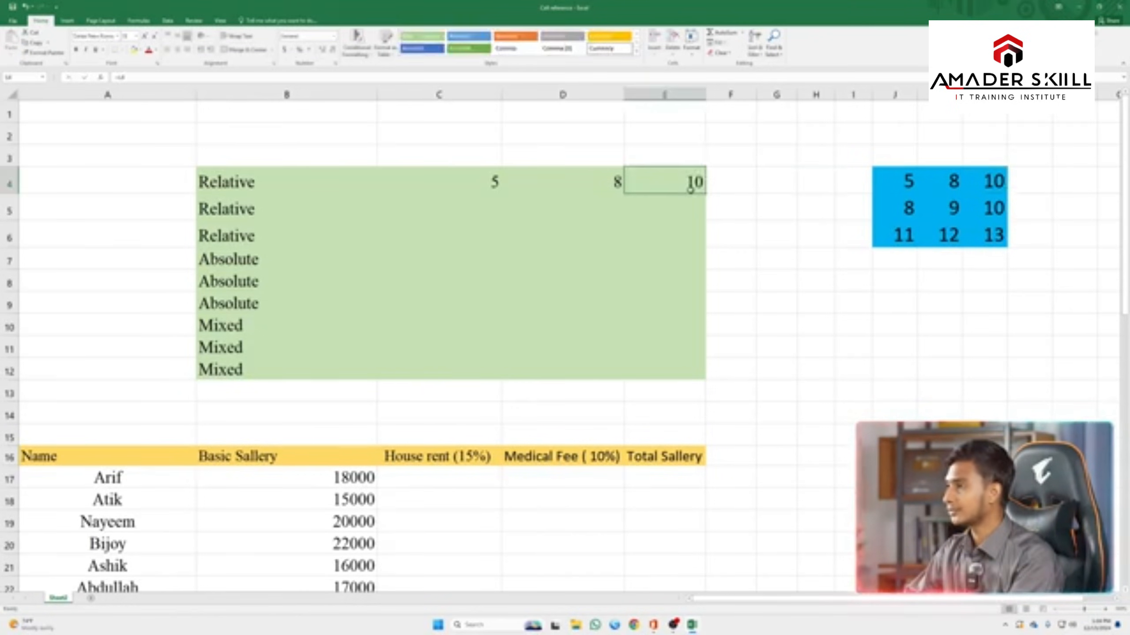
pyautogui.click(578, 184)
pyautogui.click(662, 182)
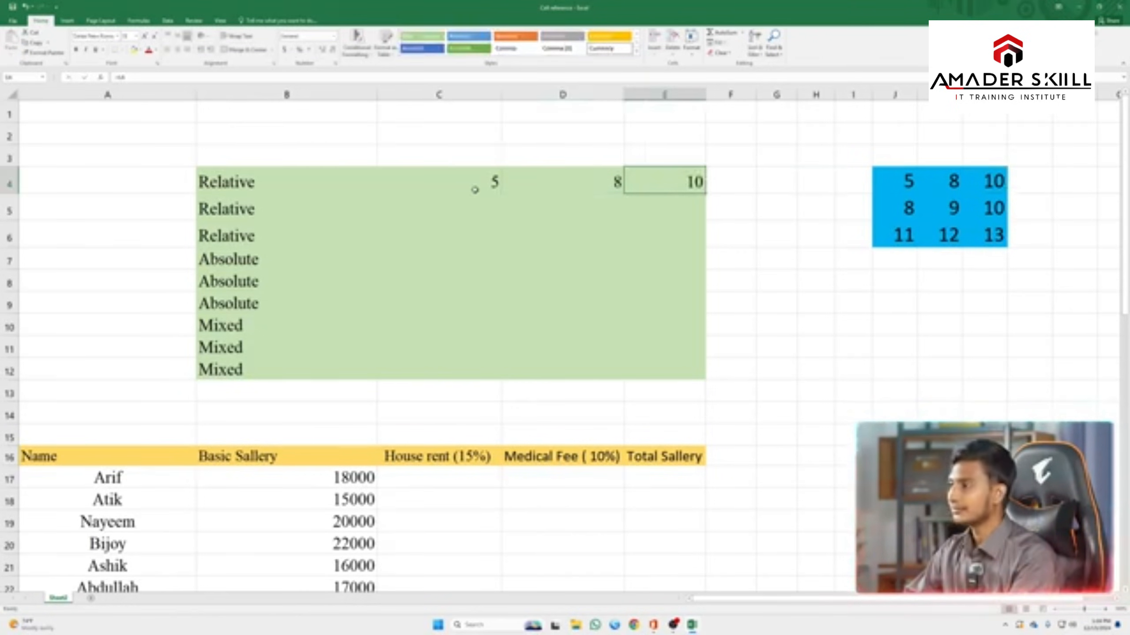
# Fill the relative formulas in C4:E4 down through row 6 and compare them with the source block
pyautogui.click(900, 200)
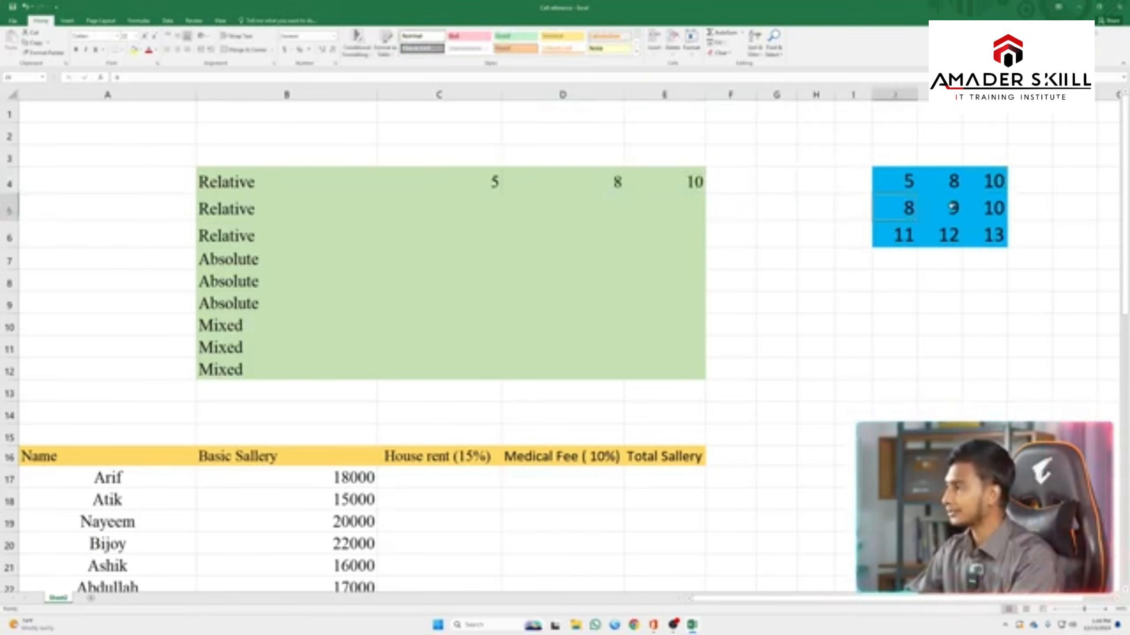
pyautogui.moveTo(467, 178); pyautogui.dragTo(704, 248)
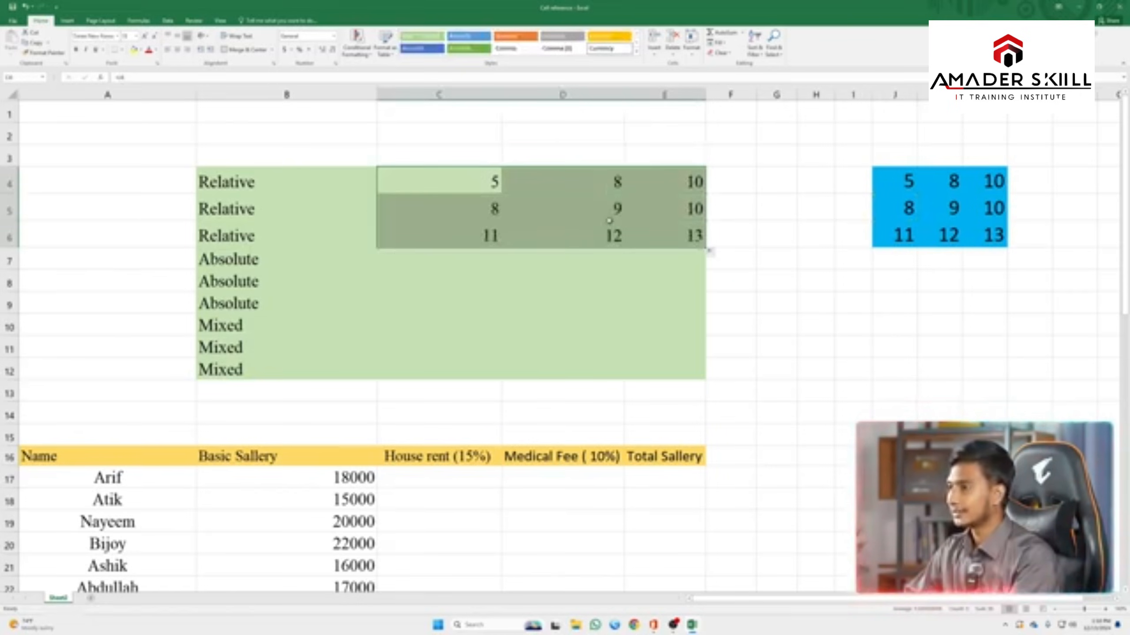
pyautogui.click(474, 209)
pyautogui.click(660, 212)
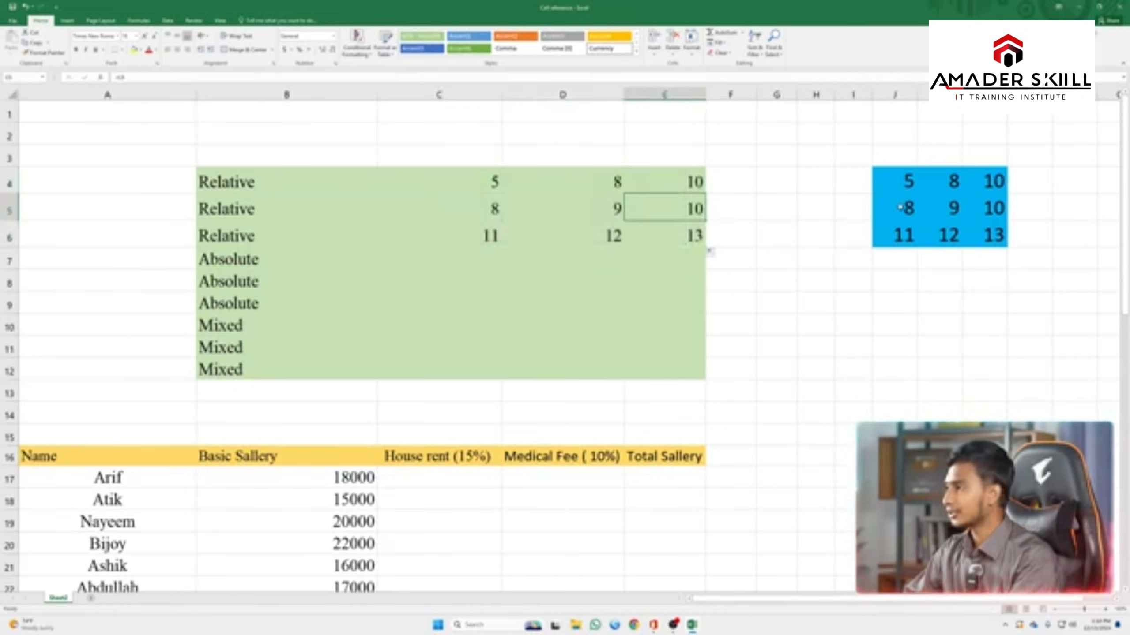
pyautogui.moveTo(900, 209); pyautogui.dragTo(996, 208)
pyautogui.moveTo(525, 238); pyautogui.dragTo(576, 238)
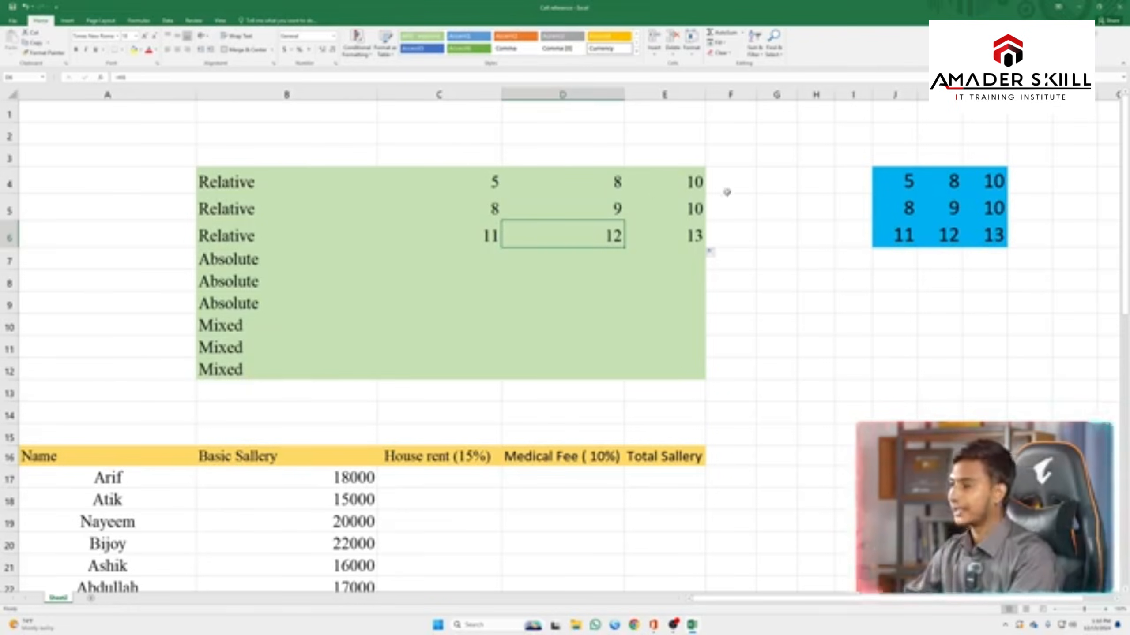
# Insert a blank column before column C in the green table
pyautogui.click(845, 182)
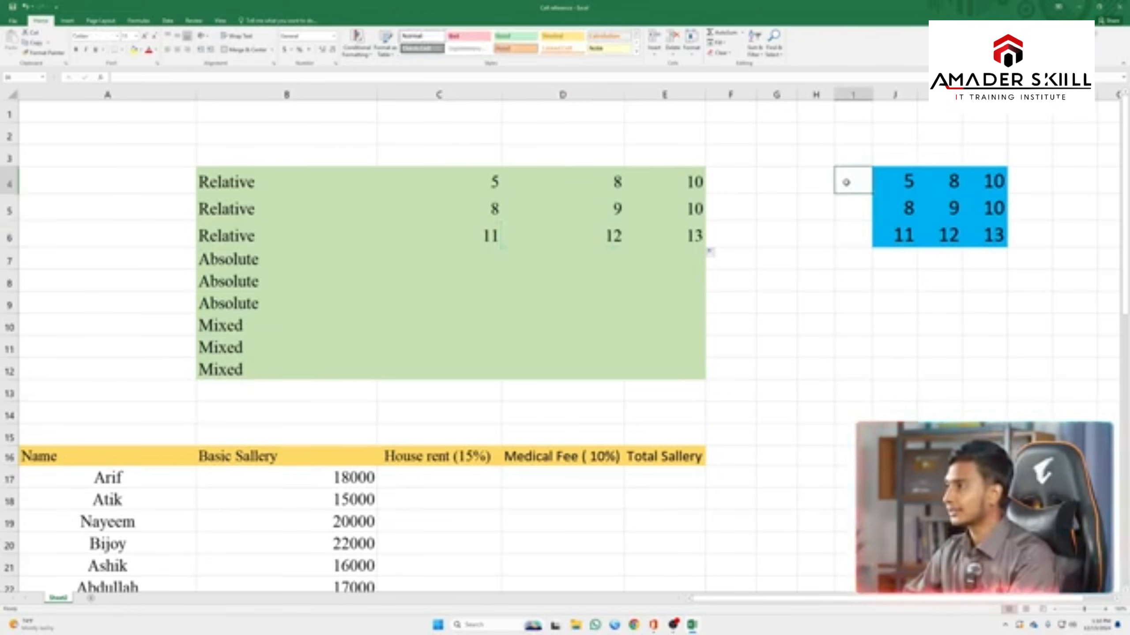
pyautogui.click(467, 182)
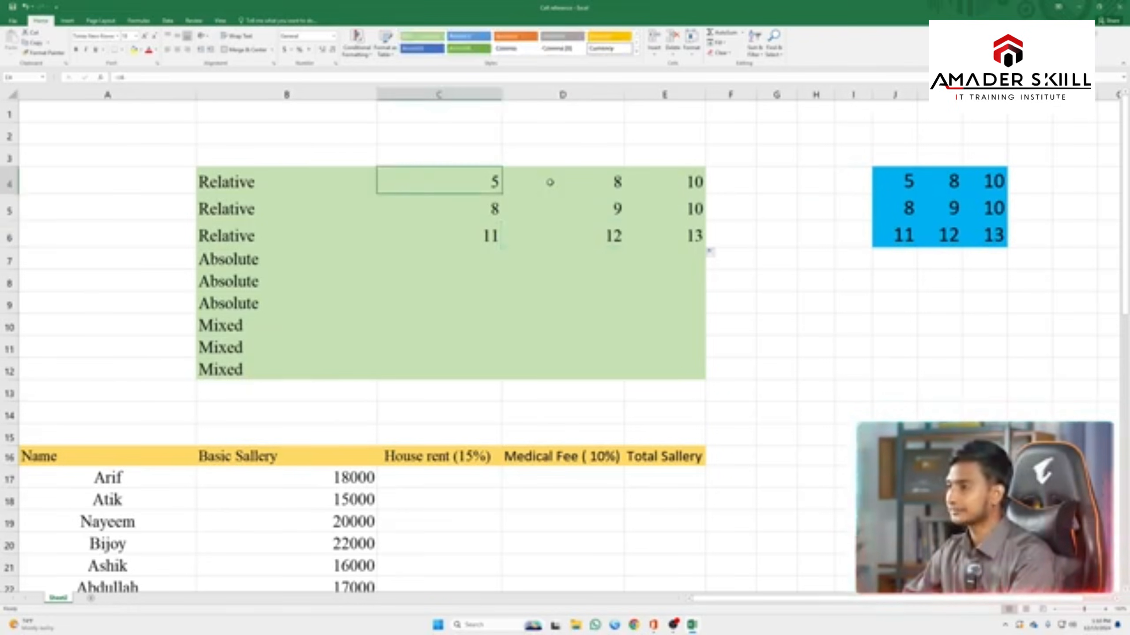
pyautogui.click(420, 94)
pyautogui.rightClick(420, 95)
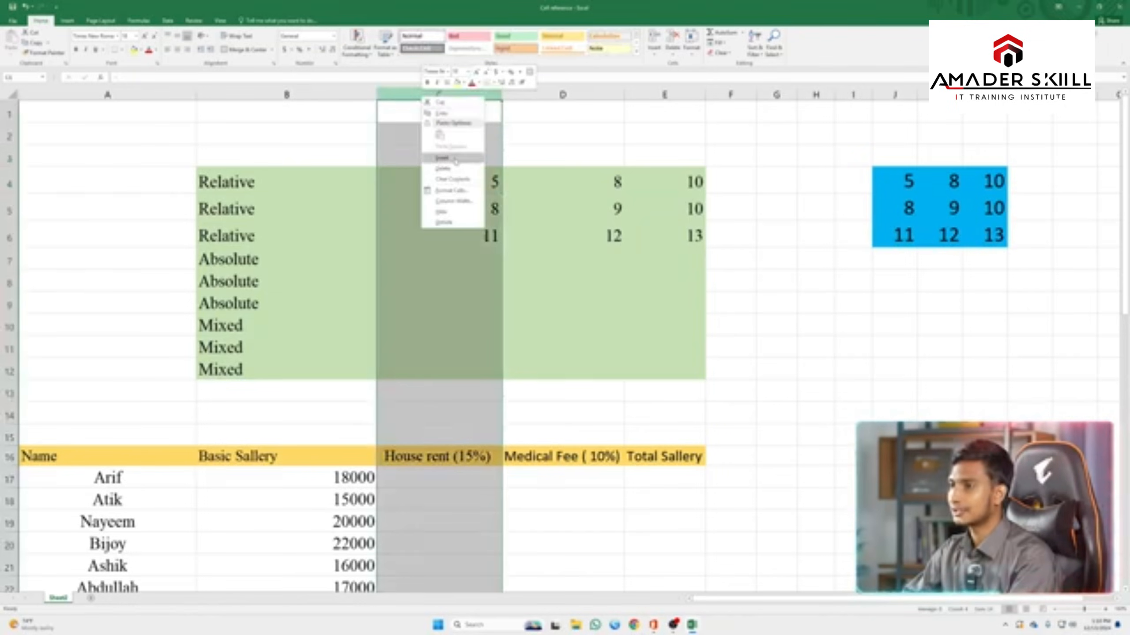
pyautogui.click(444, 178)
# Enter 5, 6 and 7 in J4:J6, the empty cells directly beside the blue source block
pyautogui.click(1030, 180)
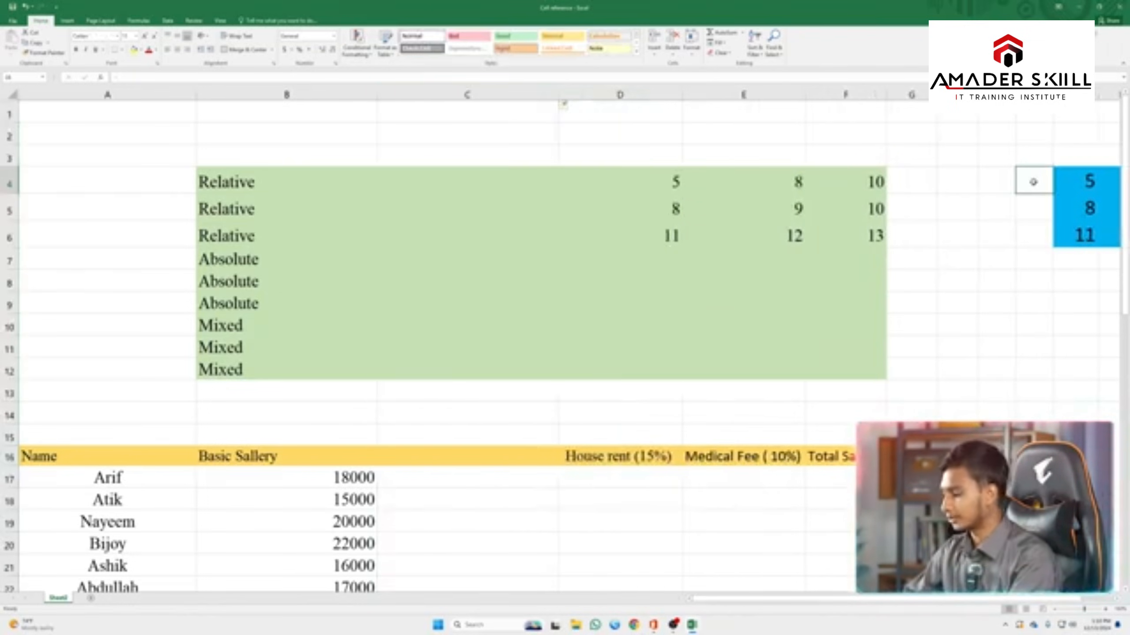
pyautogui.write('5')
pyautogui.click(1033, 204)
pyautogui.write('6')
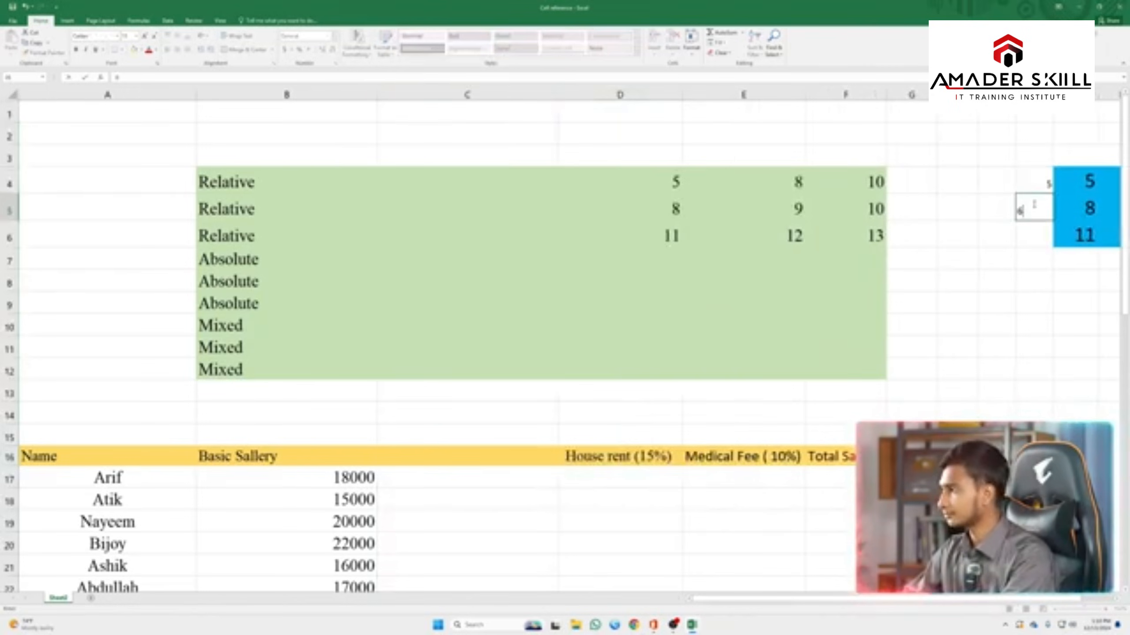
pyautogui.click(1040, 231)
pyautogui.write('7')
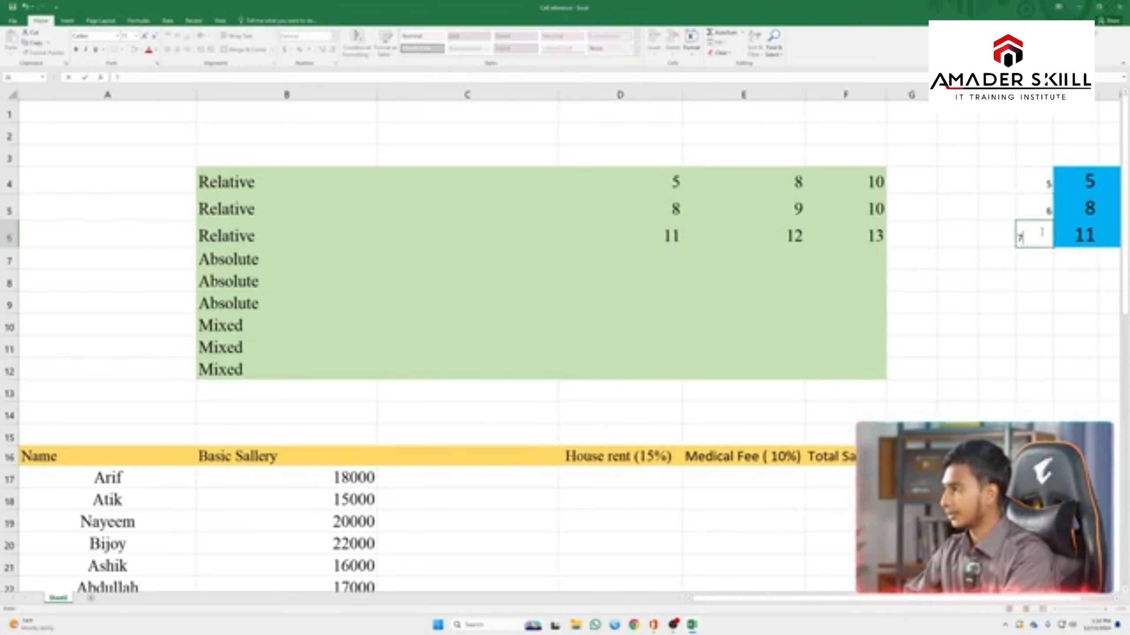
pyautogui.click(1041, 262)
# Fill the relative formulas from column D backwards into the inserted column C for the Relative rows
pyautogui.click(636, 186)
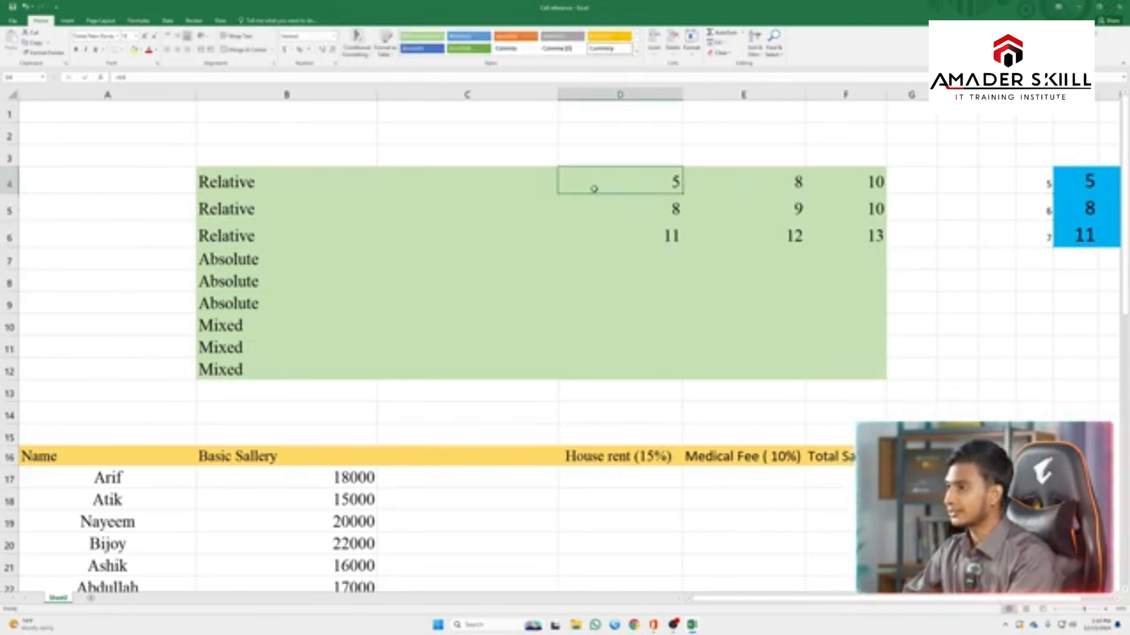
pyautogui.moveTo(683, 192); pyautogui.dragTo(549, 192)
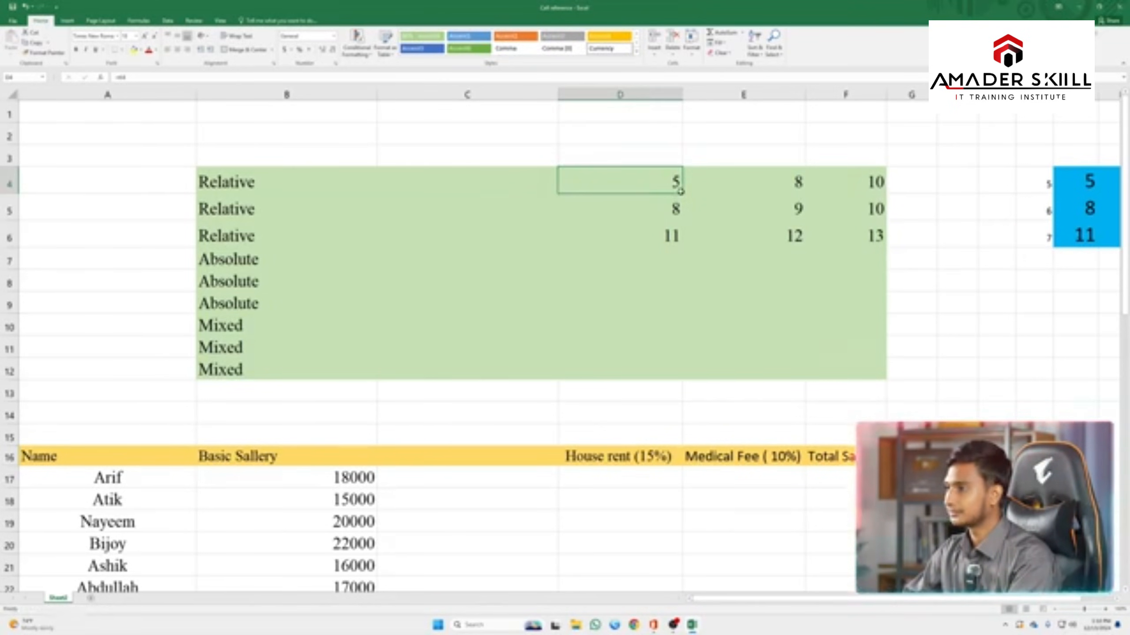
pyautogui.moveTo(683, 193); pyautogui.dragTo(456, 196)
pyautogui.click(578, 208)
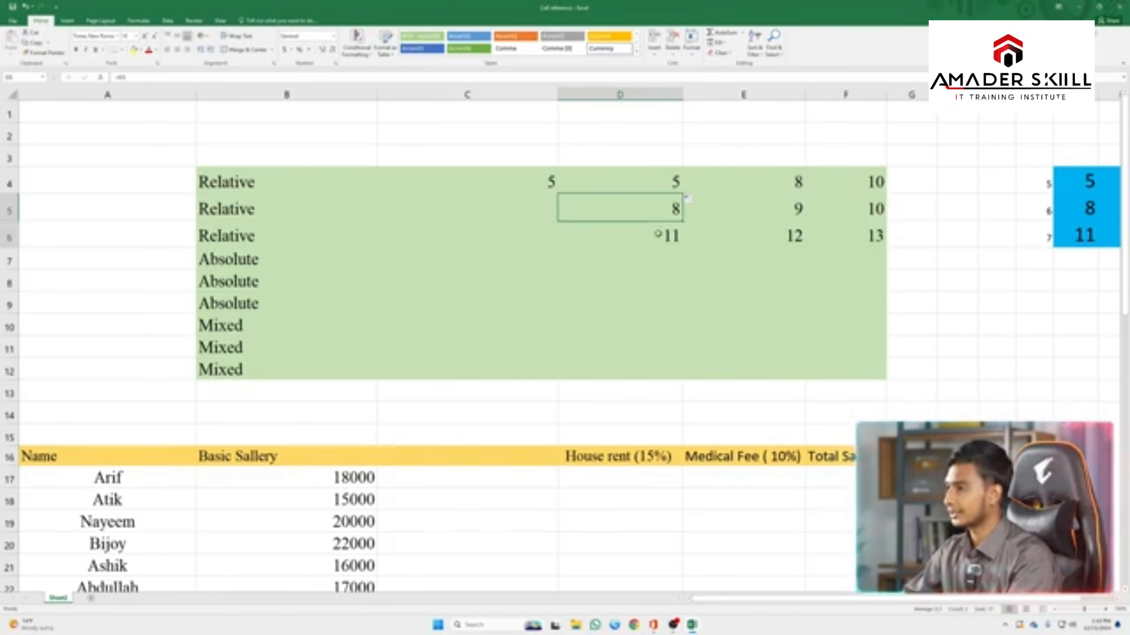
pyautogui.moveTo(684, 221); pyautogui.dragTo(371, 245)
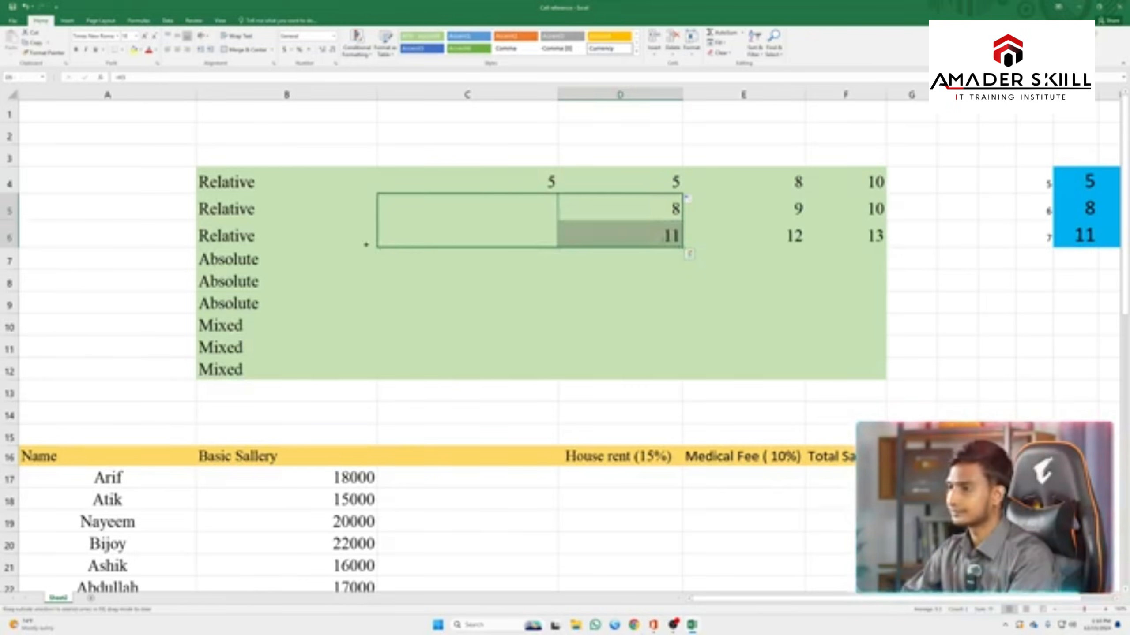
# Remove the inserted column C and the extra values beside the blue block to restore the original layout
pyautogui.scroll(-2, 371, 245)
pyautogui.click(378, 94)
pyautogui.hotkey('ctrl', '-')
pyautogui.click(669, 218)
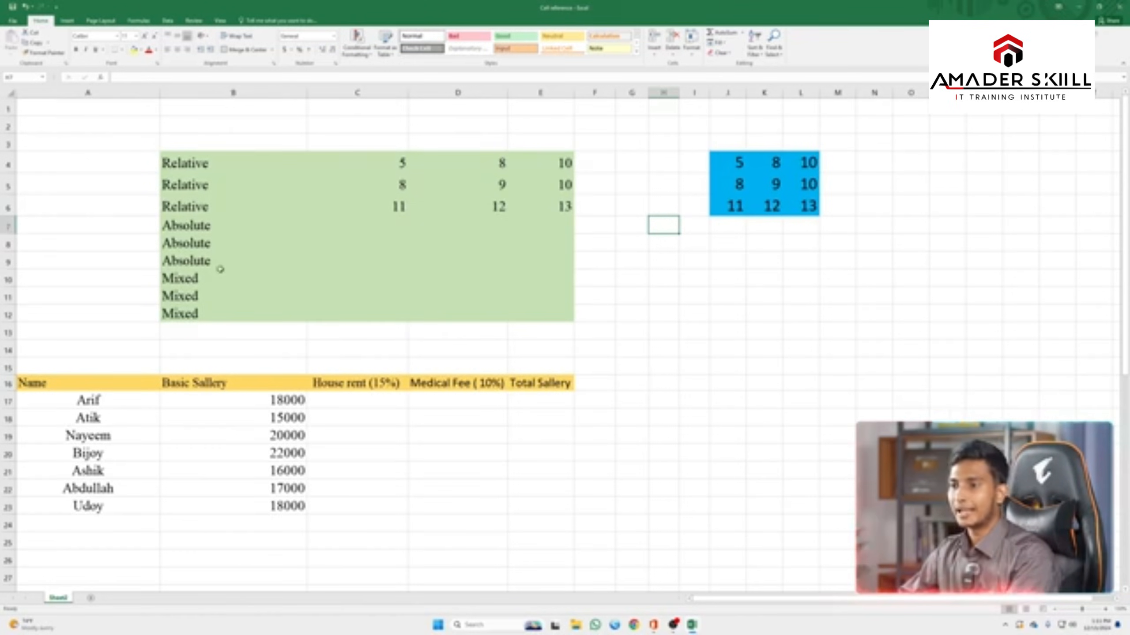
# Link C7 in the first Absolute row to the source cell with the formula =J4
pyautogui.click(192, 226)
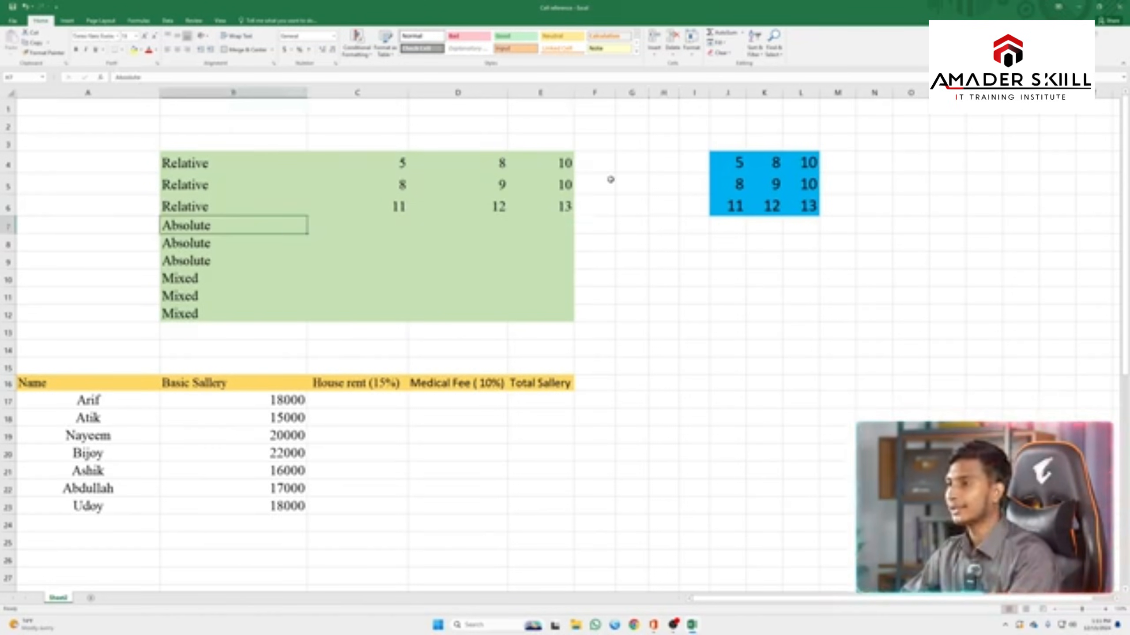
pyautogui.moveTo(404, 166); pyautogui.dragTo(460, 180)
pyautogui.click(401, 227)
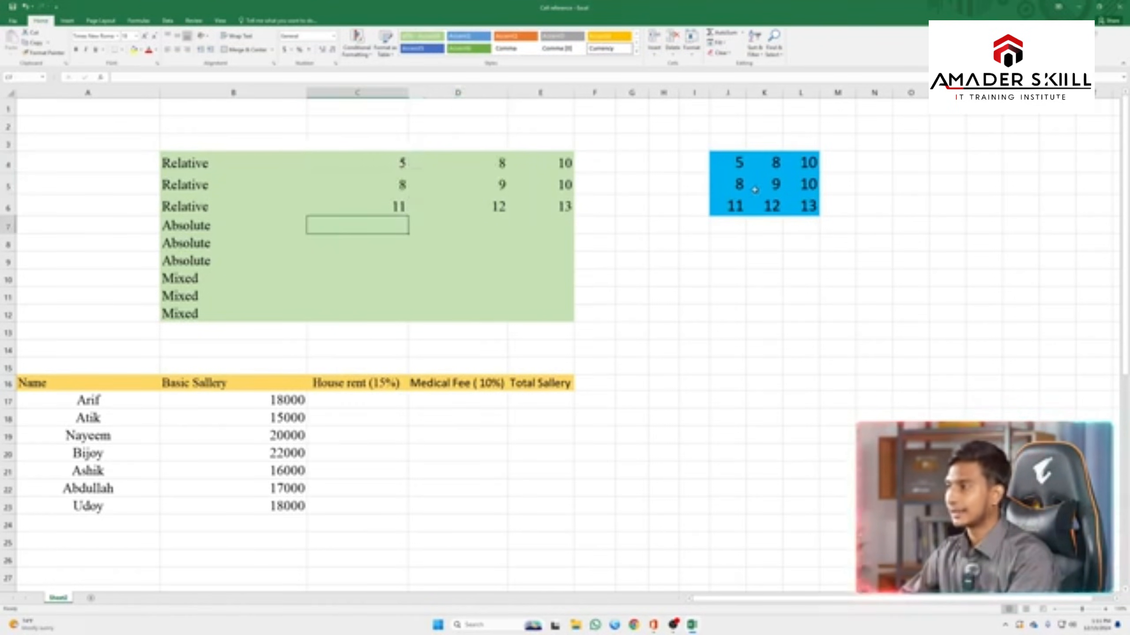
pyautogui.click(728, 164)
pyautogui.click(385, 224)
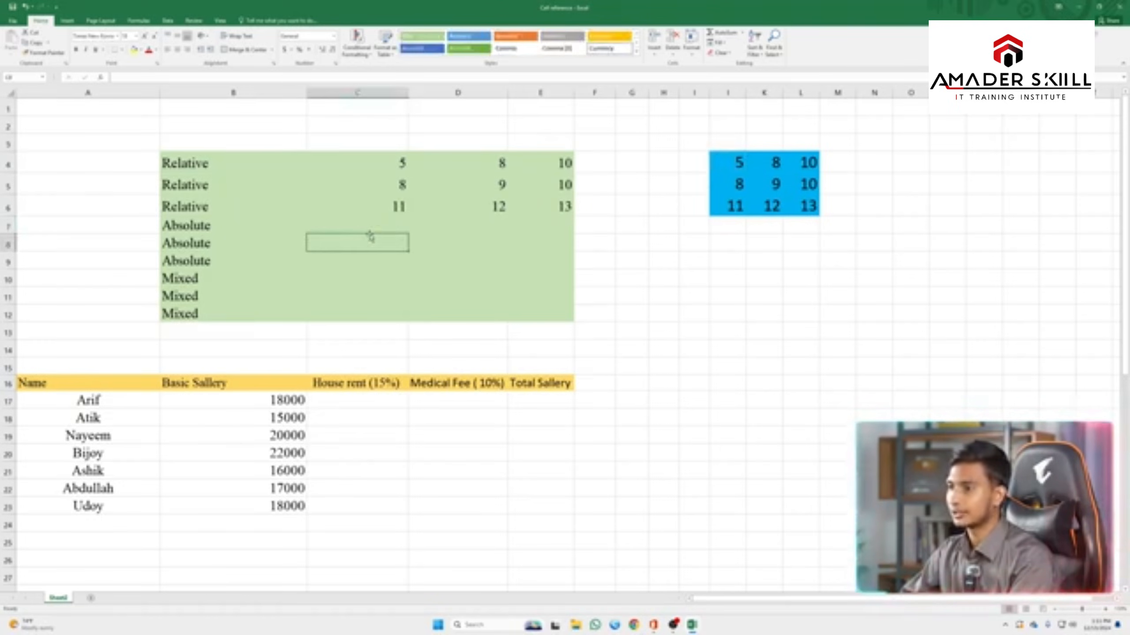
pyautogui.write('=')
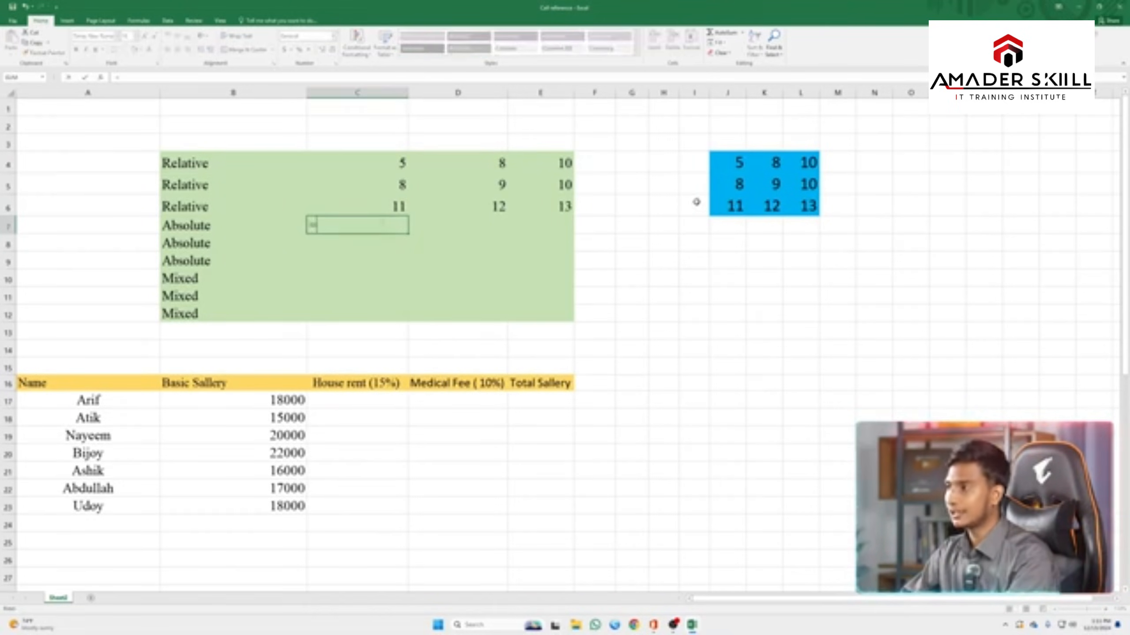
pyautogui.click(738, 163)
pyautogui.press('F4')
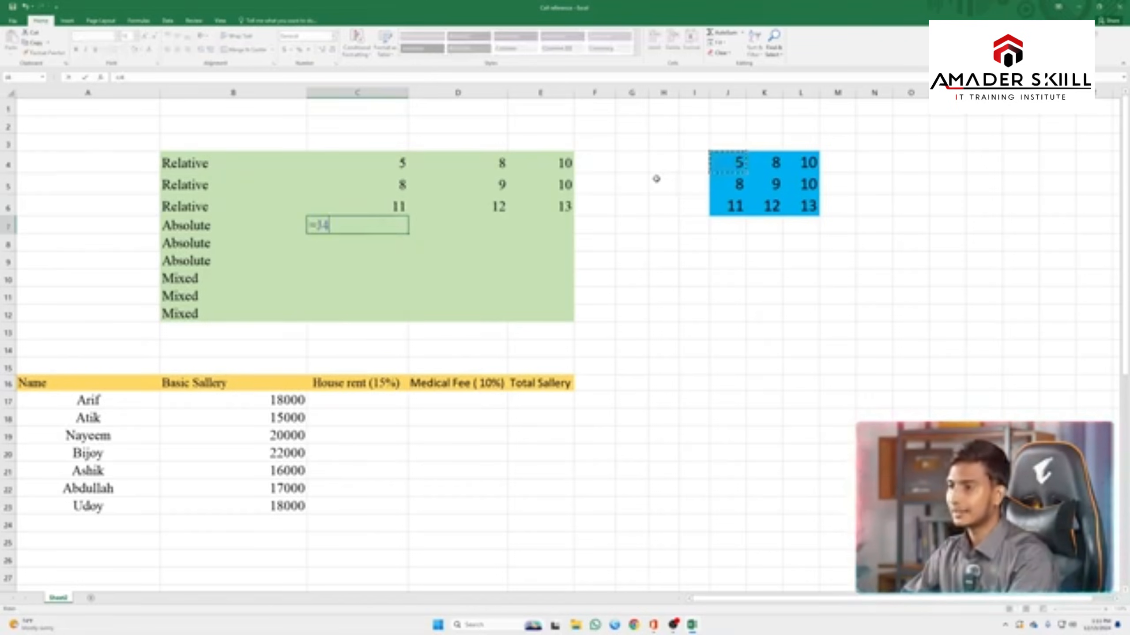
pyautogui.press('Return')
pyautogui.click(375, 226)
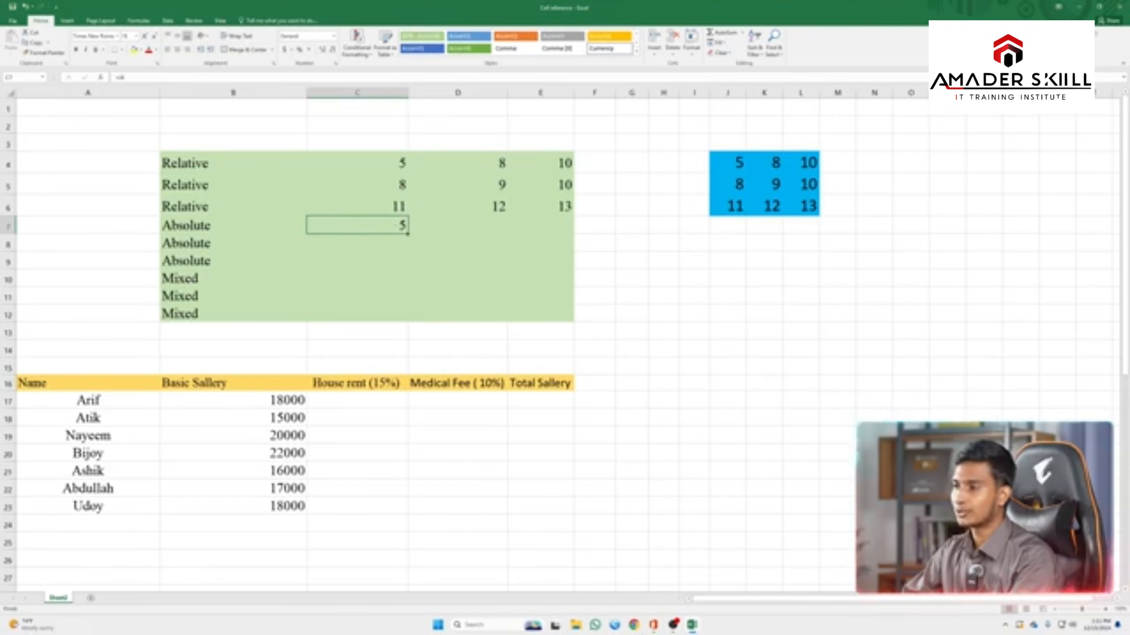
# Try filling the formula in C7 across to E7, and undo the fill
pyautogui.moveTo(400, 227); pyautogui.dragTo(562, 237)
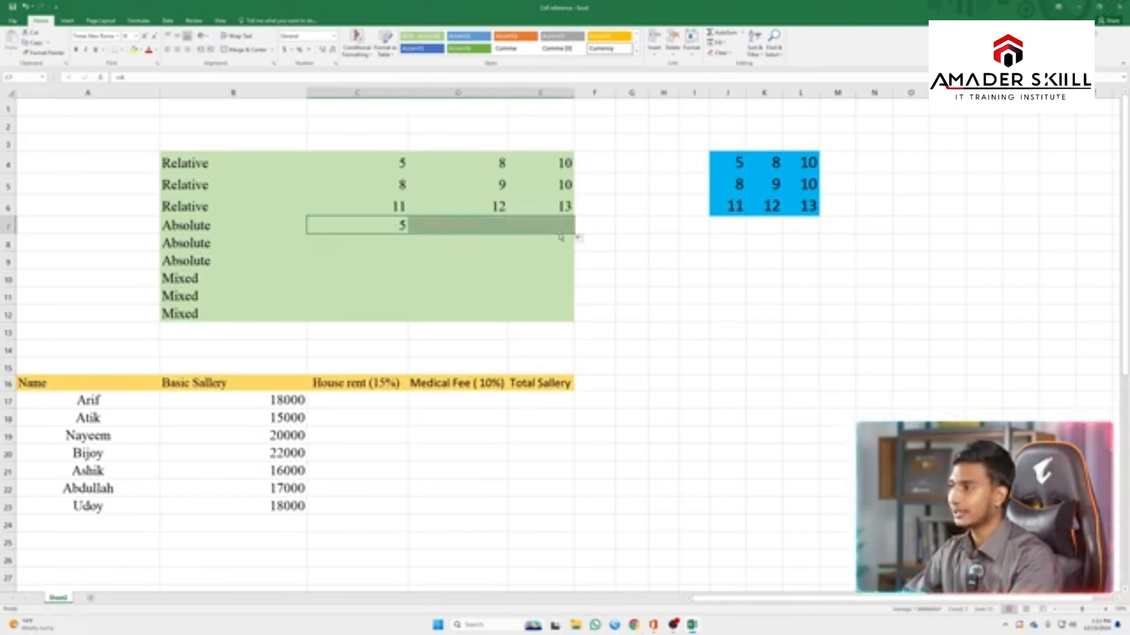
pyautogui.hotkey('ctrl', 'r')
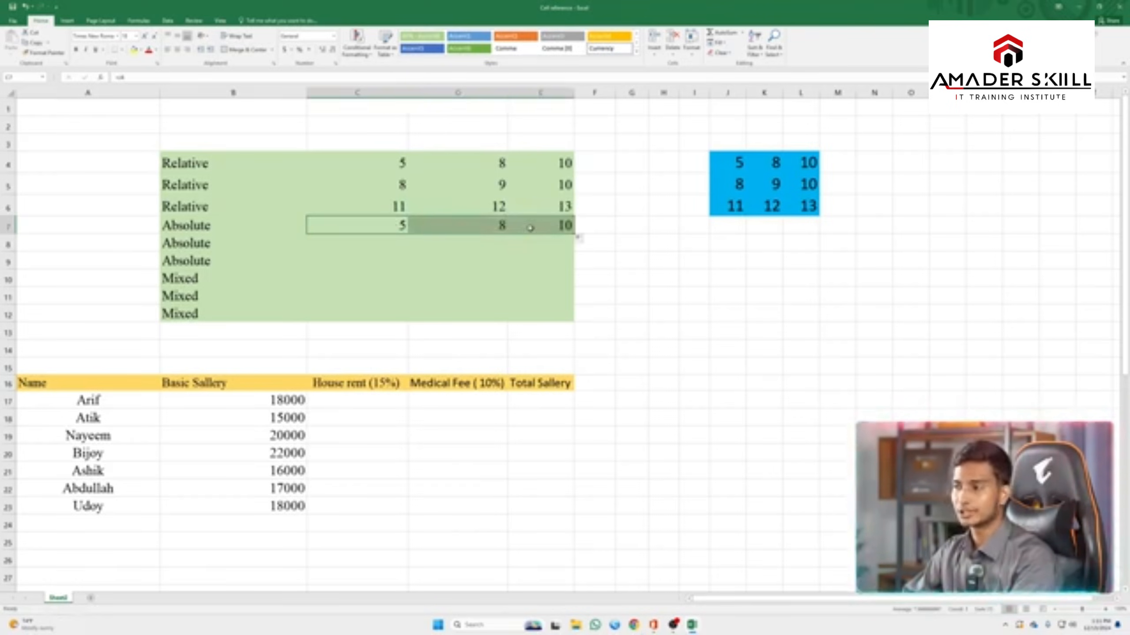
pyautogui.hotkey('ctrl', 'z')
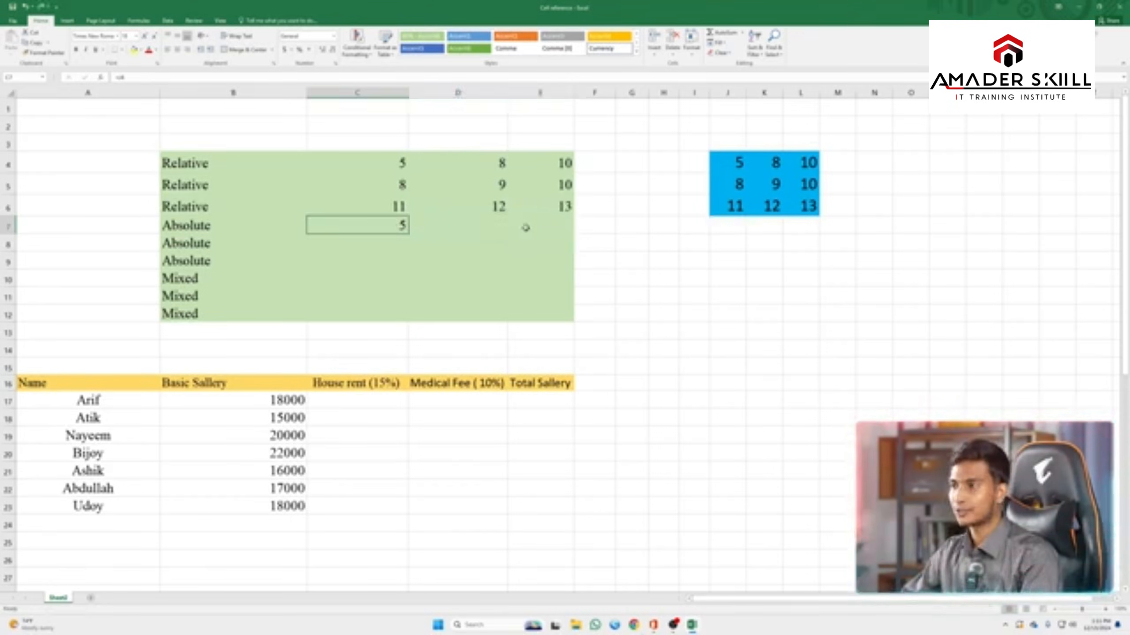
# Compare C7 with its source cell J4, and undo the formula entry in C7
pyautogui.click(430, 223)
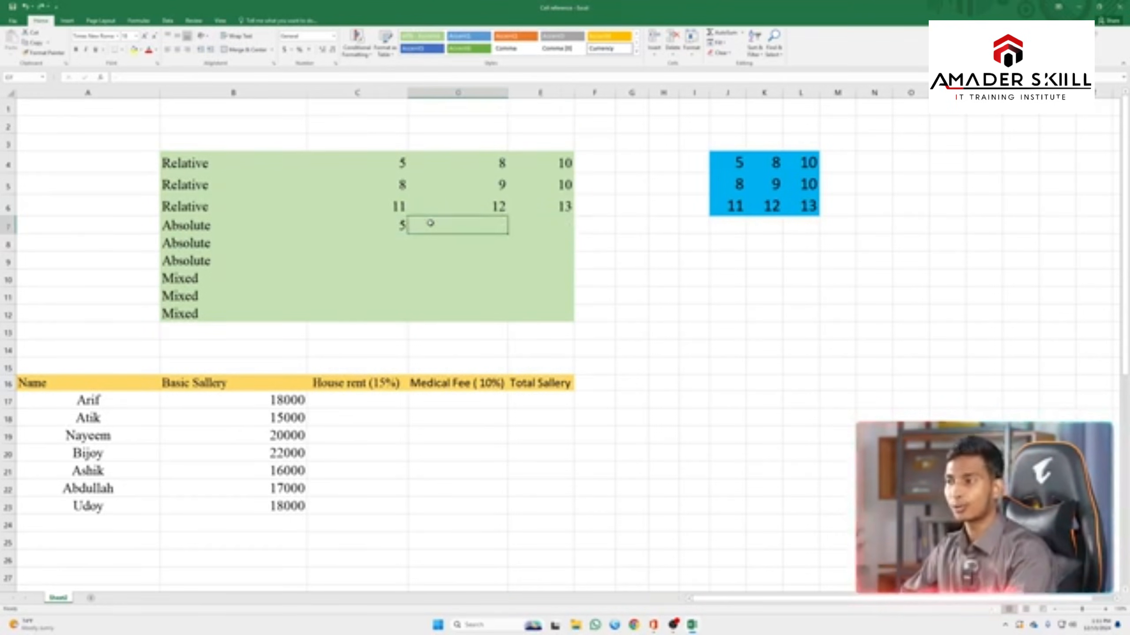
pyautogui.click(379, 227)
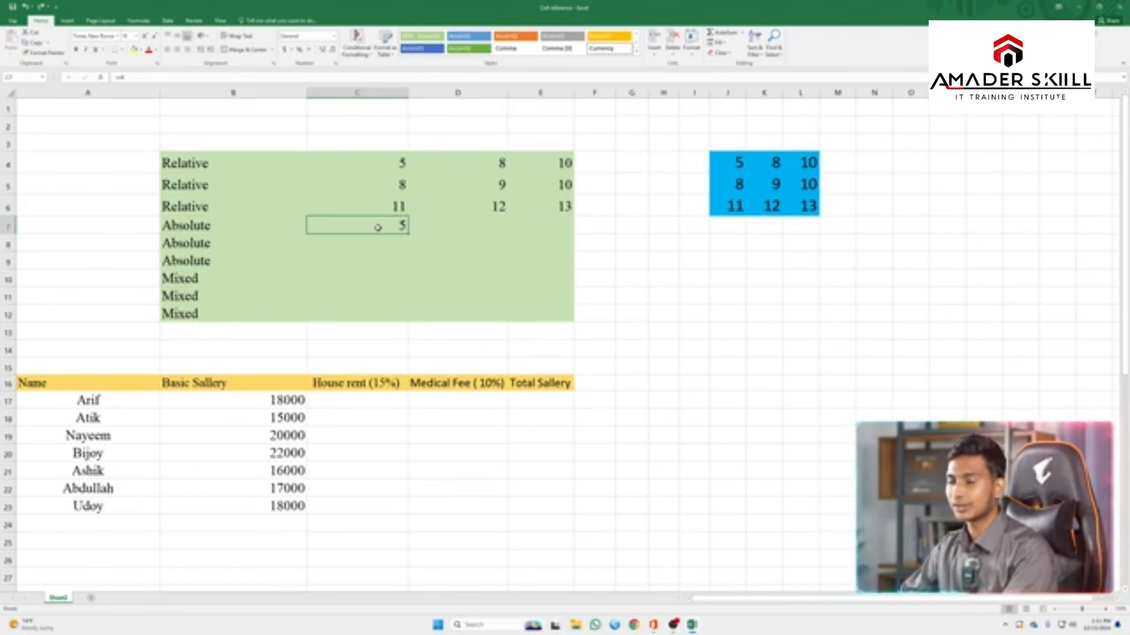
pyautogui.click(734, 161)
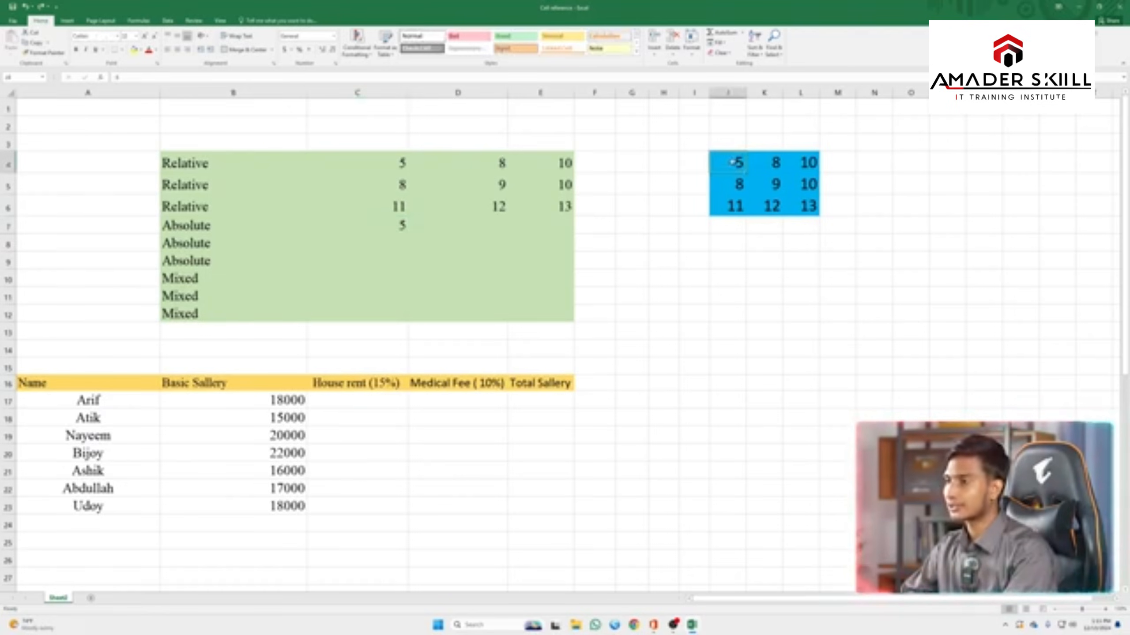
pyautogui.click(396, 227)
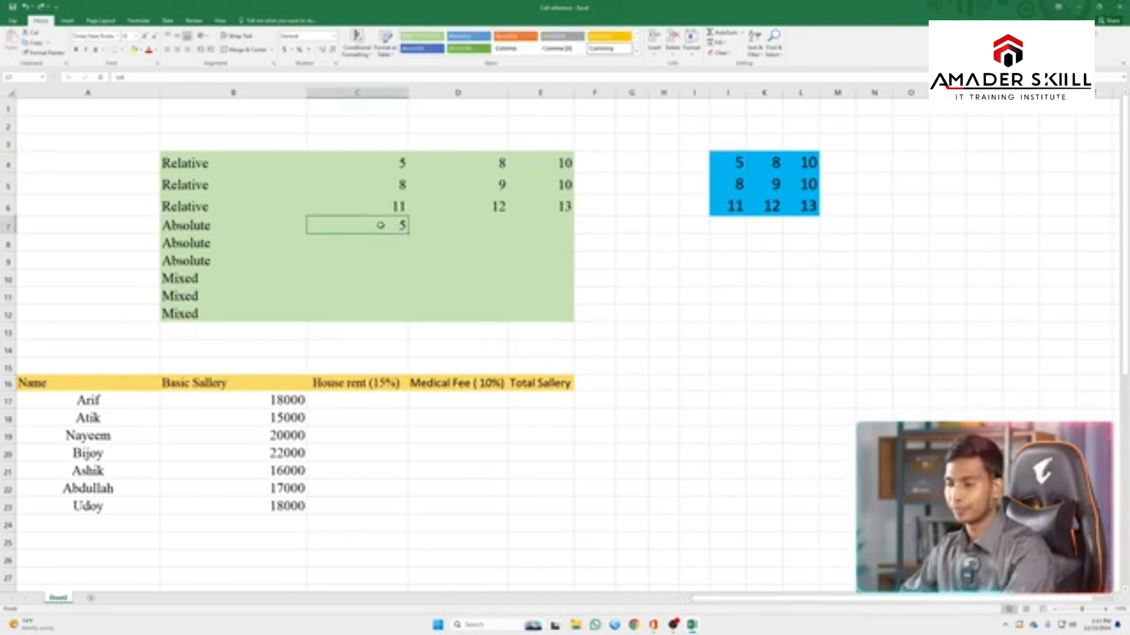
pyautogui.moveTo(409, 233); pyautogui.dragTo(573, 232)
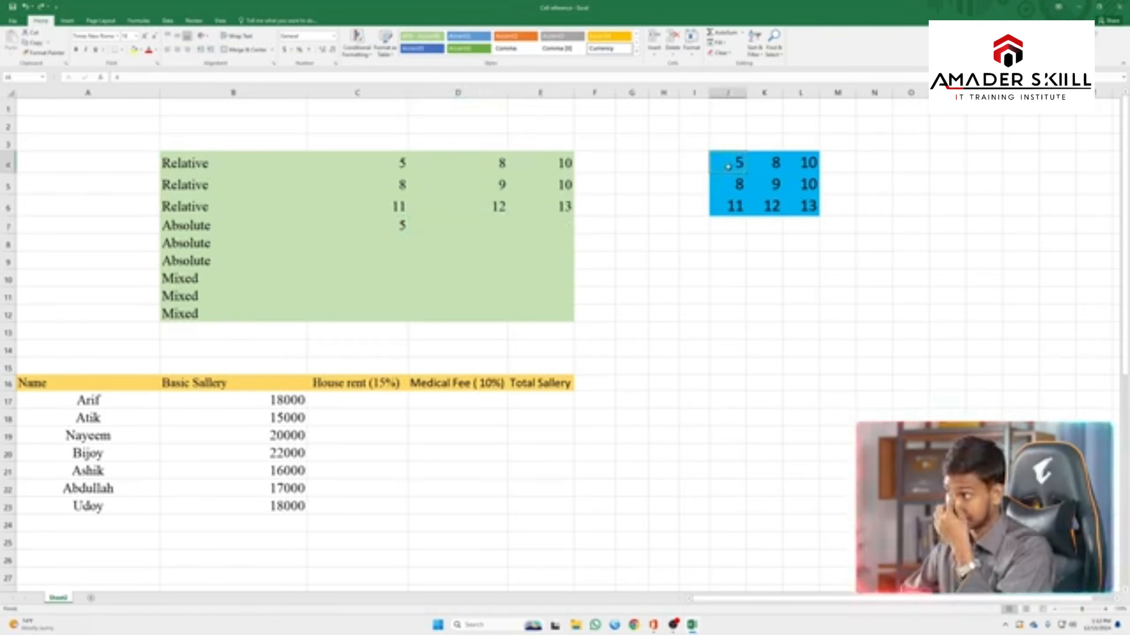
pyautogui.hotkey('ctrl', 'z')
pyautogui.hotkey('ctrl', 'z')
# Clear the formatting of C7:E12 and reapply the light green fill matching the rest of the table
pyautogui.moveTo(374, 225); pyautogui.dragTo(545, 312)
pyautogui.click(719, 53)
pyautogui.click(738, 75)
pyautogui.click(142, 49)
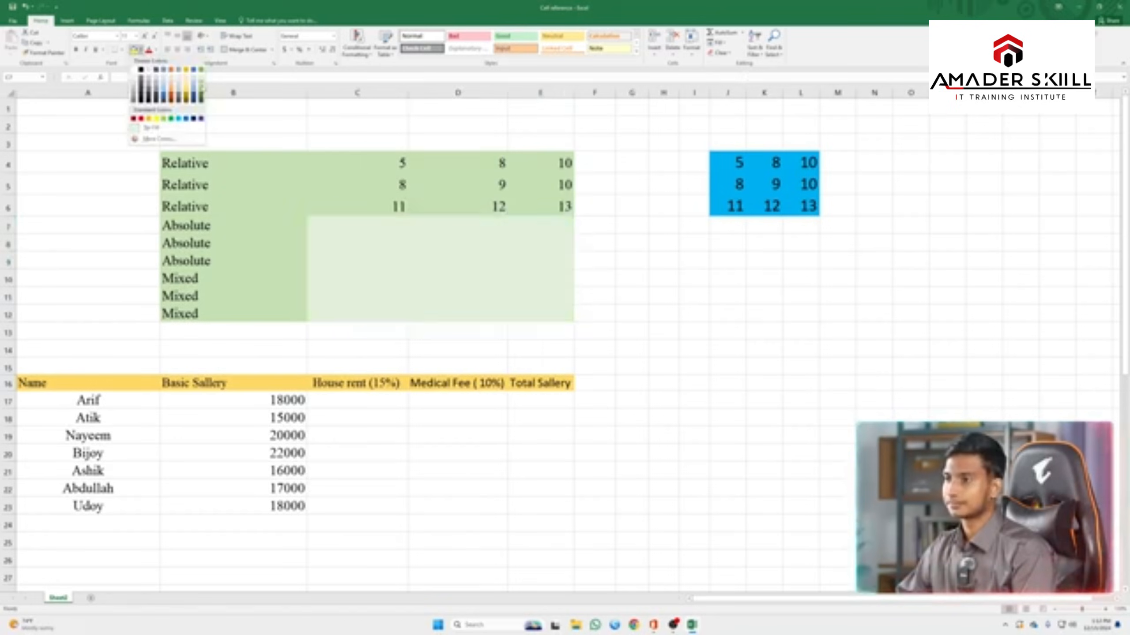
pyautogui.click(202, 83)
# Review the relative formula in C4 and enter =J4 in C7 of the first Absolute row
pyautogui.click(390, 225)
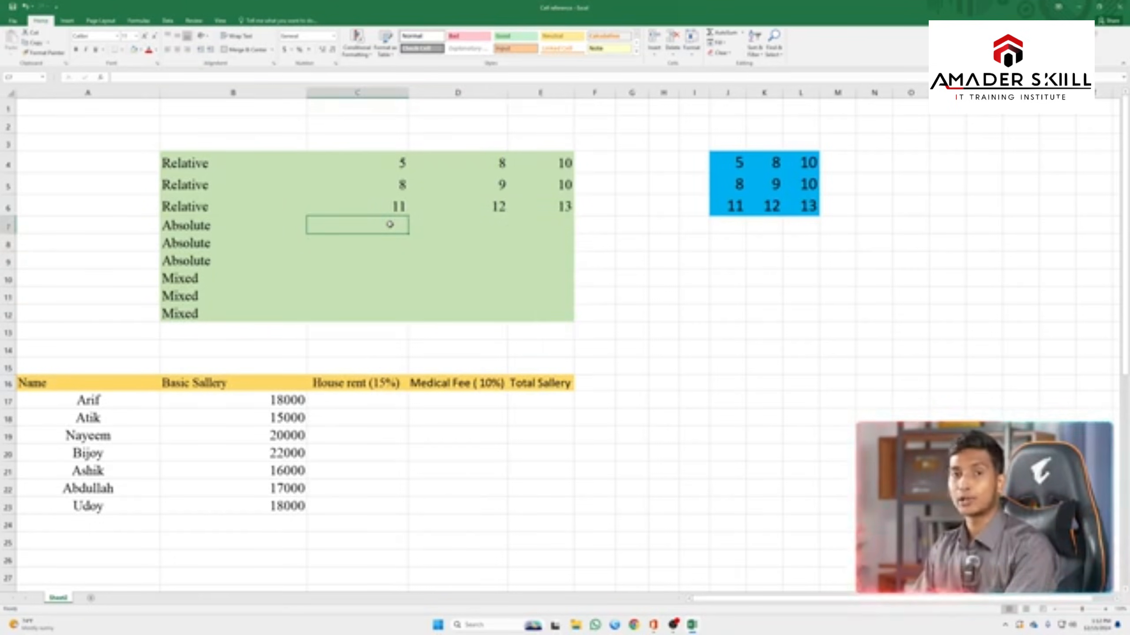
pyautogui.click(391, 163)
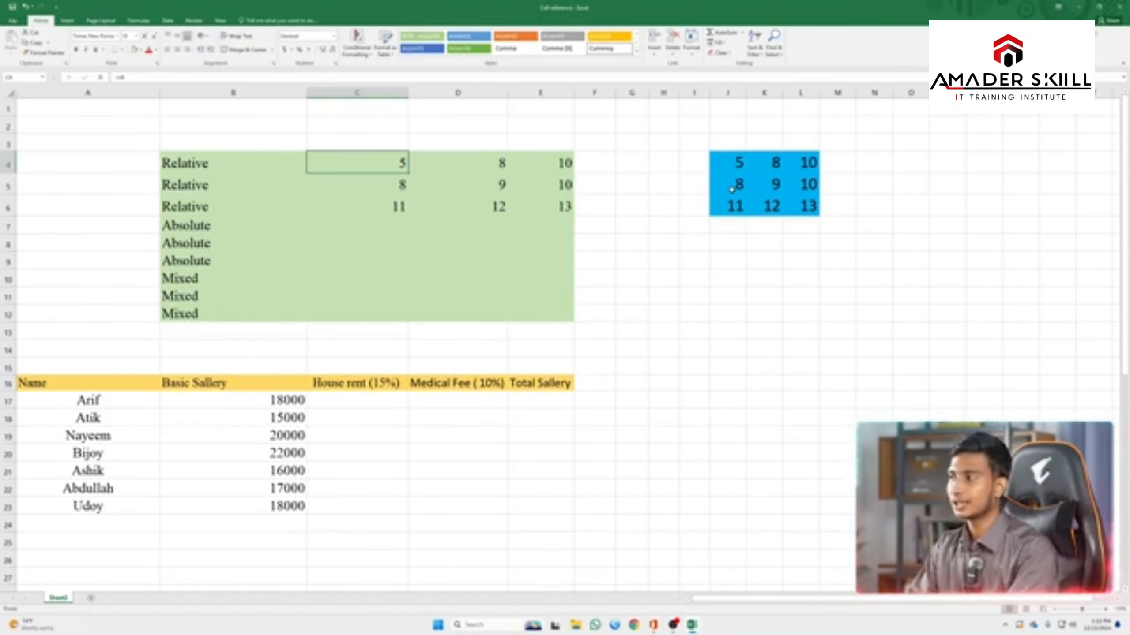
pyautogui.click(383, 226)
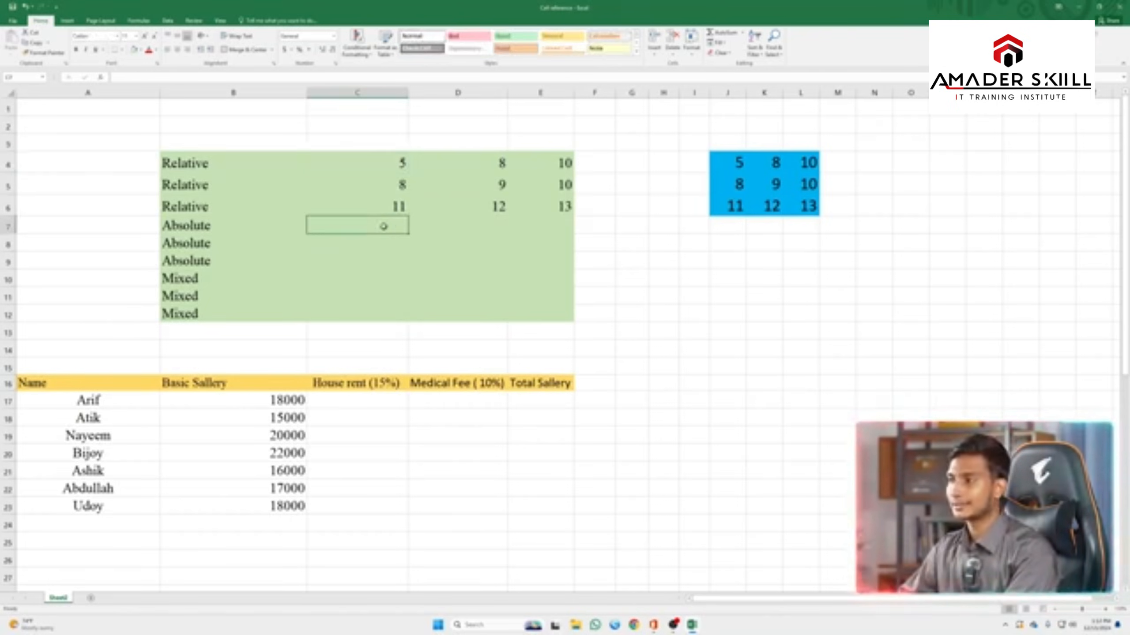
pyautogui.write('=')
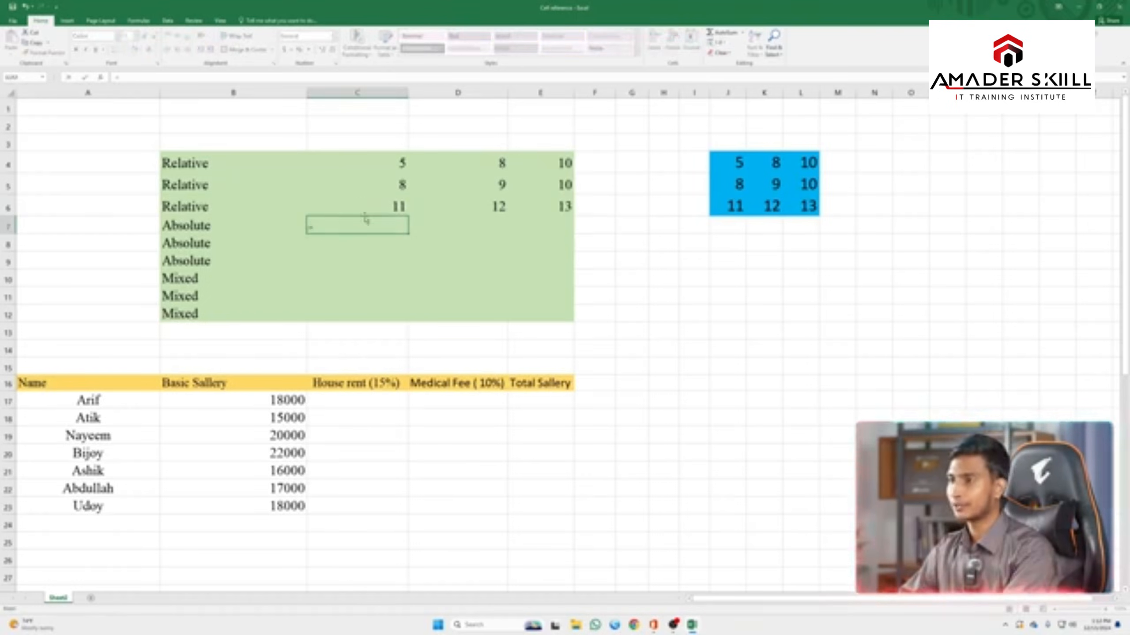
pyautogui.click(729, 163)
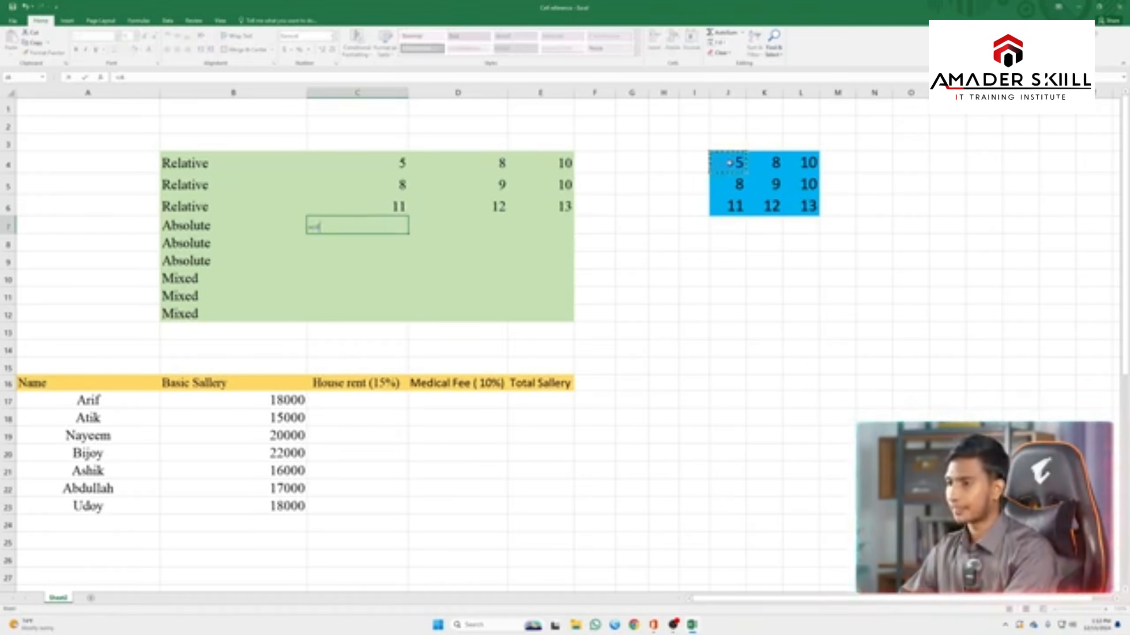
pyautogui.press('Return')
# Enlarge the font of C7:E12 to match the Relative rows above
pyautogui.moveTo(380, 227)
pyautogui.mouseDown()
pyautogui.moveTo(505, 260)
pyautogui.moveTo(565, 317)
pyautogui.mouseUp()
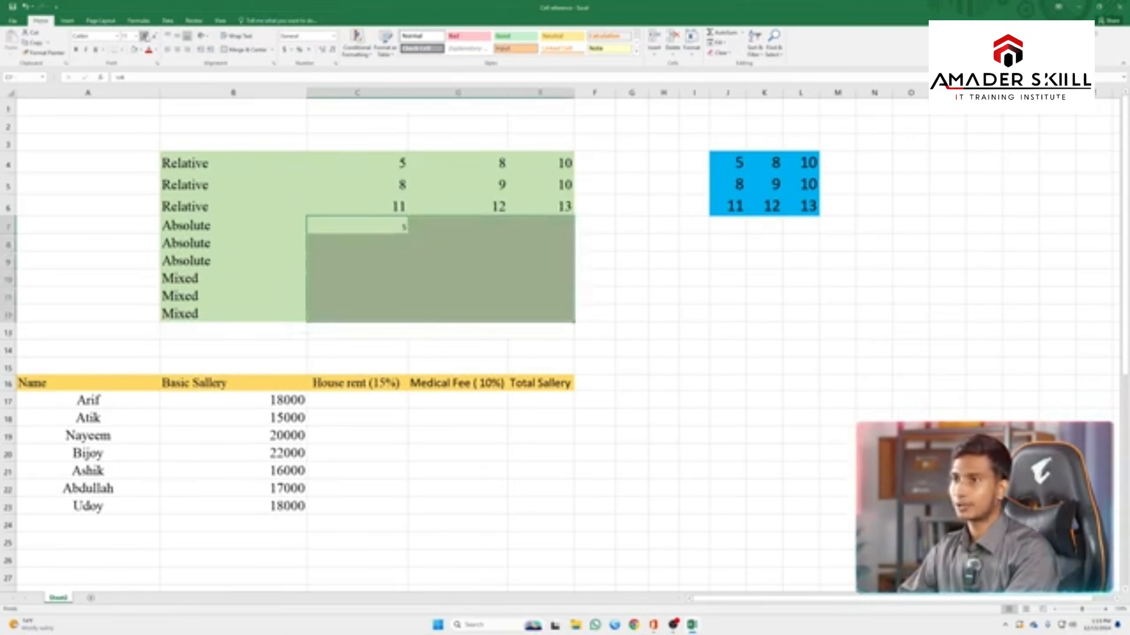
pyautogui.click(145, 36)
pyautogui.click(144, 35)
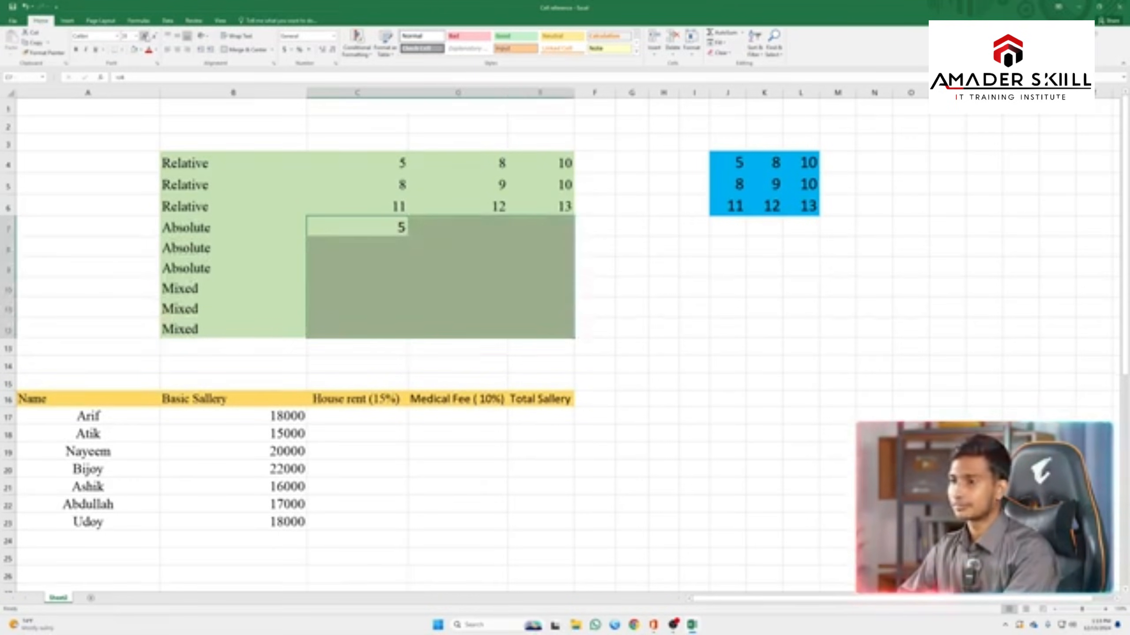
# Change the reference to J4 in C7 of the first Absolute row to the absolute formula =$J$4
pyautogui.click(385, 227)
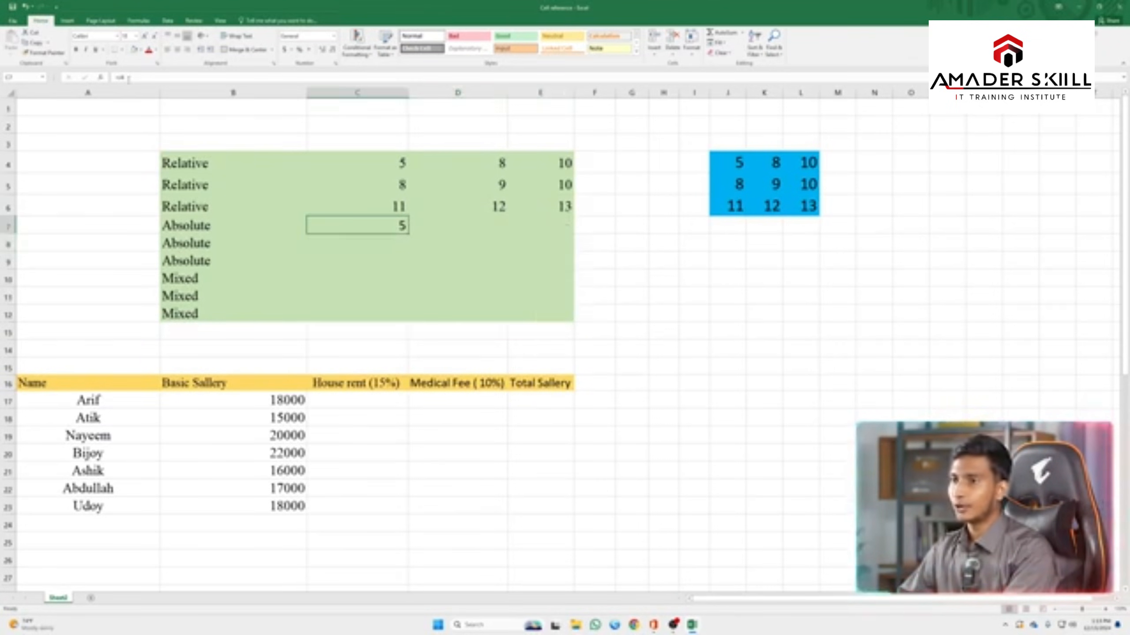
pyautogui.write('=J4')
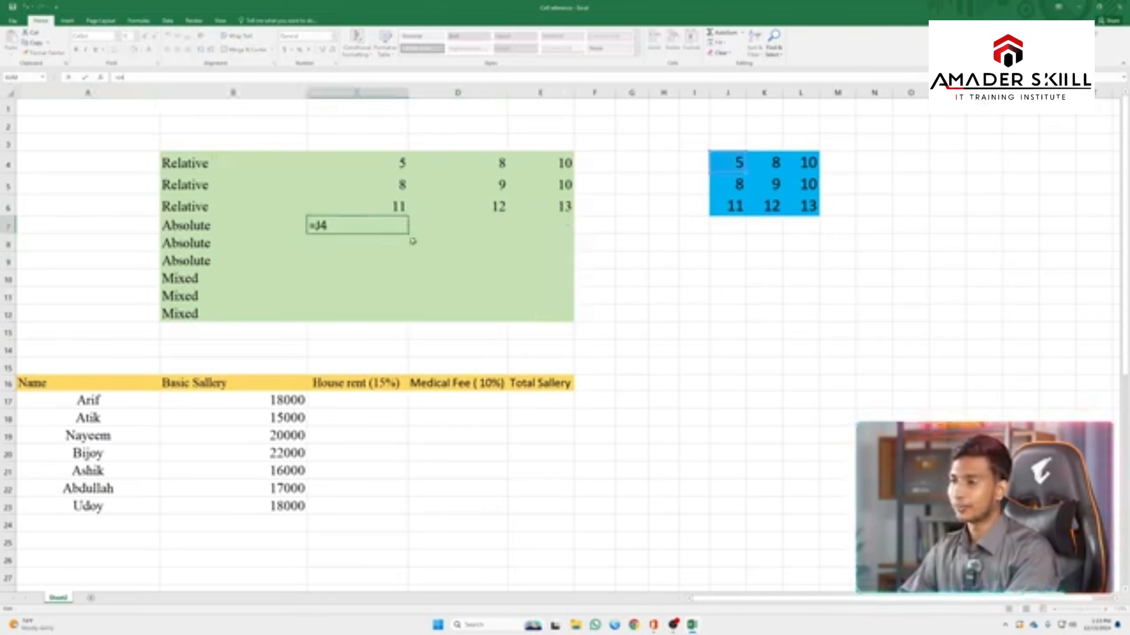
pyautogui.press('Tab')
pyautogui.click(384, 225)
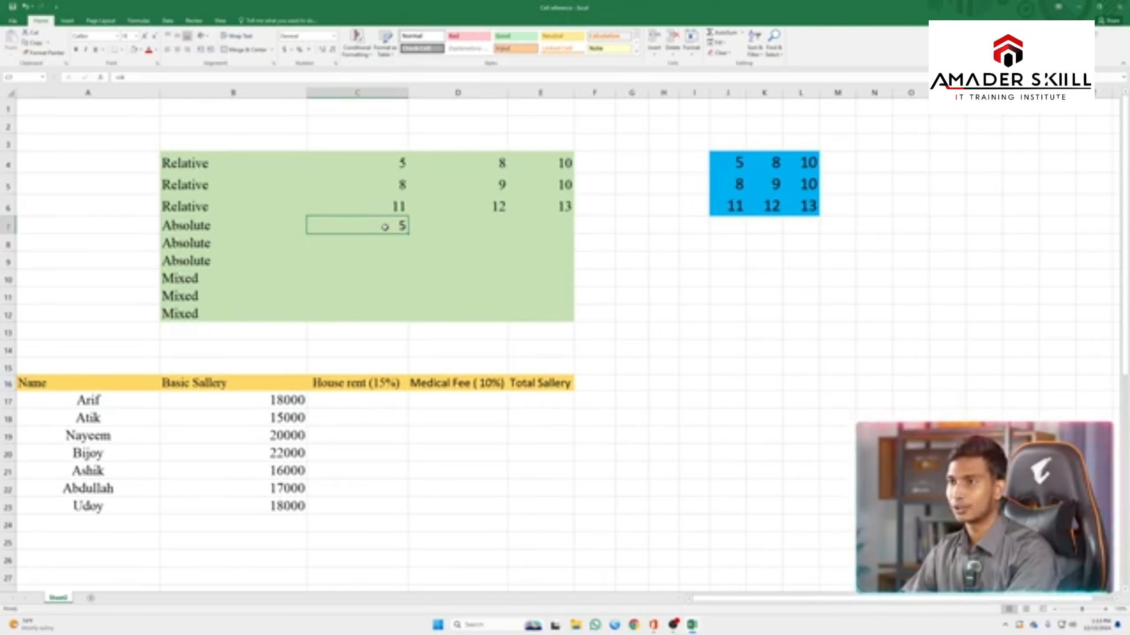
pyautogui.click(120, 78)
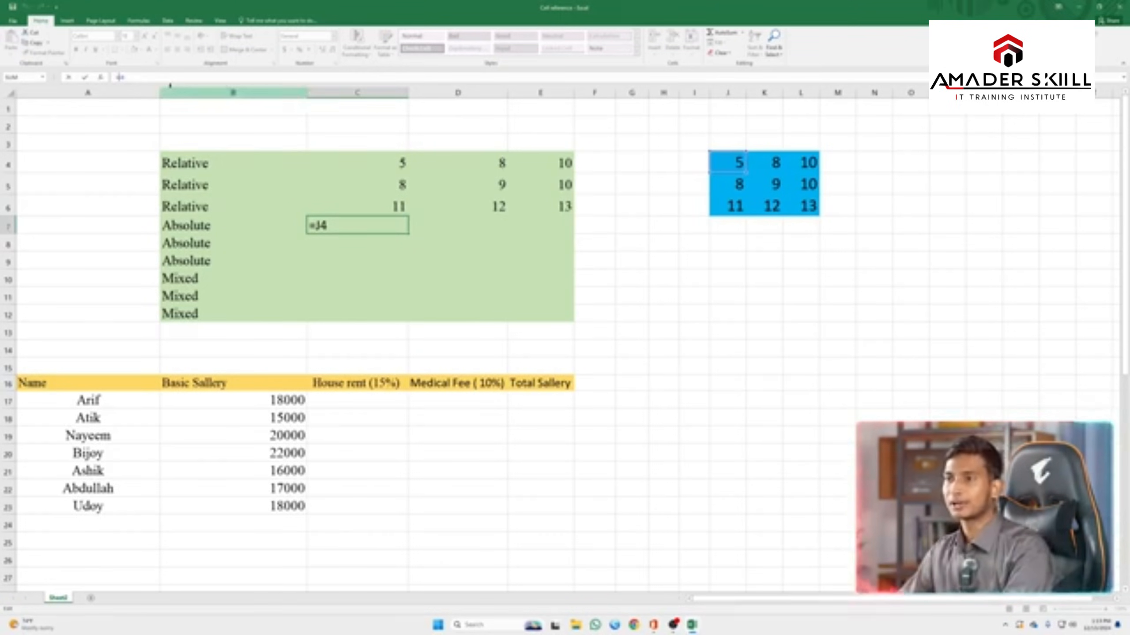
pyautogui.write('$')
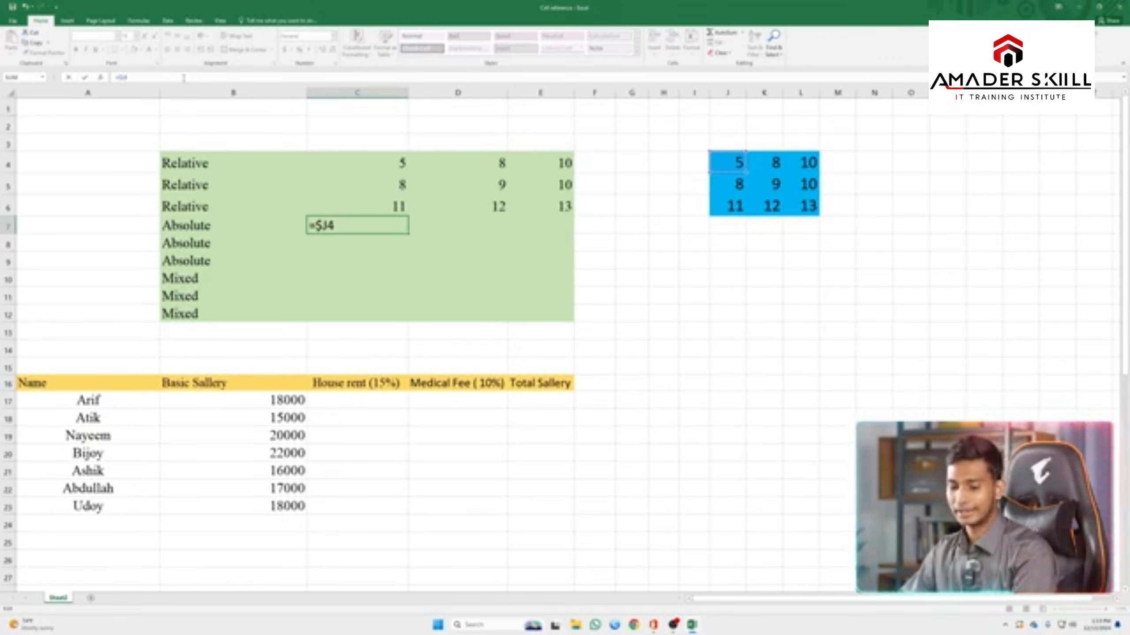
pyautogui.write('$')
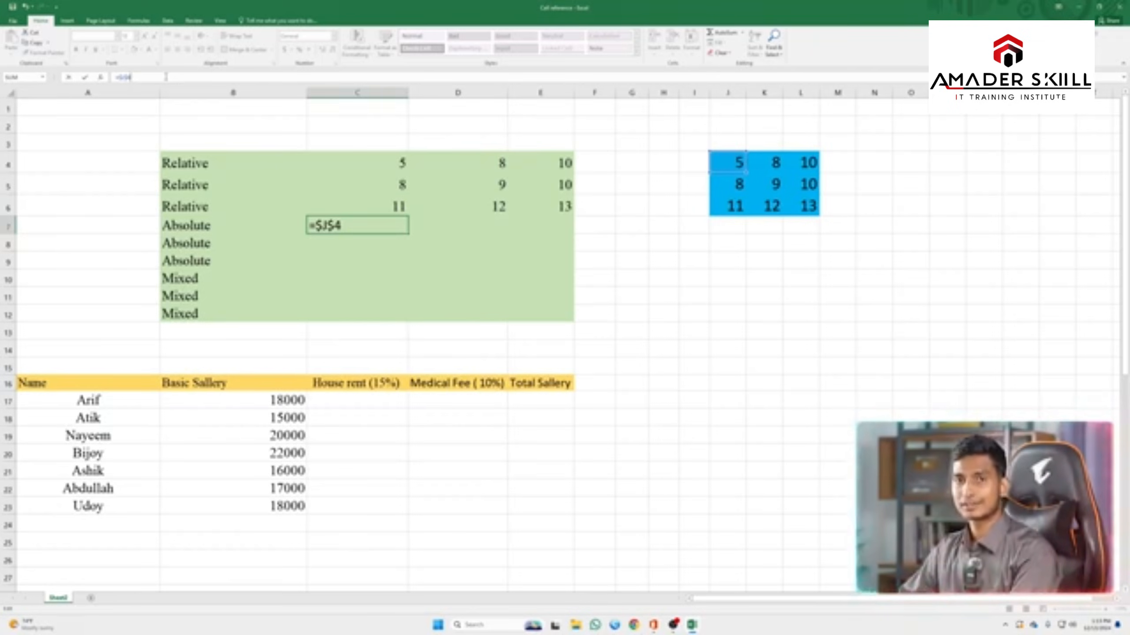
pyautogui.press('Return')
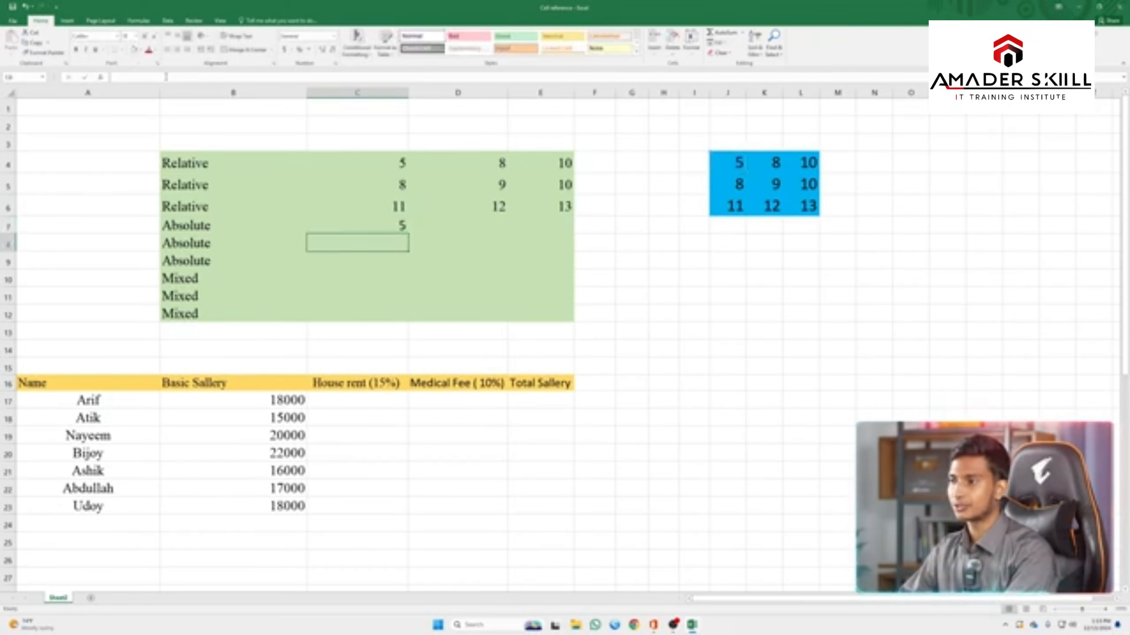
# Copy the absolute formula in C7 across to E7 and down to C9, checking the copied cells
pyautogui.click(385, 222)
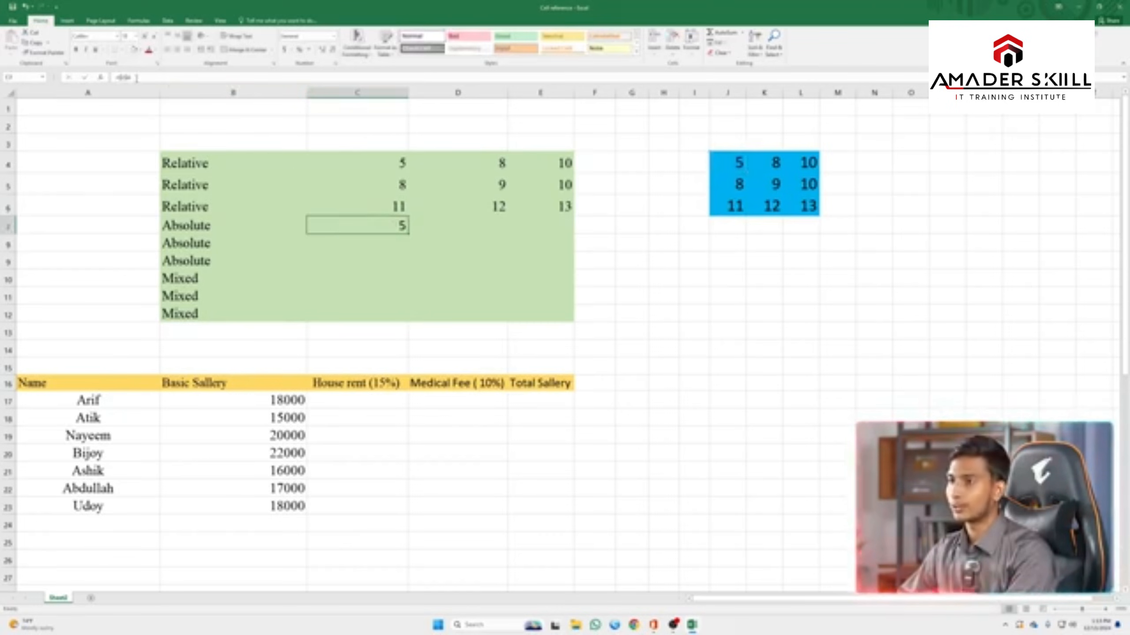
pyautogui.moveTo(410, 234); pyautogui.dragTo(576, 235)
pyautogui.click(492, 230)
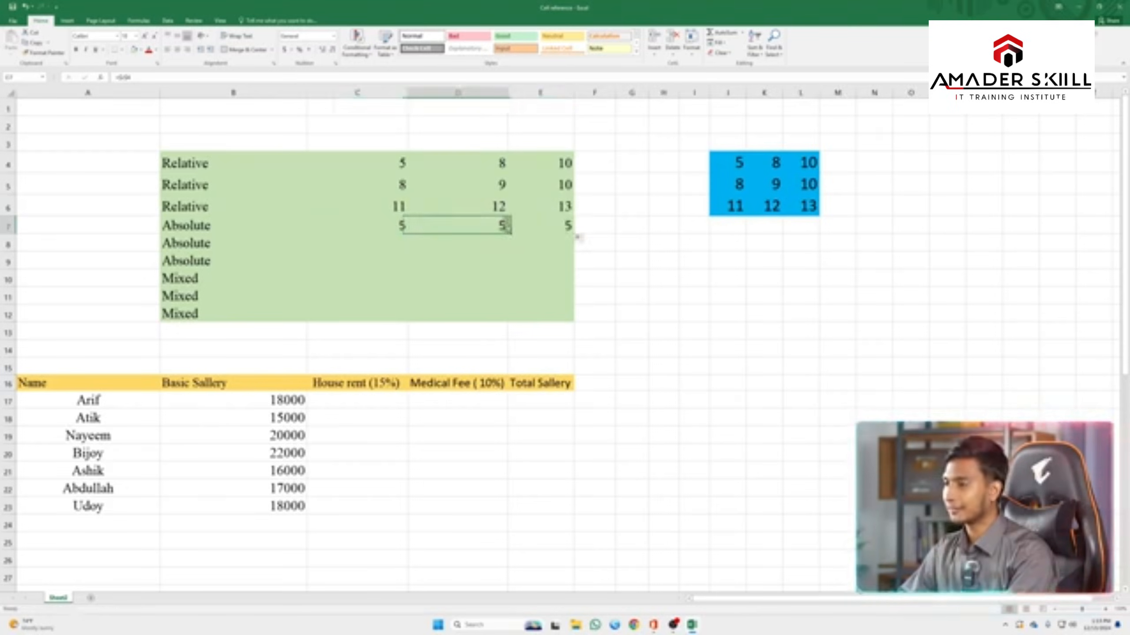
pyautogui.click(409, 234)
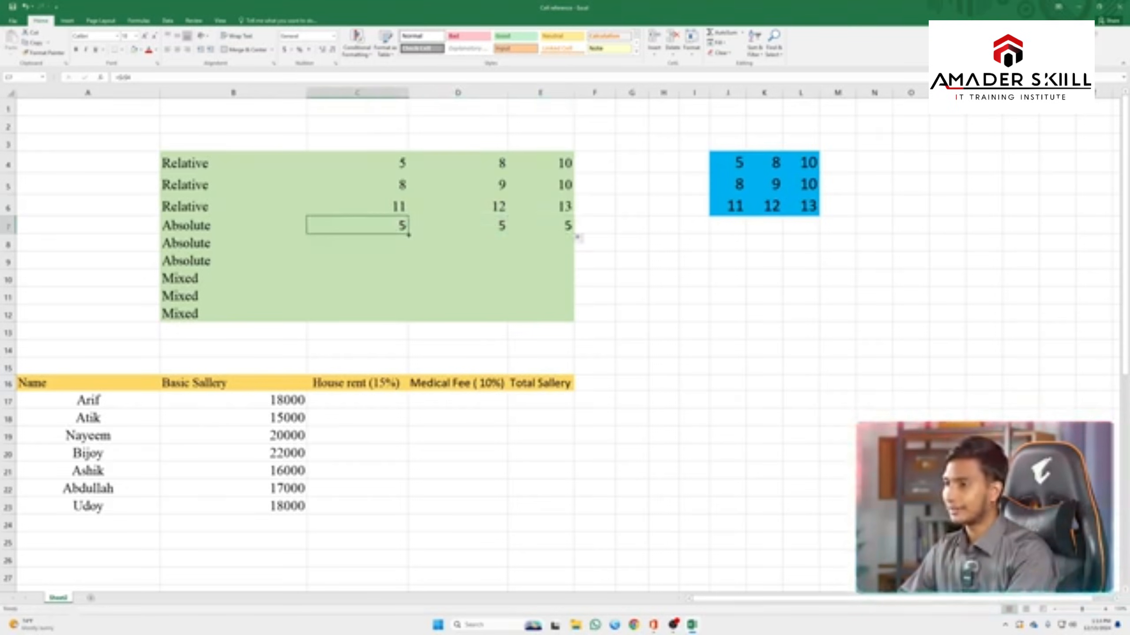
pyautogui.moveTo(408, 234); pyautogui.dragTo(412, 273)
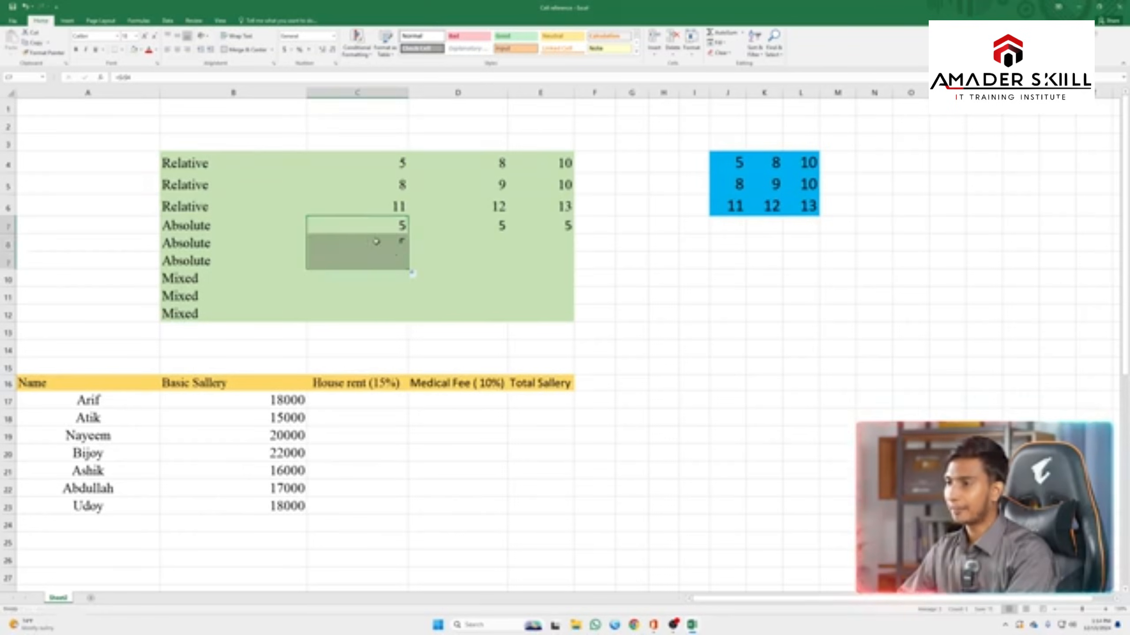
pyautogui.click(391, 248)
pyautogui.click(388, 262)
# Compare relative cells C5 and C6 with absolute cell C7, and fill D7:E7 down through row 9
pyautogui.click(394, 180)
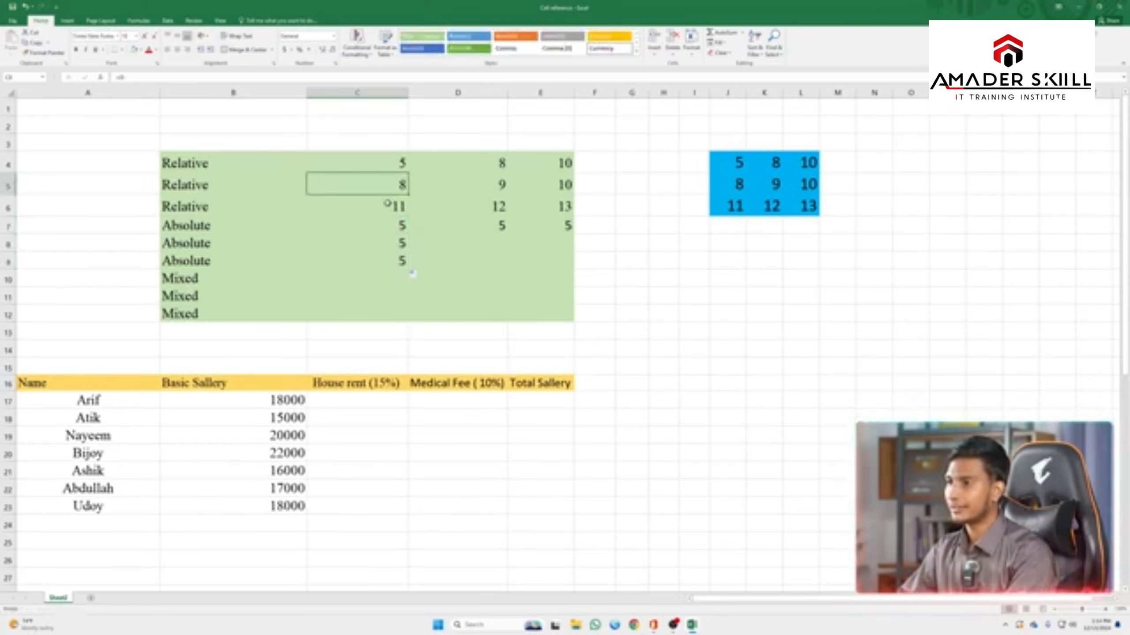
pyautogui.click(387, 204)
pyautogui.click(392, 227)
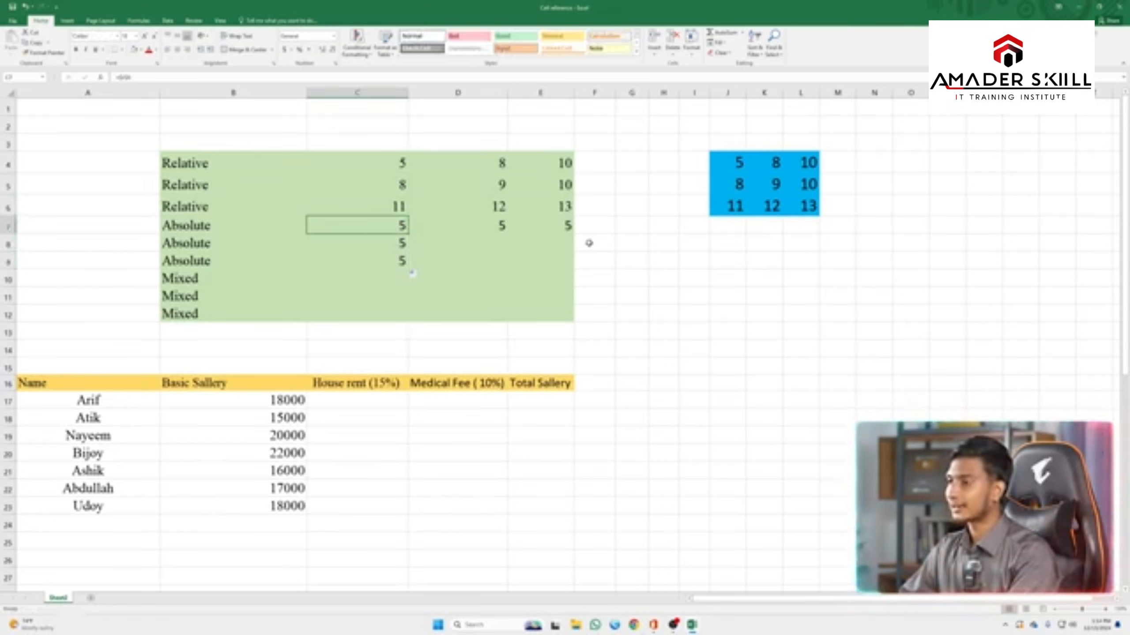
pyautogui.moveTo(474, 228); pyautogui.dragTo(576, 271)
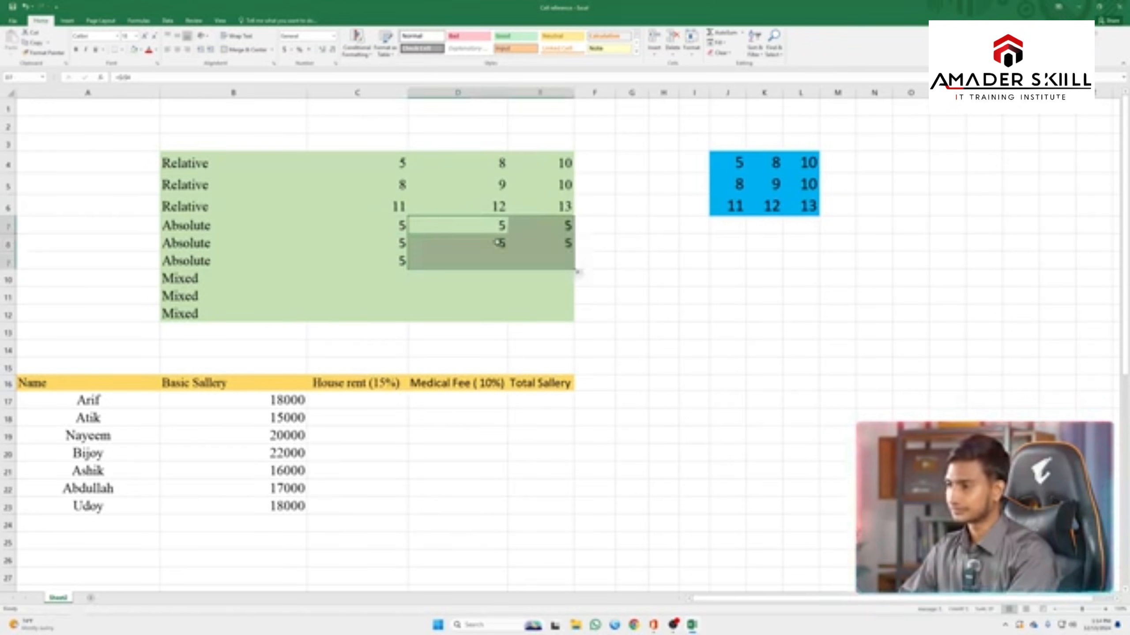
pyautogui.click(487, 231)
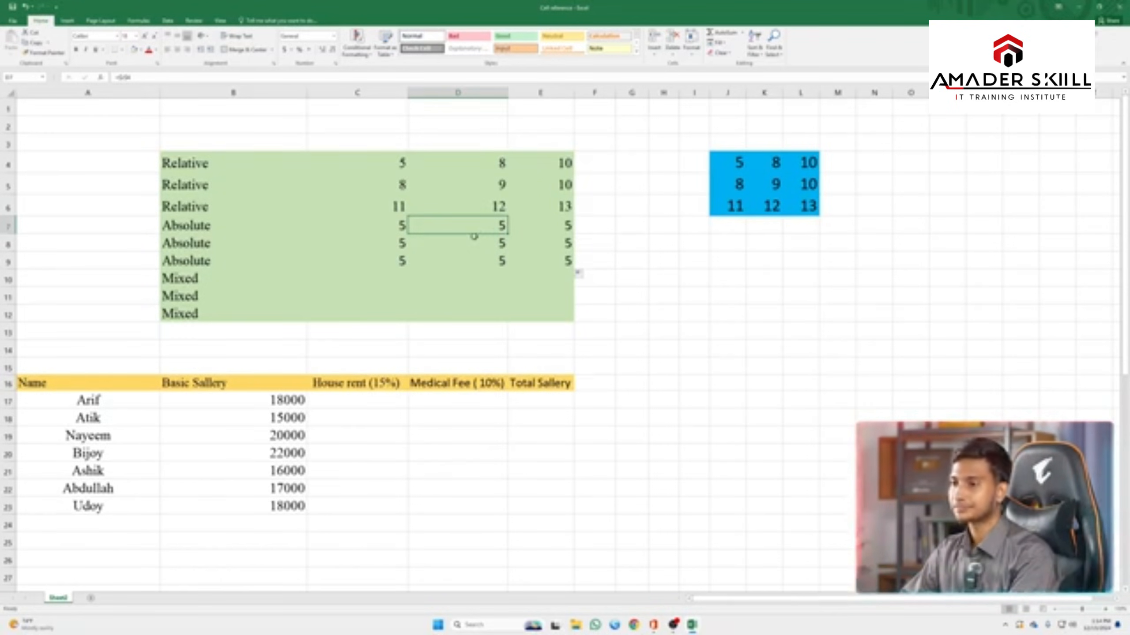
# Enter a reference to J4 in C10 of the first Mixed row and lock its column as =$J4
pyautogui.click(403, 276)
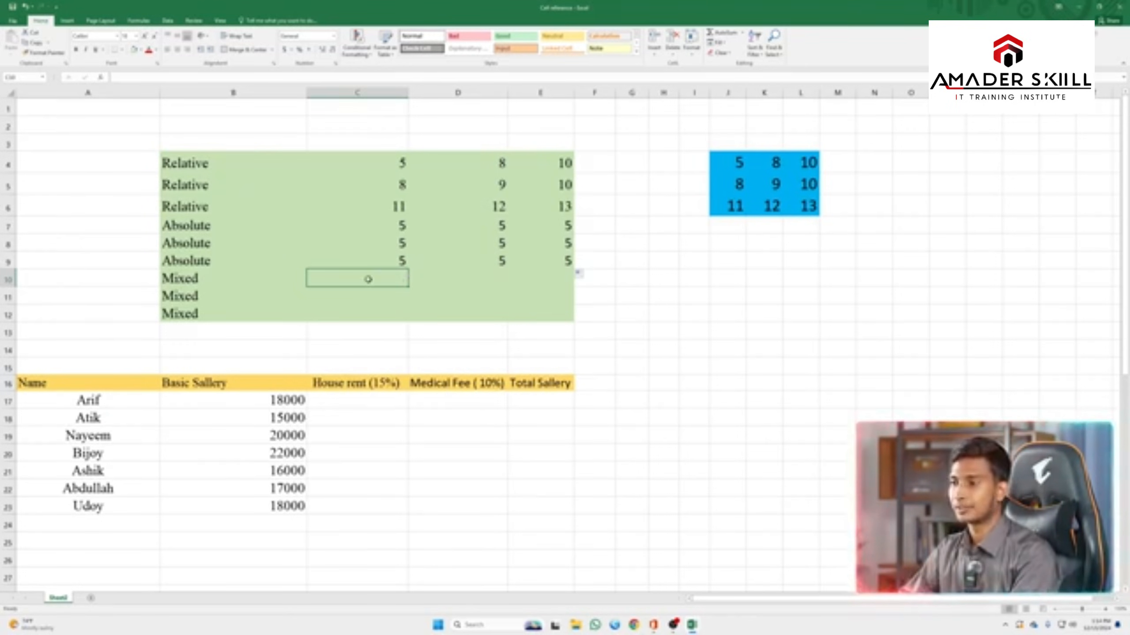
pyautogui.write('=')
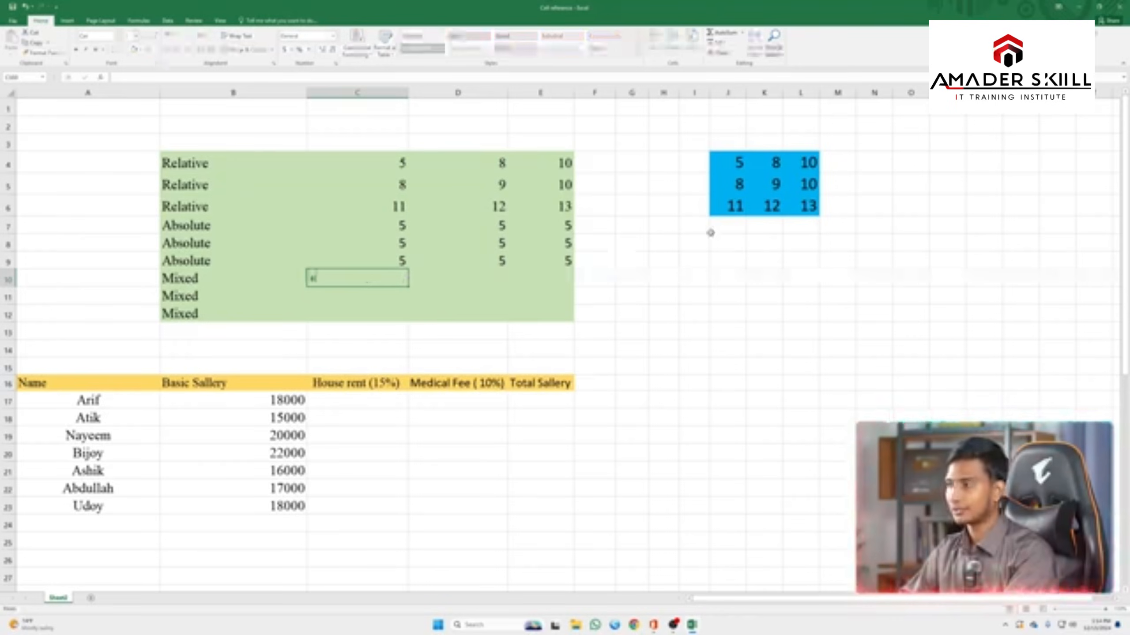
pyautogui.click(737, 160)
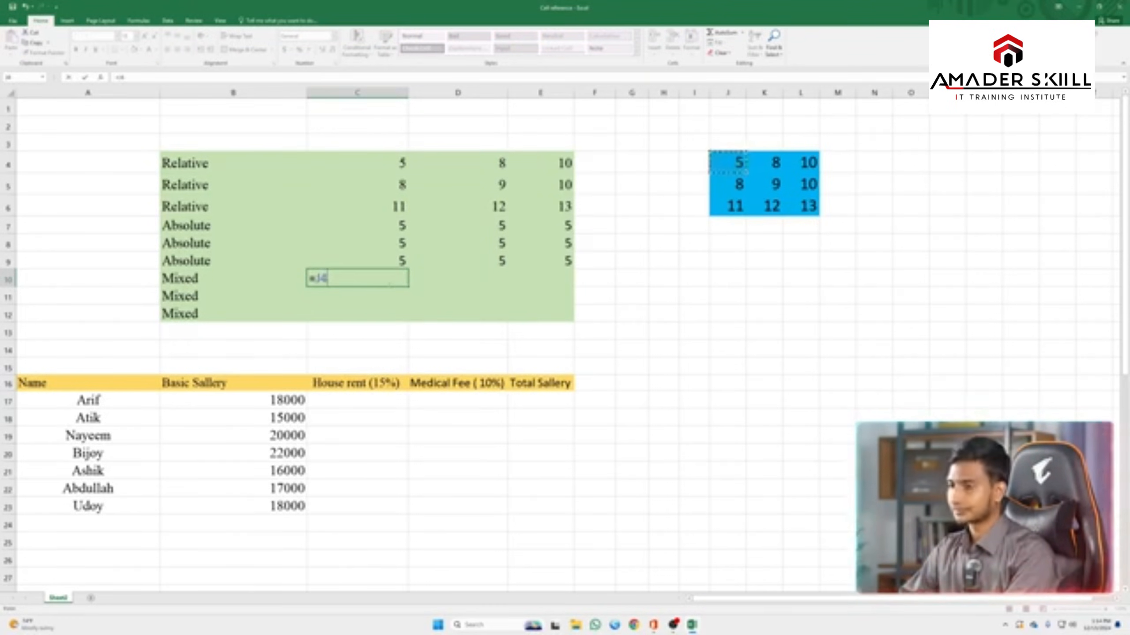
pyautogui.press('Return')
pyautogui.click(379, 278)
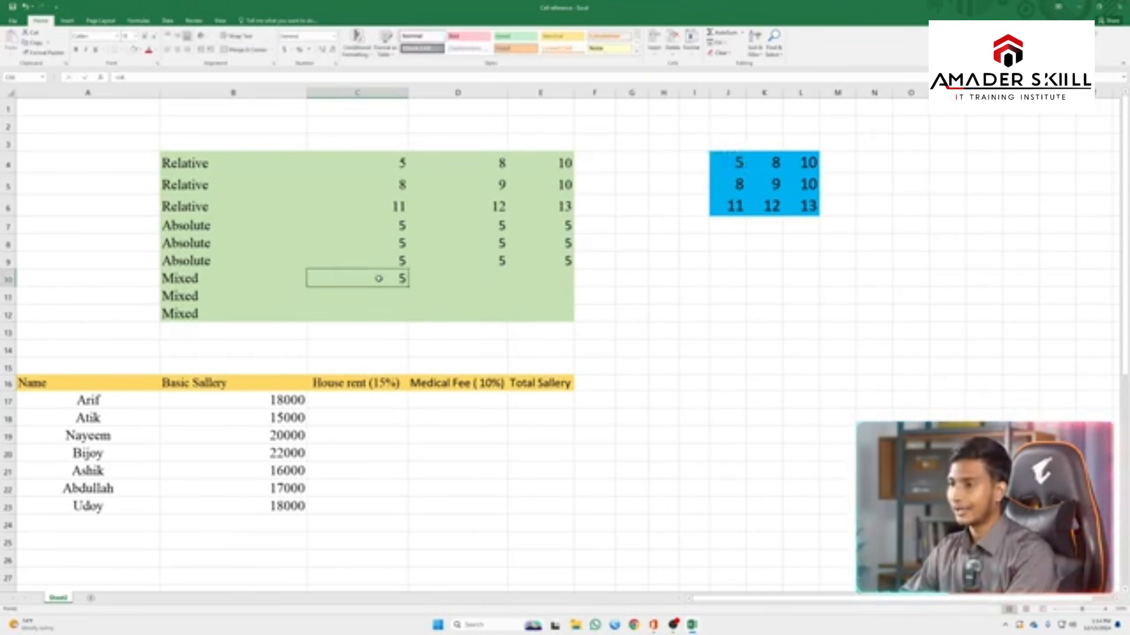
pyautogui.click(121, 78)
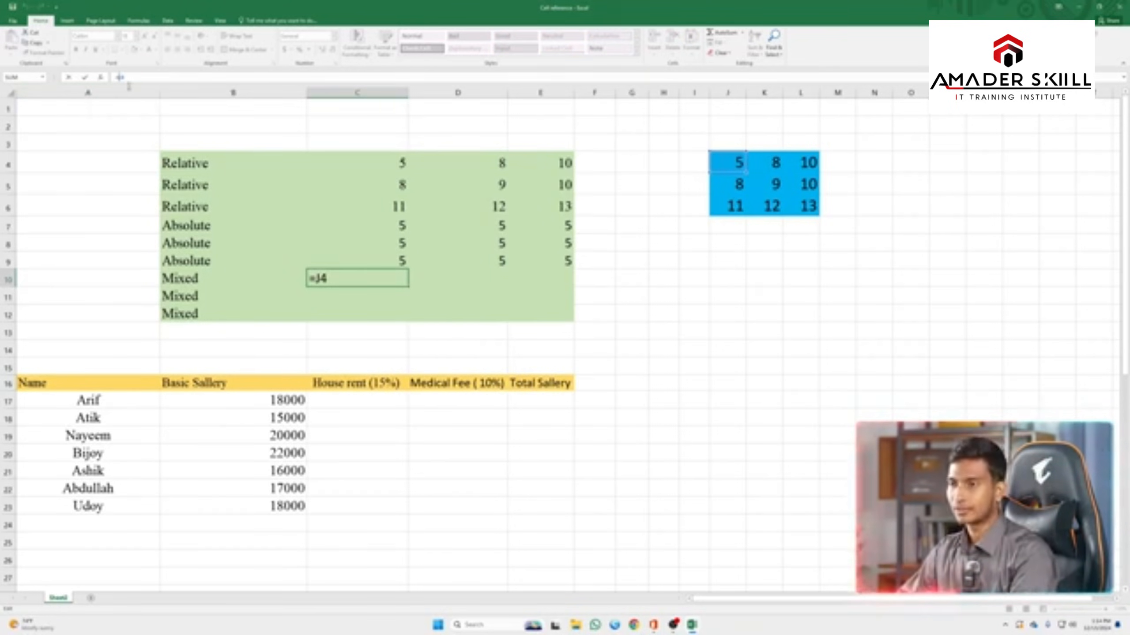
pyautogui.write('$')
pyautogui.hotkey('ctrl', 'Return')
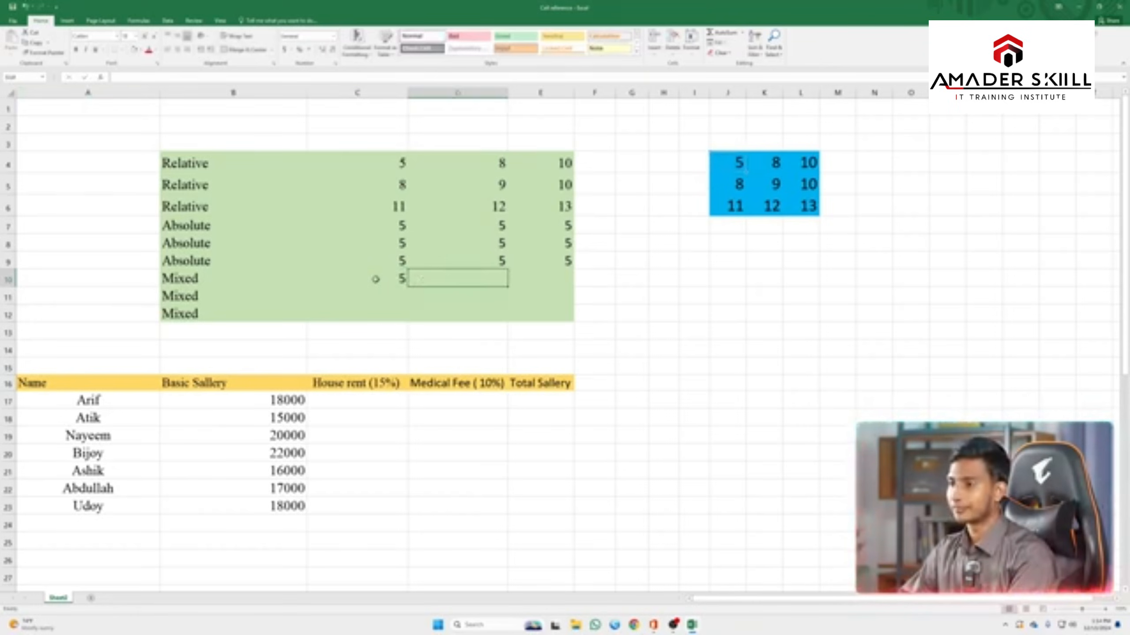
# Copy the mixed formula from C10 across to E10 and compare the copies with source cells K4 and L4
pyautogui.moveTo(407, 287); pyautogui.dragTo(567, 285)
pyautogui.click(497, 280)
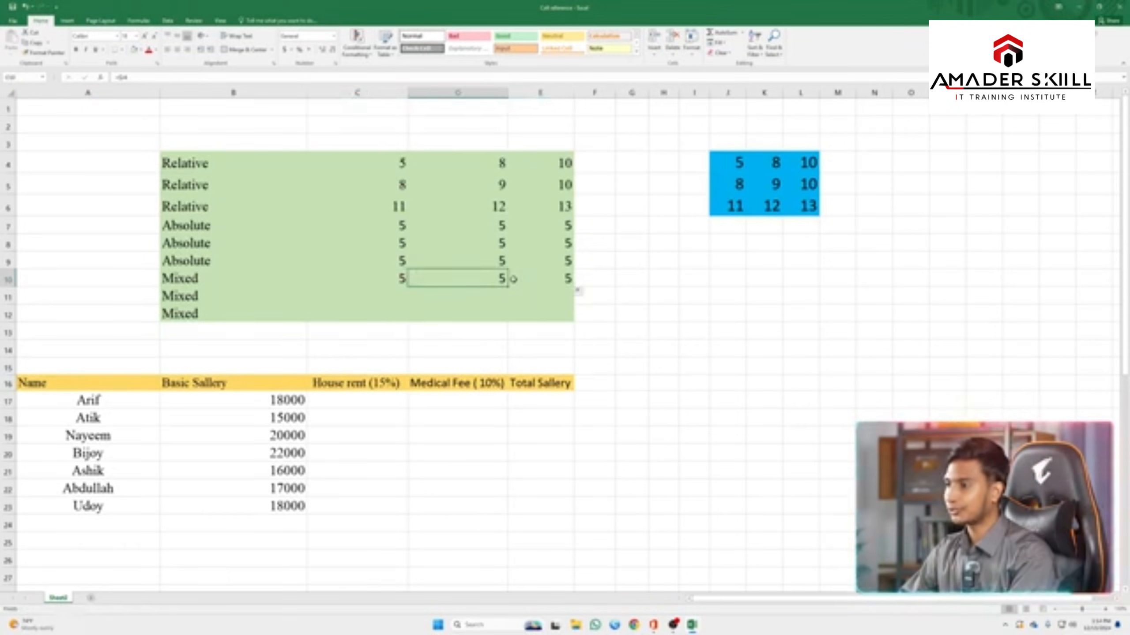
pyautogui.click(539, 280)
pyautogui.click(493, 280)
pyautogui.click(796, 163)
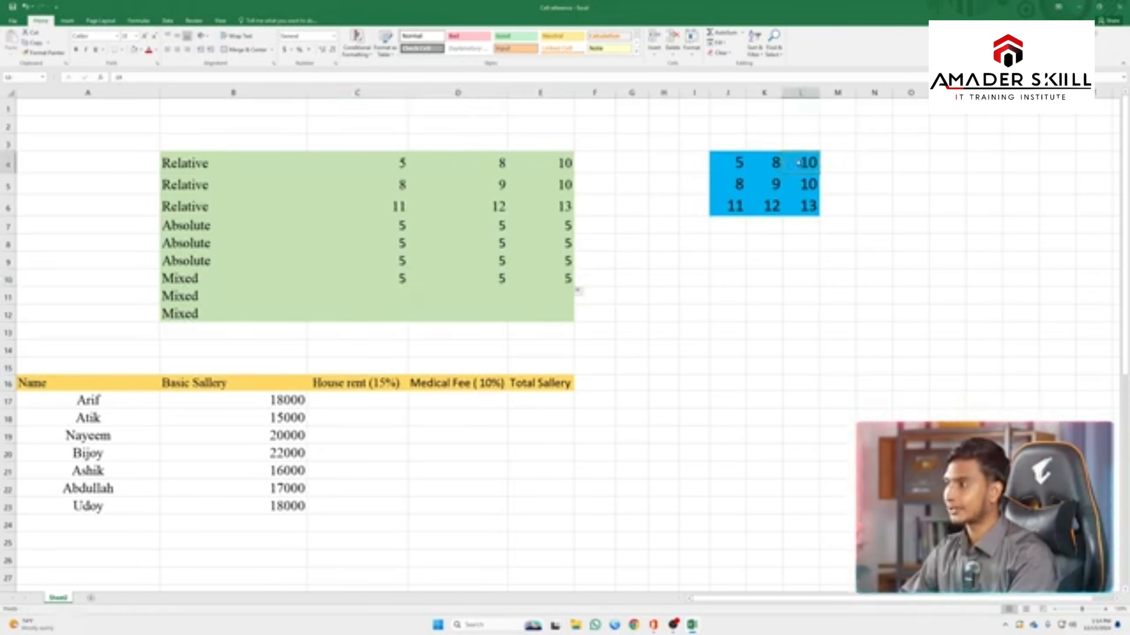
pyautogui.click(775, 162)
pyautogui.click(795, 163)
pyautogui.click(771, 163)
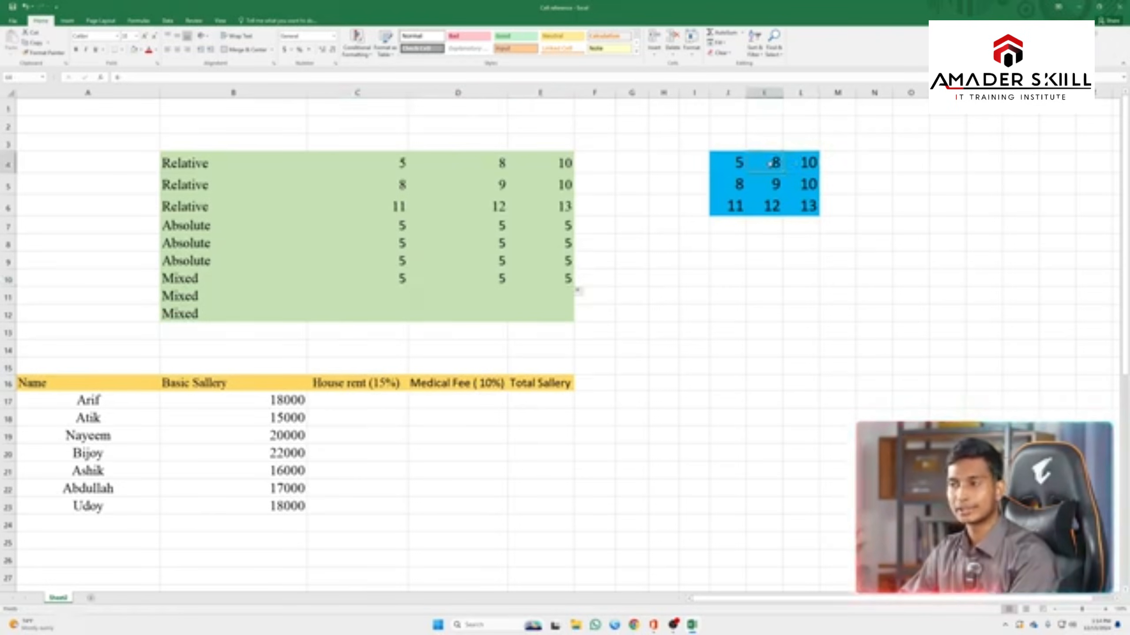
# Fill the mixed formula from C10 down to C12 and compare C11 with source cell J5
pyautogui.click(406, 281)
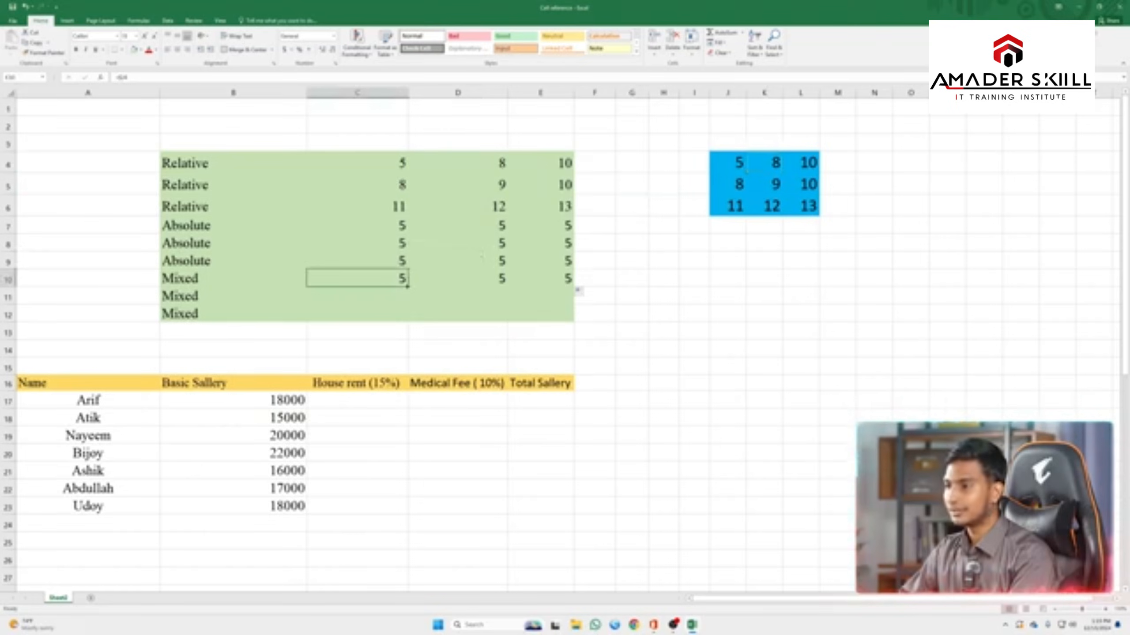
pyautogui.moveTo(408, 286); pyautogui.dragTo(402, 319)
pyautogui.click(730, 188)
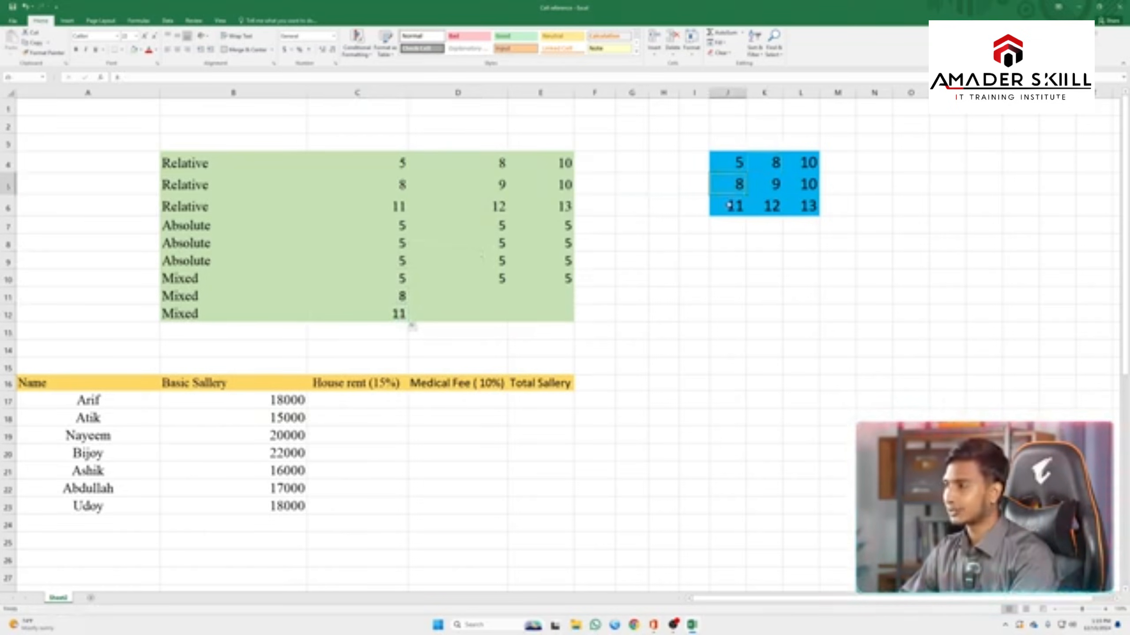
pyautogui.click(396, 297)
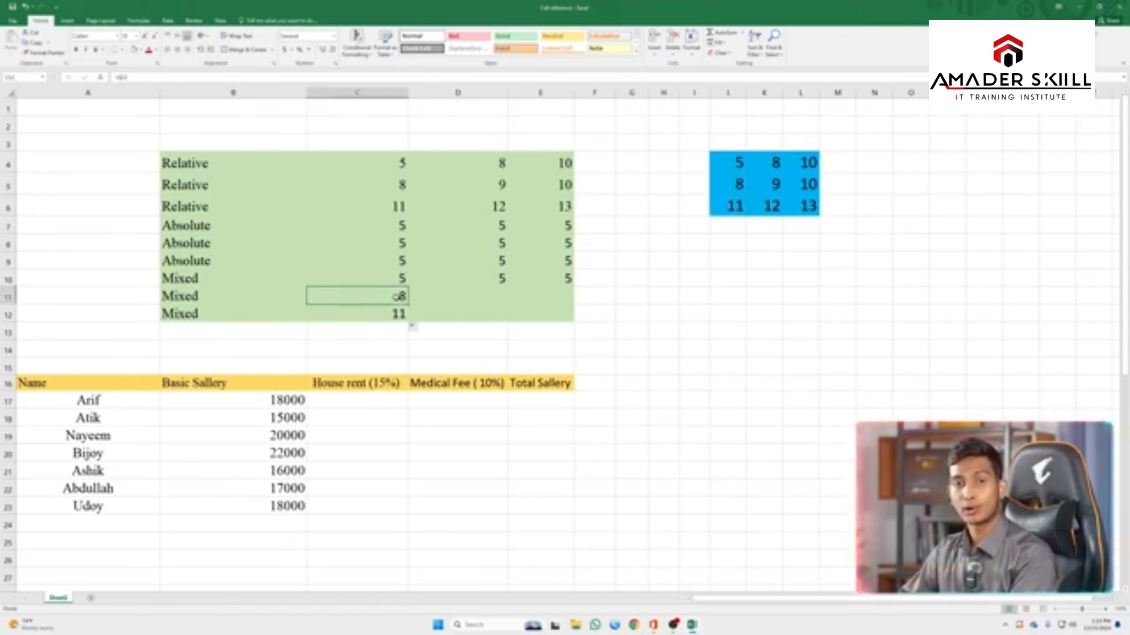
pyautogui.click(403, 278)
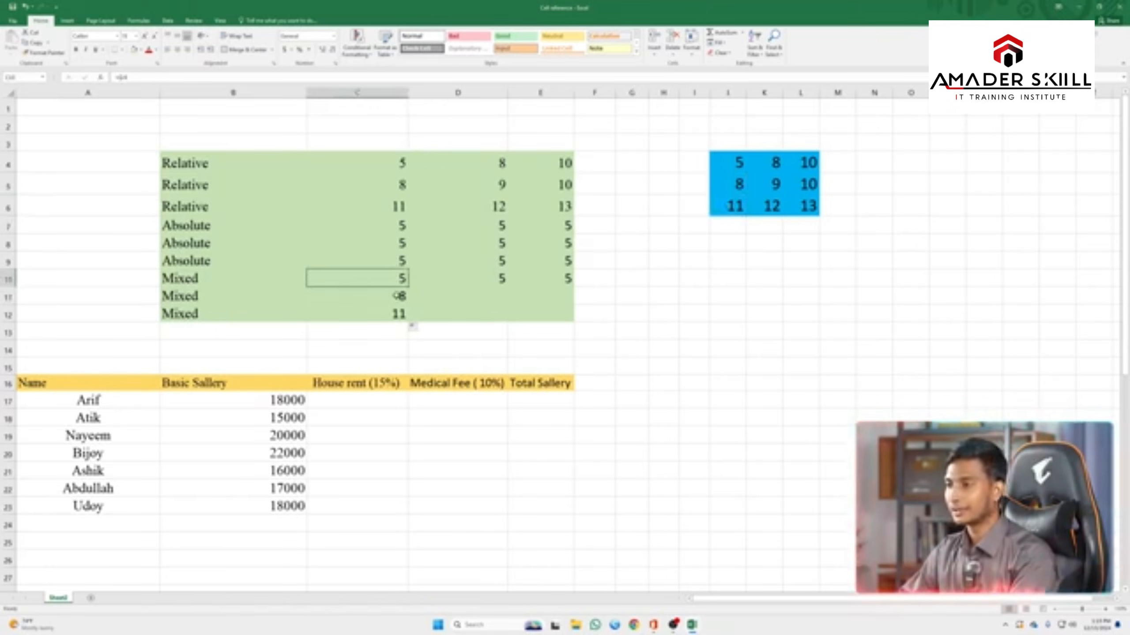
# Fill the mixed formulas in C11:C12 across to column E and compare them with source cell L6
pyautogui.moveTo(398, 296)
pyautogui.mouseDown()
pyautogui.moveTo(398, 313)
pyautogui.moveTo(575, 321)
pyautogui.moveTo(565, 314)
pyautogui.mouseUp()
pyautogui.click(480, 299)
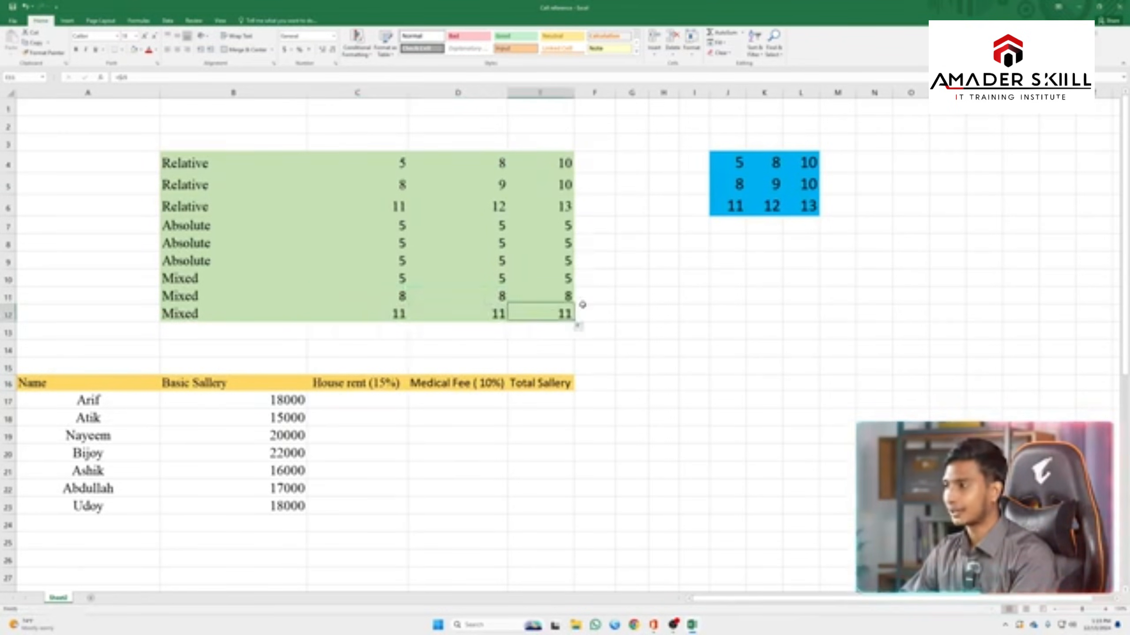
pyautogui.click(808, 210)
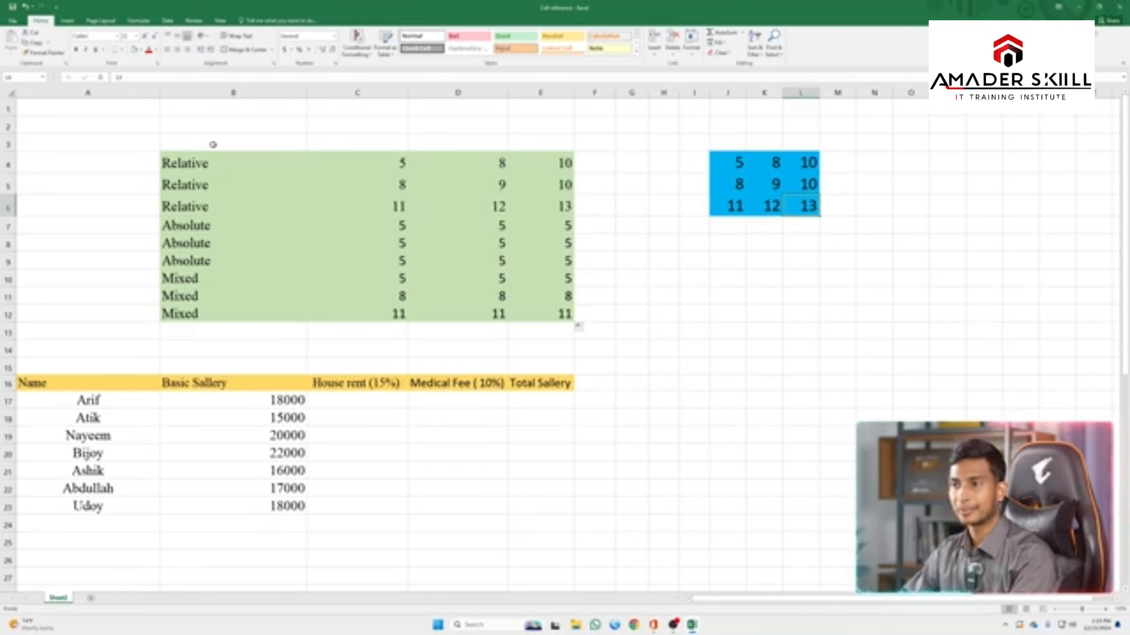
# Clear all contents and formatting from A2:O14, removing the green reference table and the blue number block
pyautogui.moveTo(145, 128); pyautogui.dragTo(694, 280)
pyautogui.moveTo(848, 320); pyautogui.dragTo(911, 350)
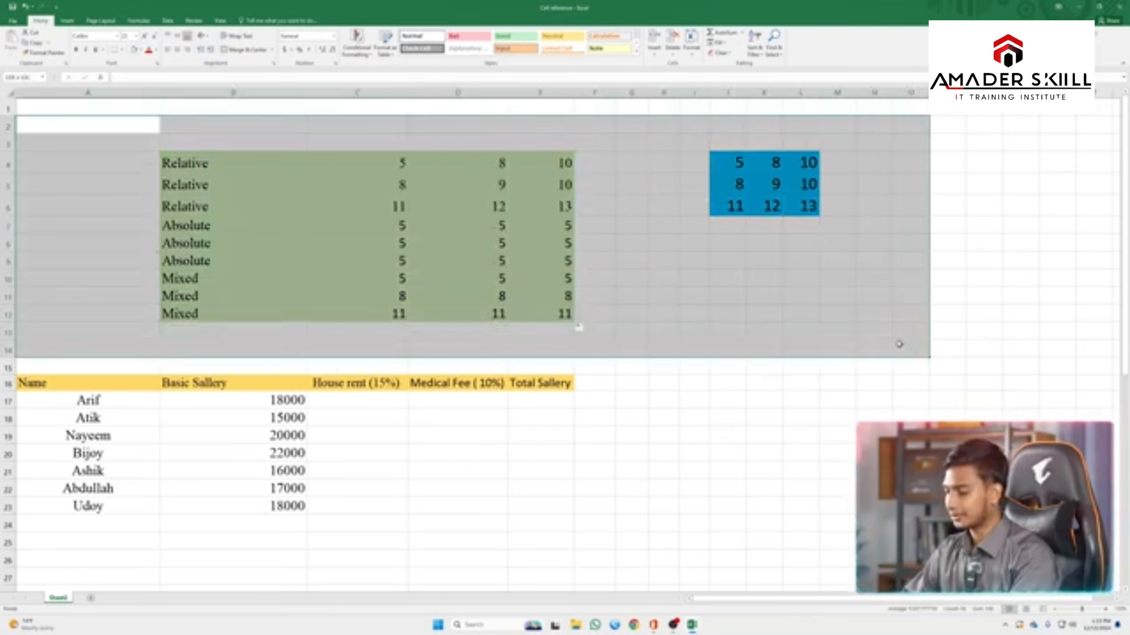
pyautogui.press('Delete')
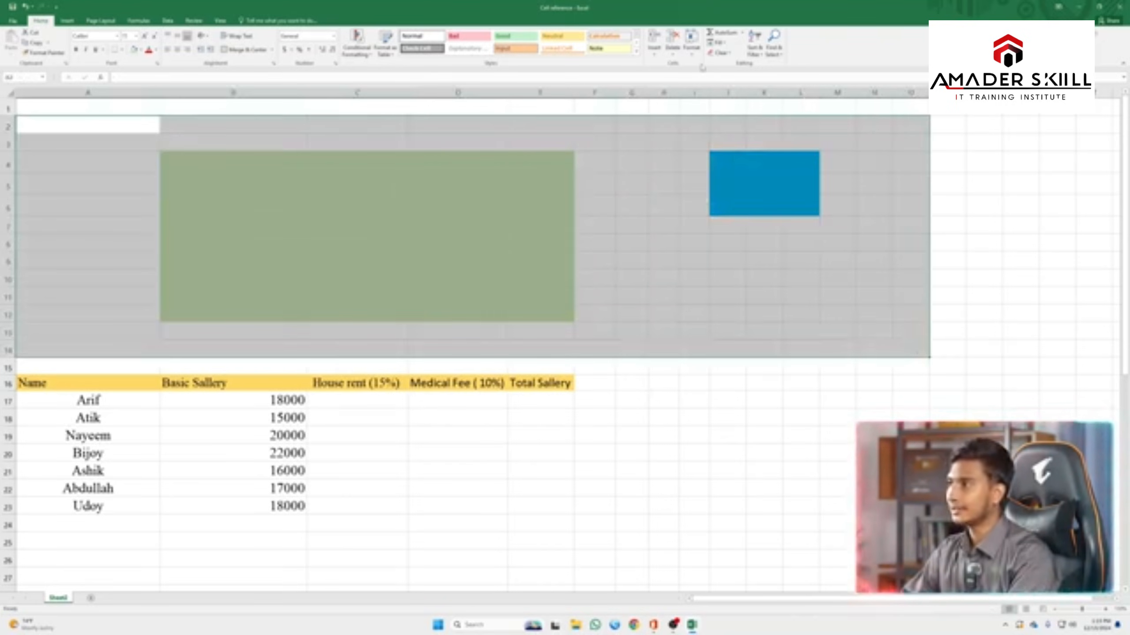
pyautogui.click(718, 53)
pyautogui.click(743, 85)
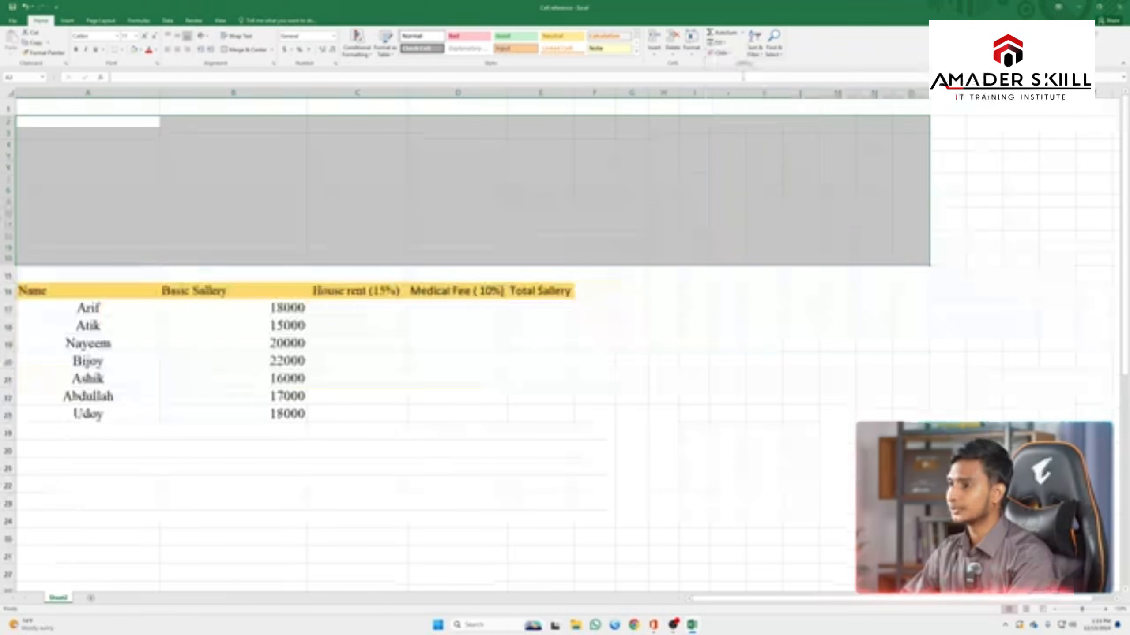
pyautogui.click(541, 189)
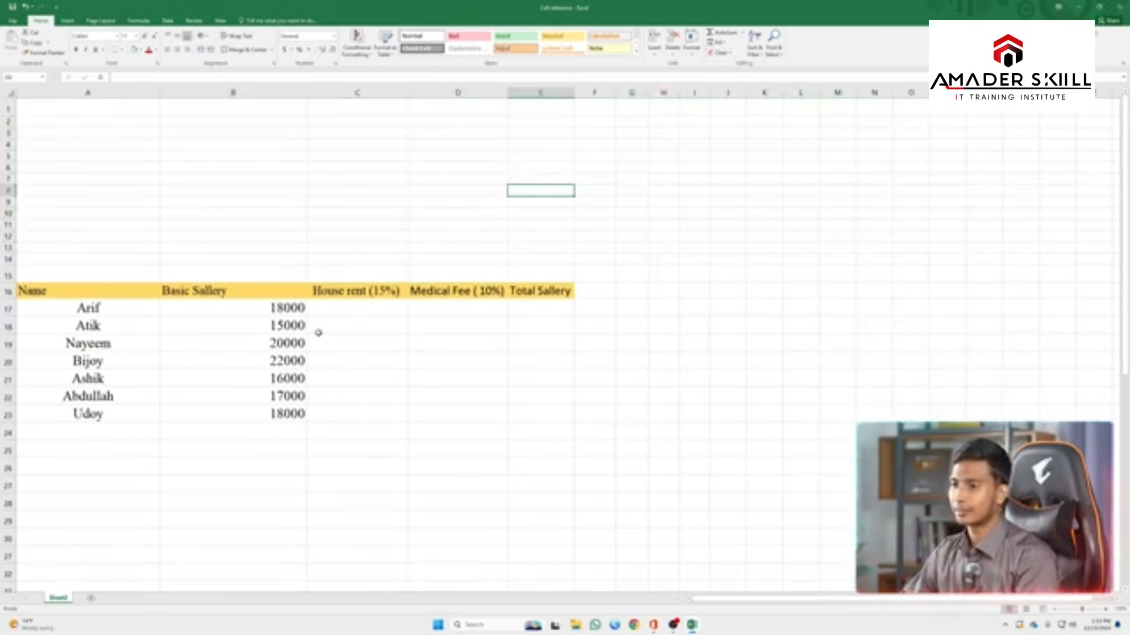
pyautogui.scroll(1, 317, 330)
pyautogui.scroll(4, 318, 330)
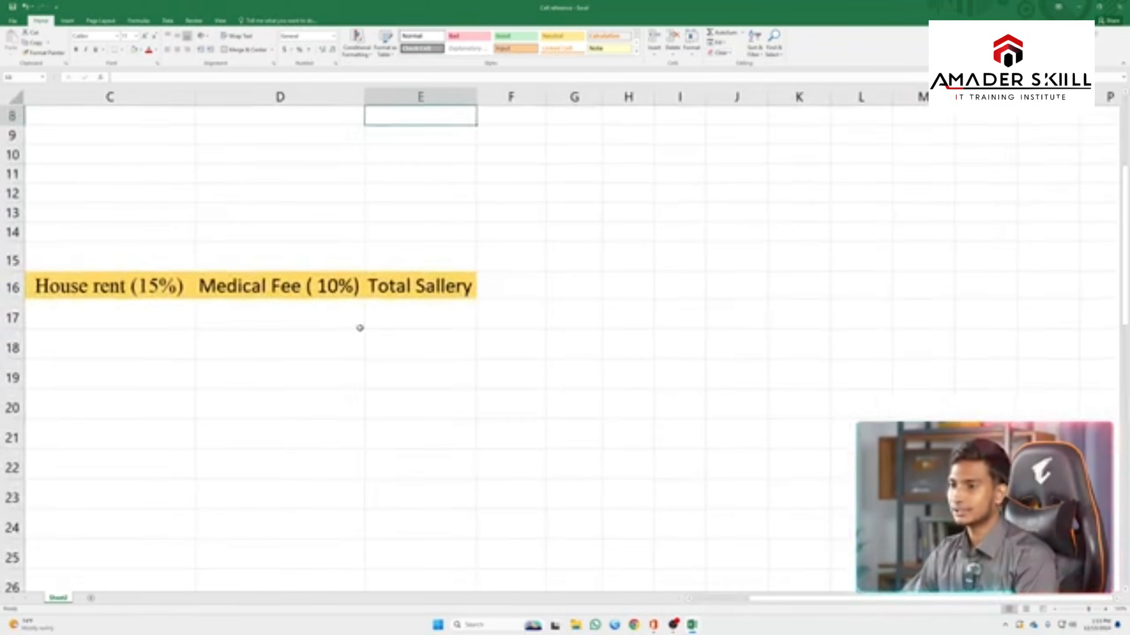
# Examine the salary table's names in A17:A23, basic salaries in B17:B23, and the empty House rent and Medical Fee cells in row 17
pyautogui.moveTo(787, 598); pyautogui.dragTo(622, 588)
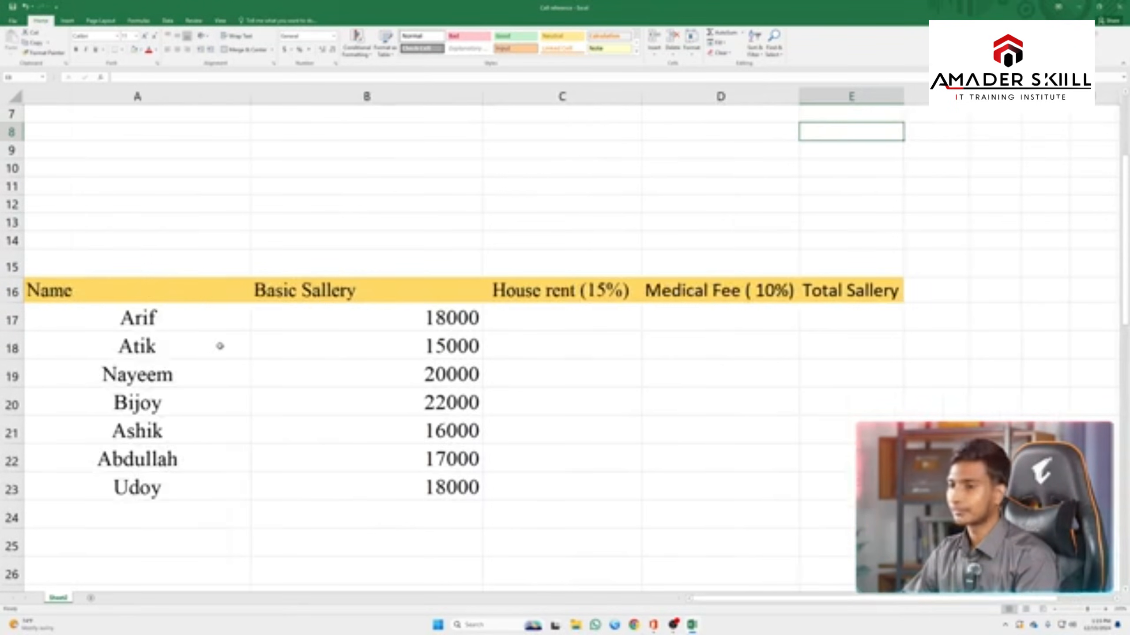
pyautogui.moveTo(162, 314); pyautogui.dragTo(143, 490)
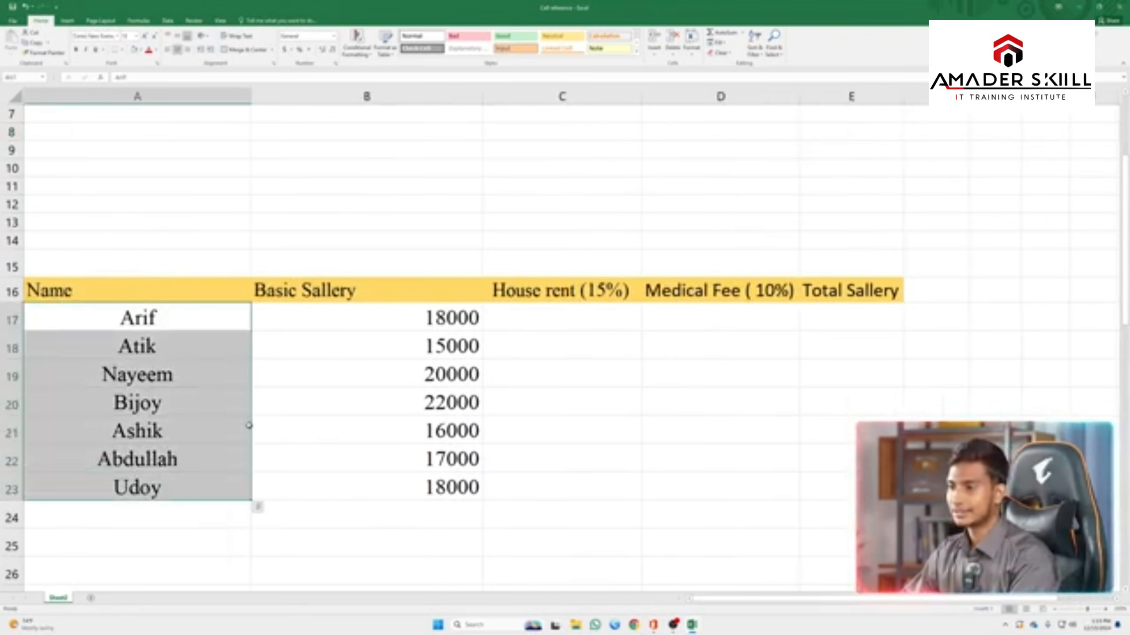
pyautogui.moveTo(348, 321); pyautogui.dragTo(365, 485)
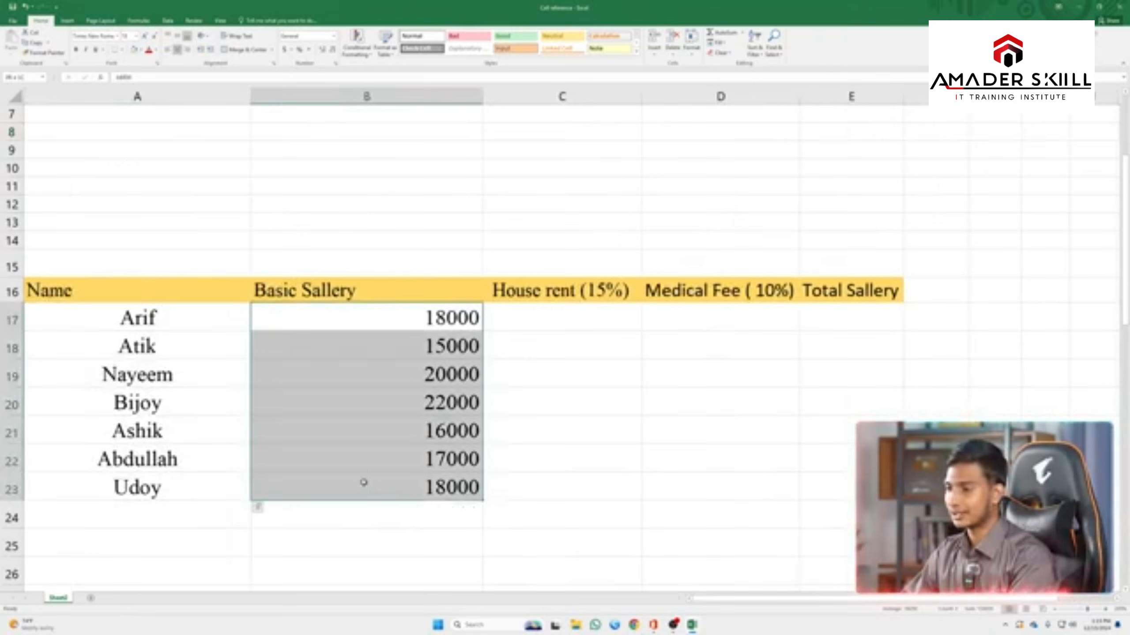
pyautogui.click(601, 312)
pyautogui.click(719, 320)
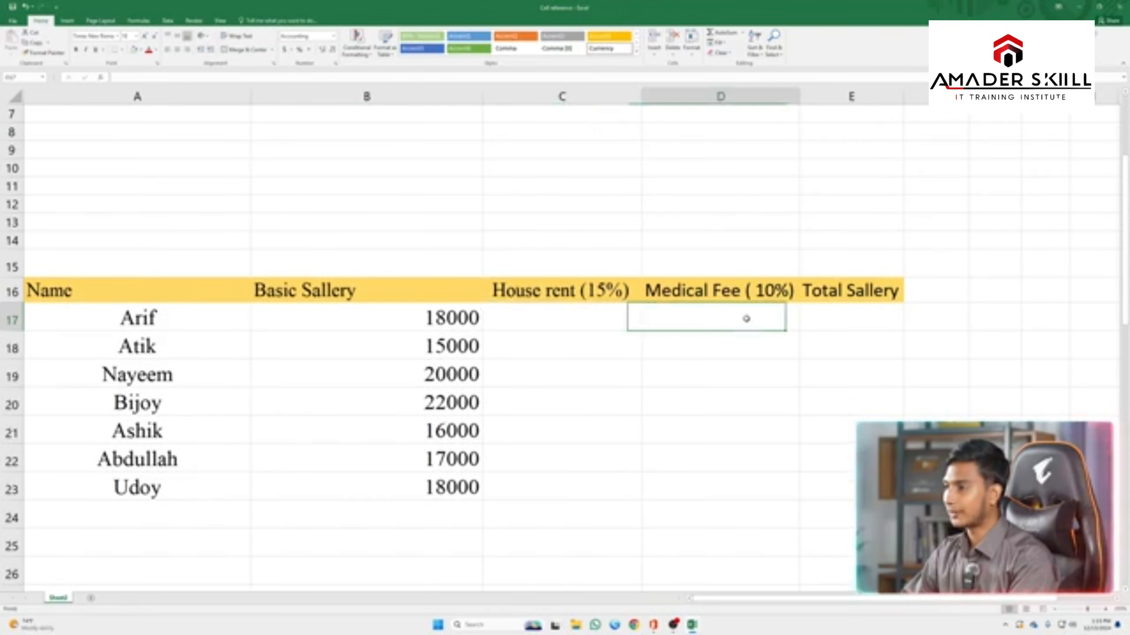
pyautogui.click(620, 316)
pyautogui.click(651, 318)
pyautogui.click(620, 317)
pyautogui.click(744, 323)
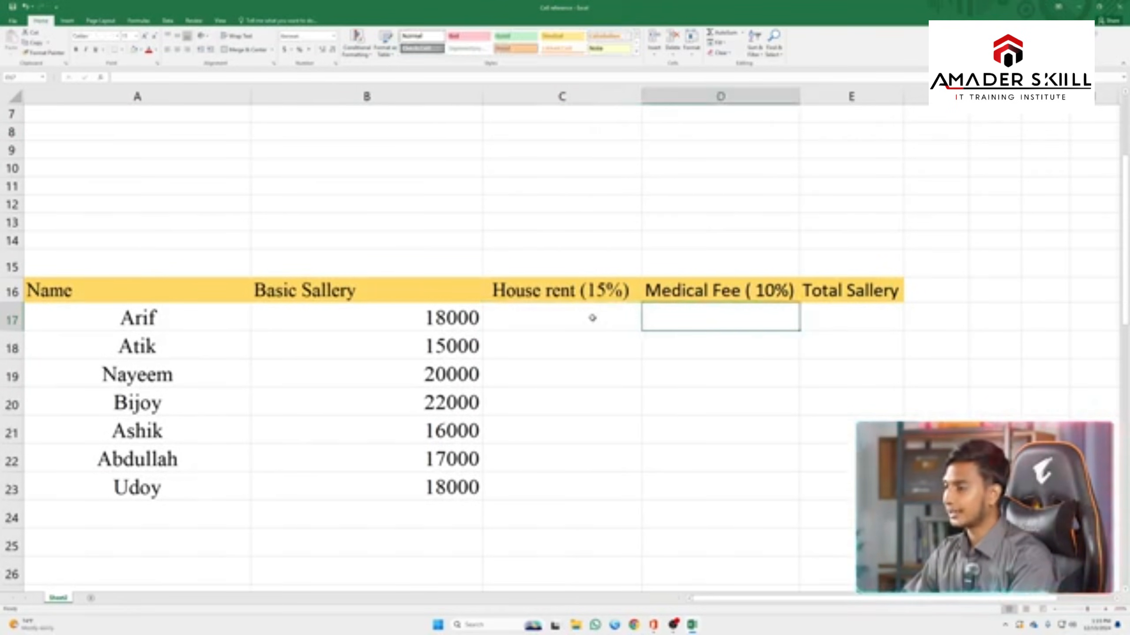
pyautogui.click(590, 317)
pyautogui.click(727, 320)
# Enter the house rent formula =(B17*15%) in C17
pyautogui.click(547, 321)
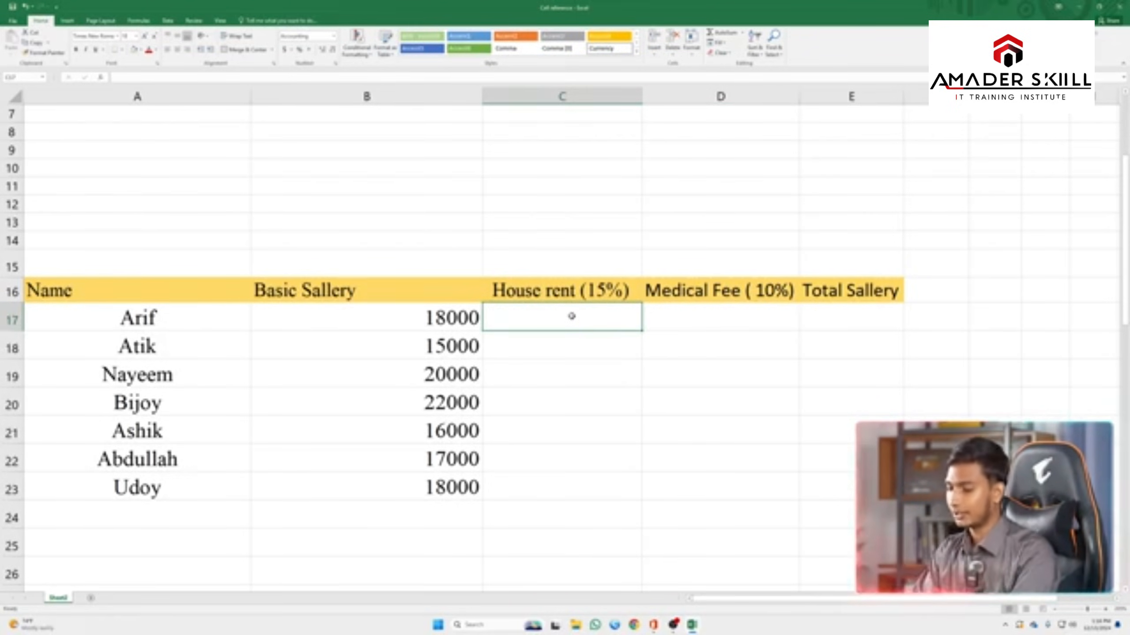
pyautogui.write('=')
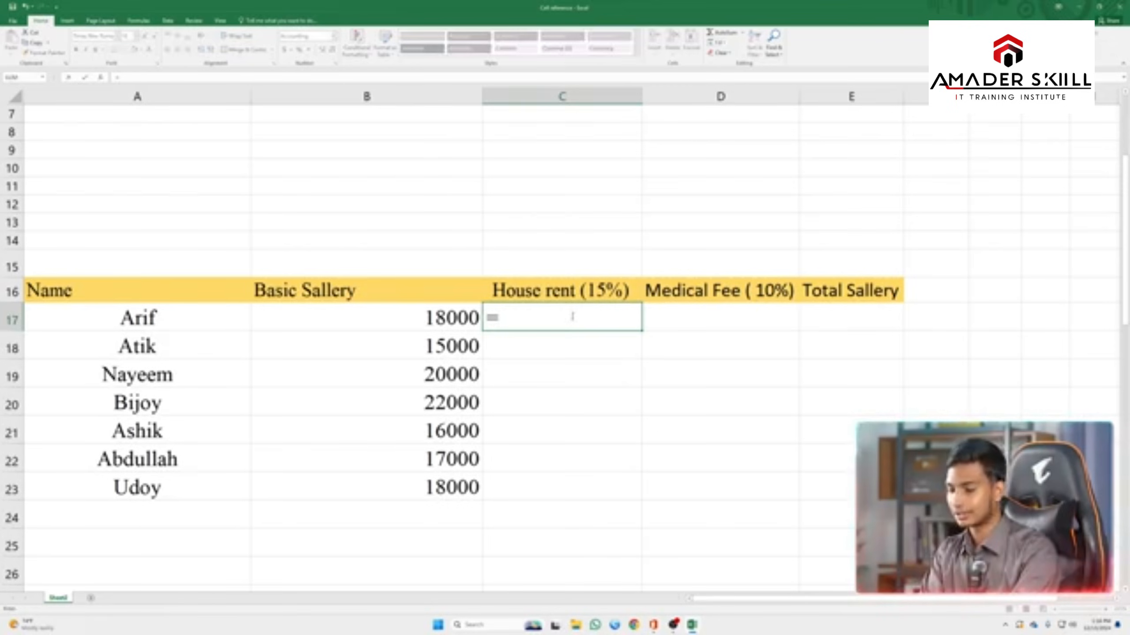
pyautogui.write('(')
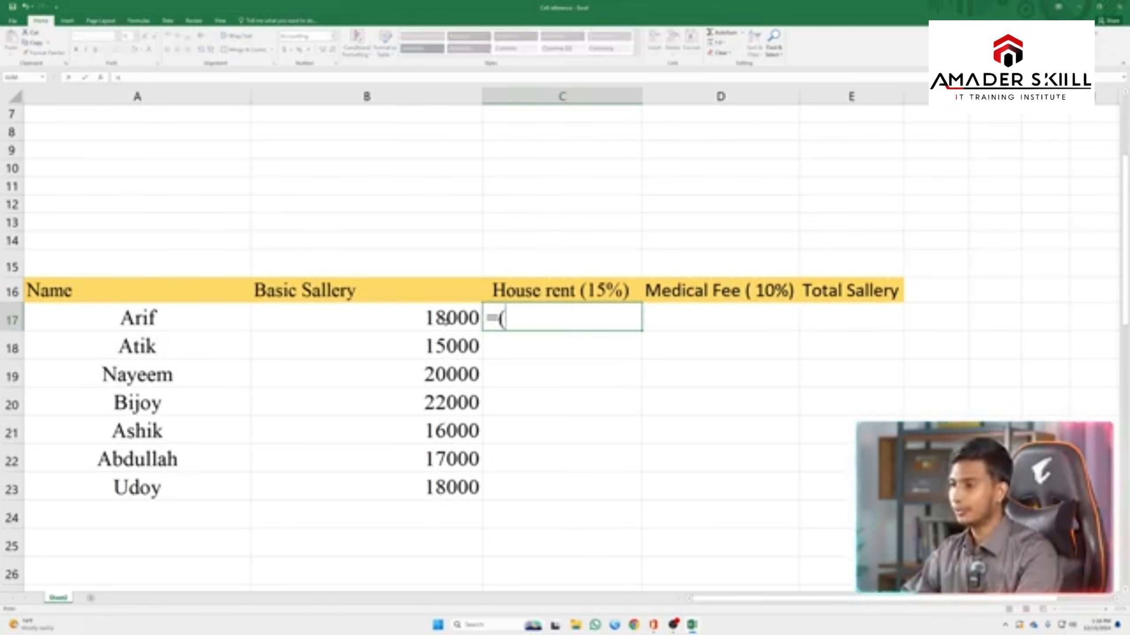
pyautogui.click(447, 320)
pyautogui.write('*')
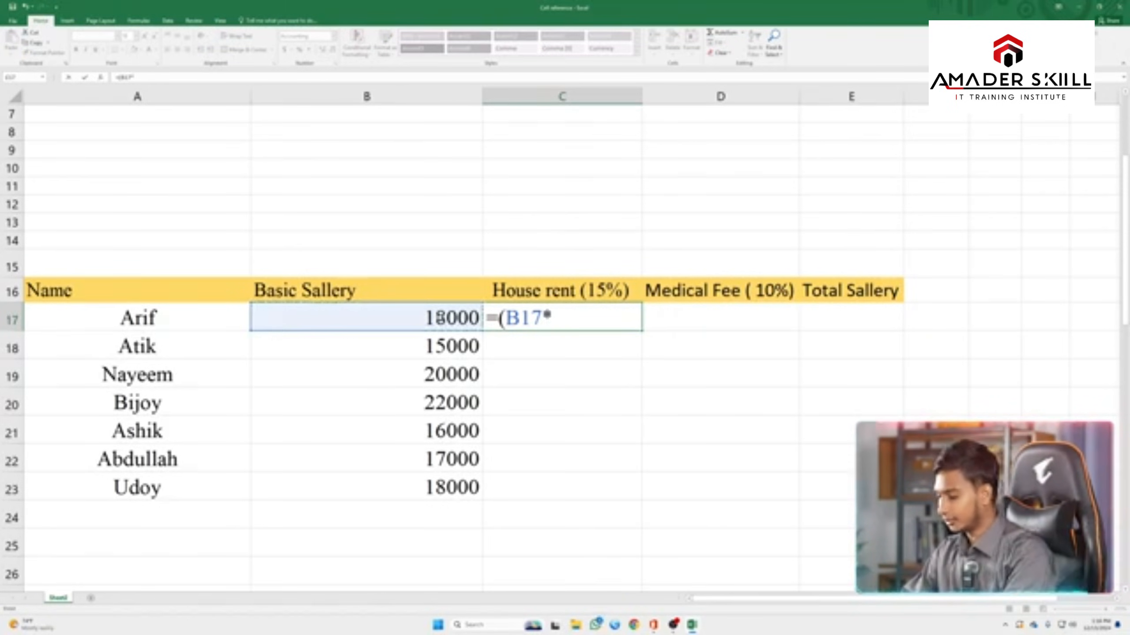
pyautogui.write('15%')
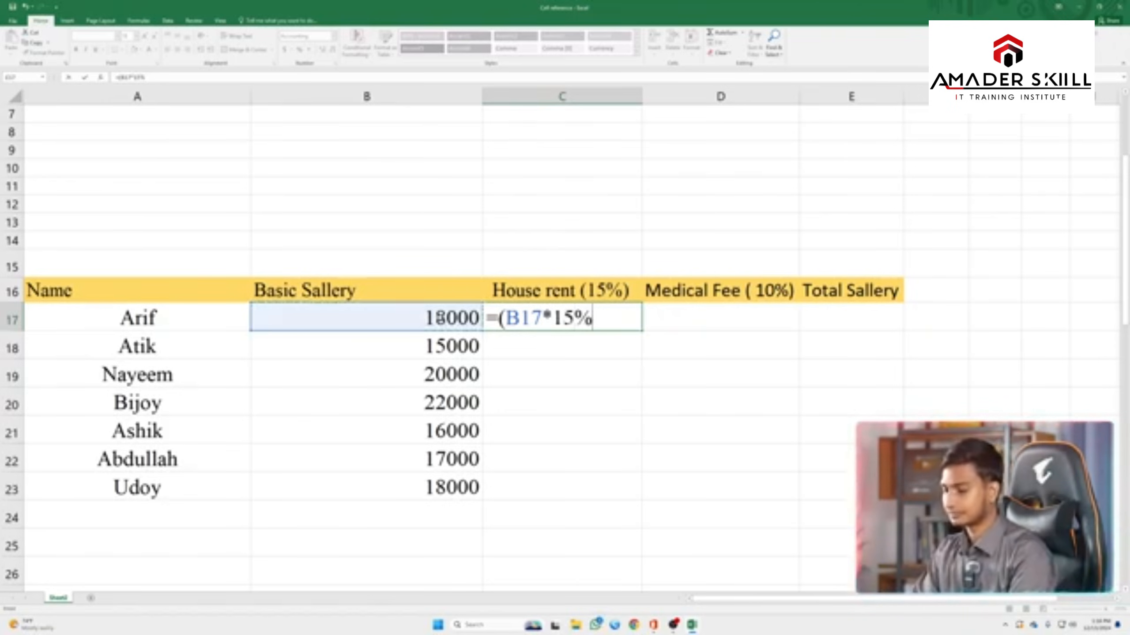
pyautogui.write(')')
pyautogui.press('Return')
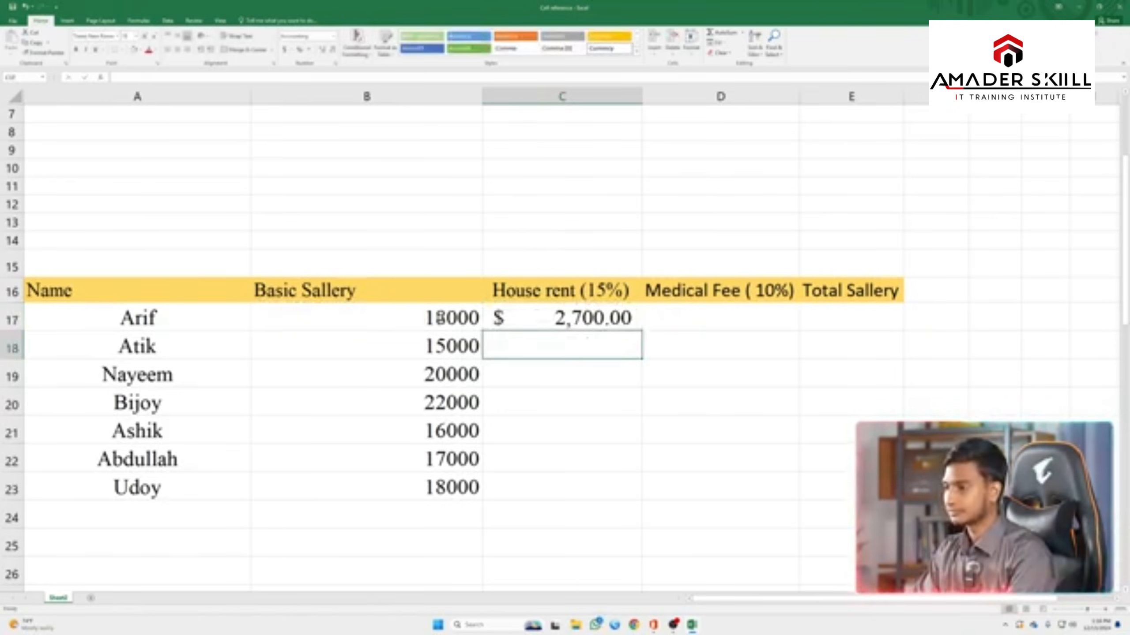
# Clear only the formatting from the entire column C, keeping its contents
pyautogui.click(565, 320)
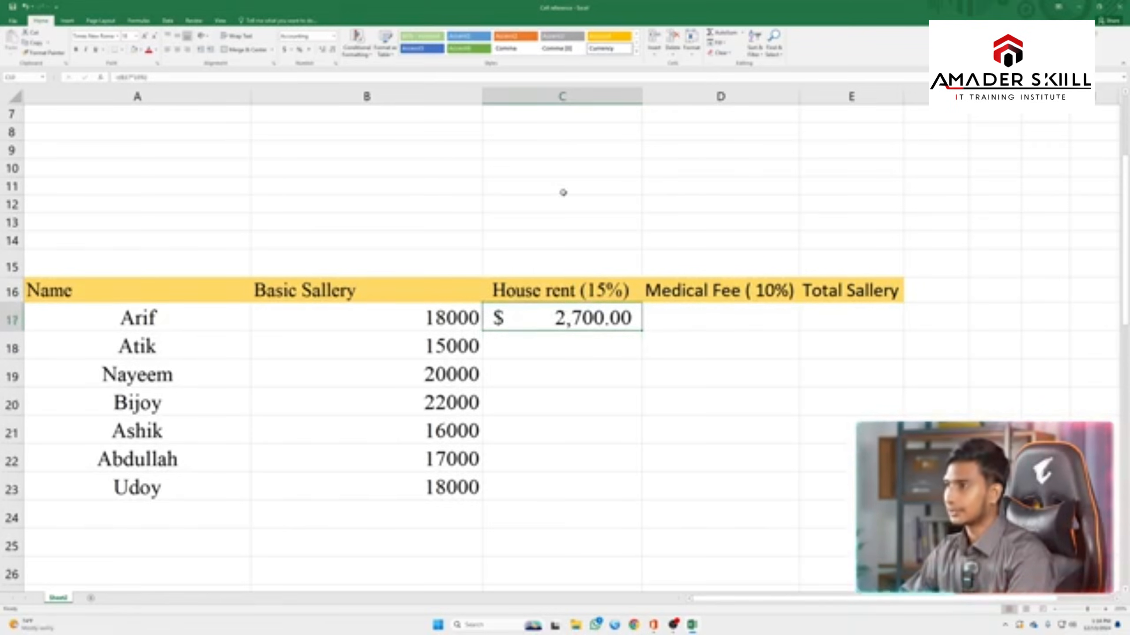
pyautogui.click(554, 91)
pyautogui.click(718, 52)
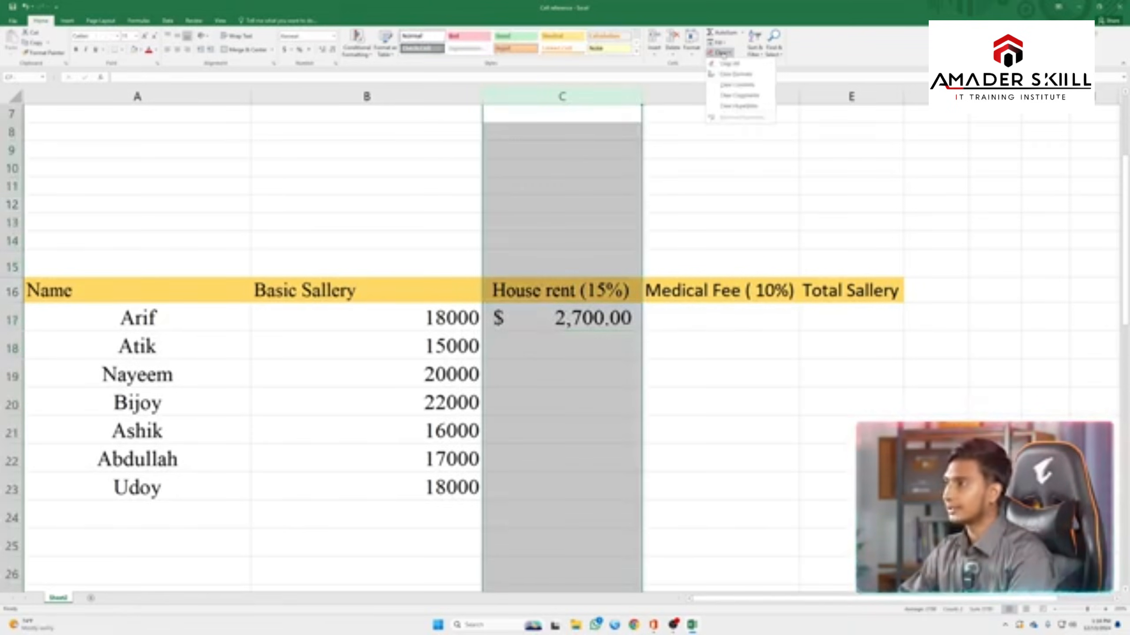
pyautogui.click(734, 76)
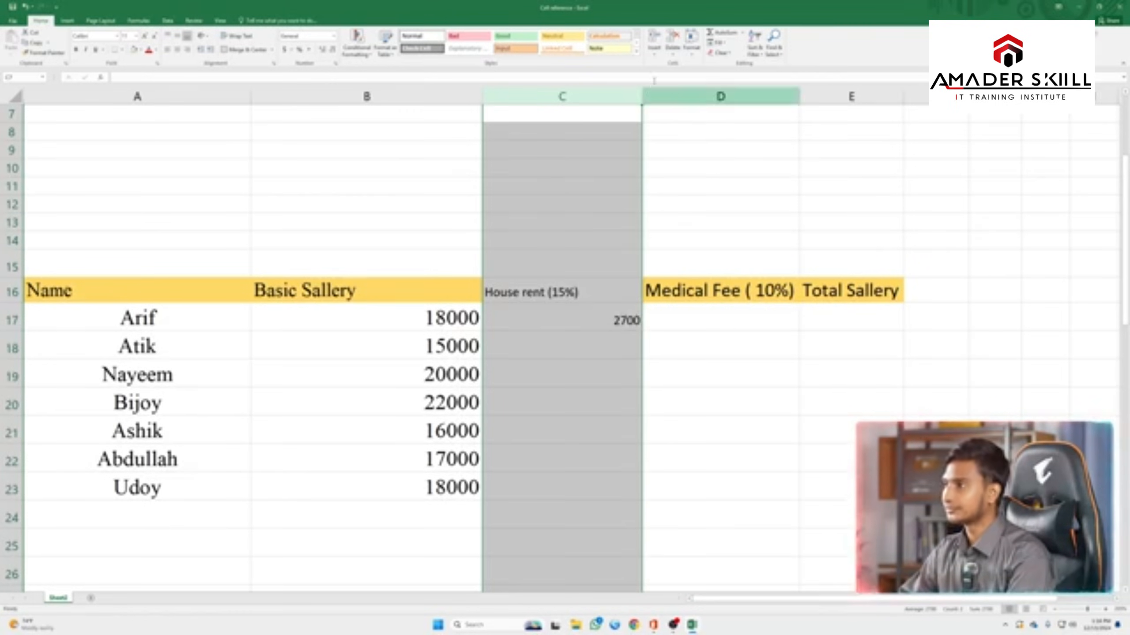
# Restore the gold fill on the House rent (15%) header in C16 and enlarge its font by two size steps
pyautogui.click(546, 291)
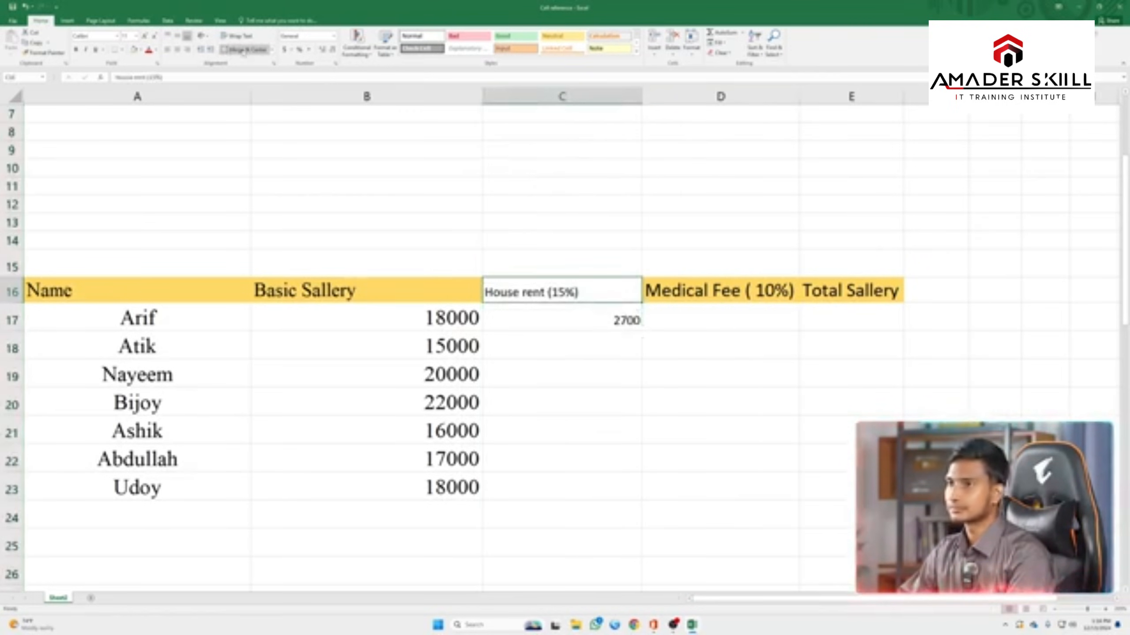
pyautogui.click(139, 50)
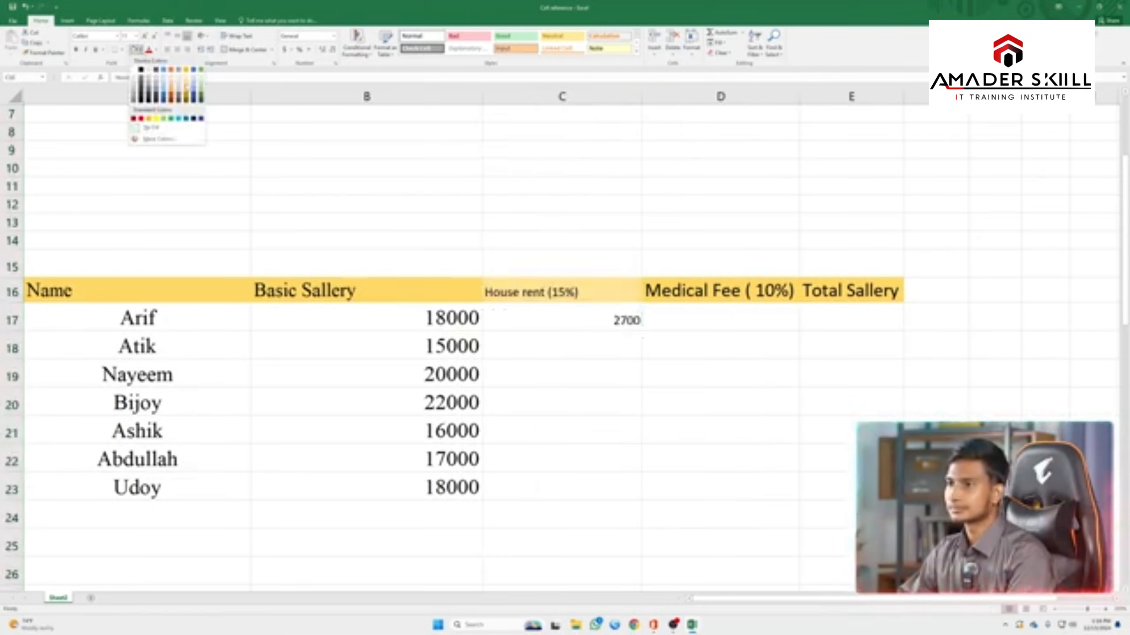
pyautogui.click(186, 90)
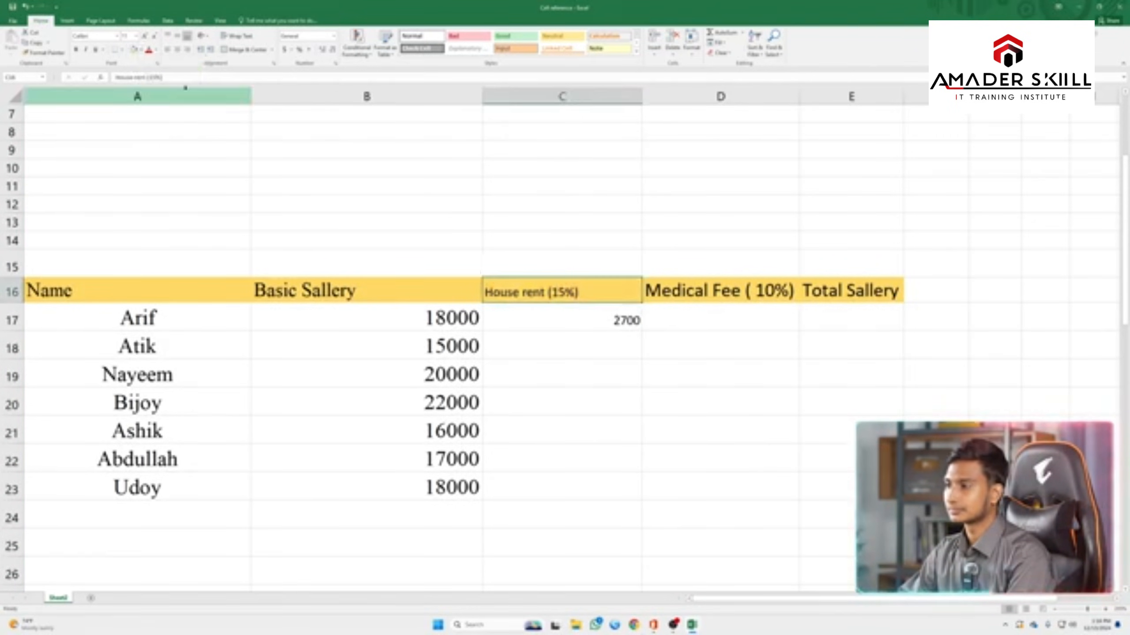
pyautogui.click(144, 36)
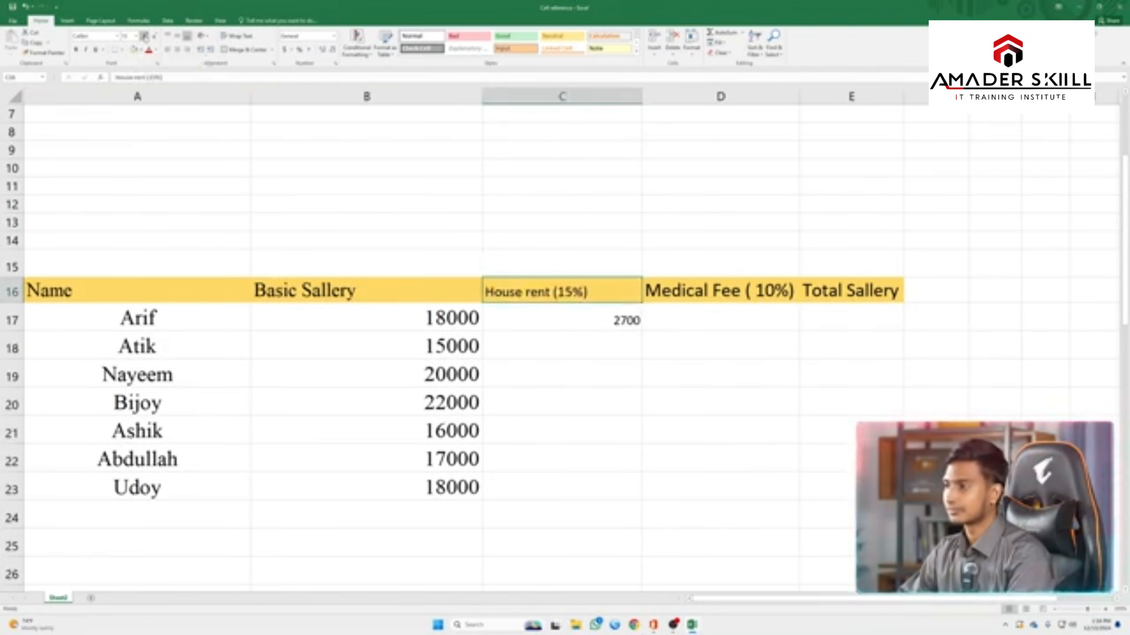
pyautogui.click(144, 36)
# Try filling the house rent formula from C17 down to C23 and across into column D, and undo both fills
pyautogui.click(597, 319)
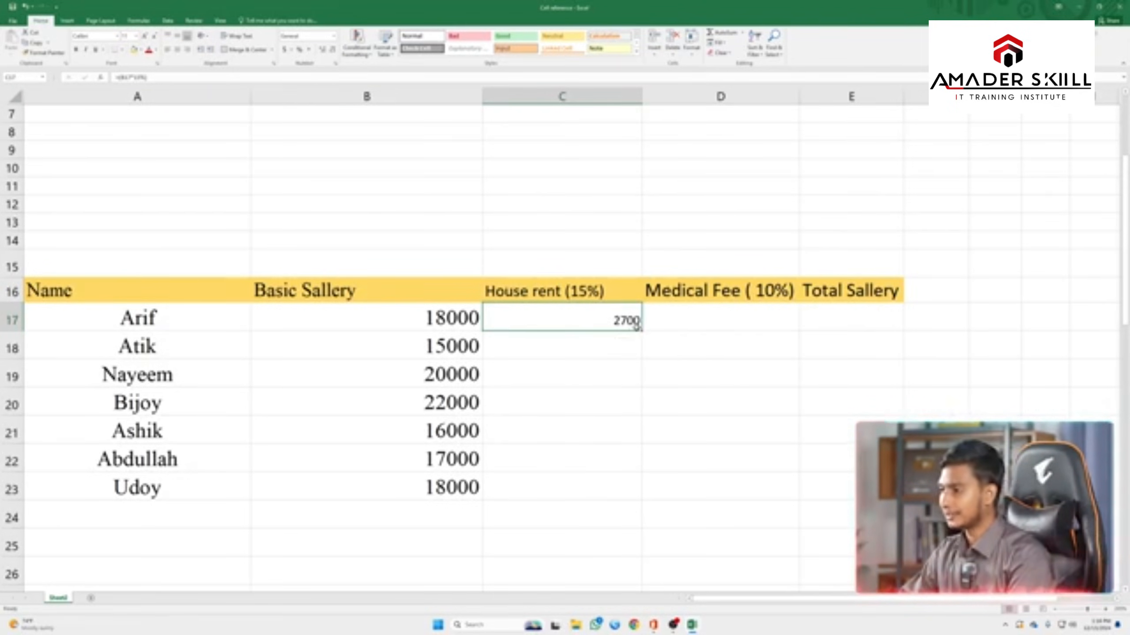
pyautogui.moveTo(641, 331); pyautogui.dragTo(643, 500)
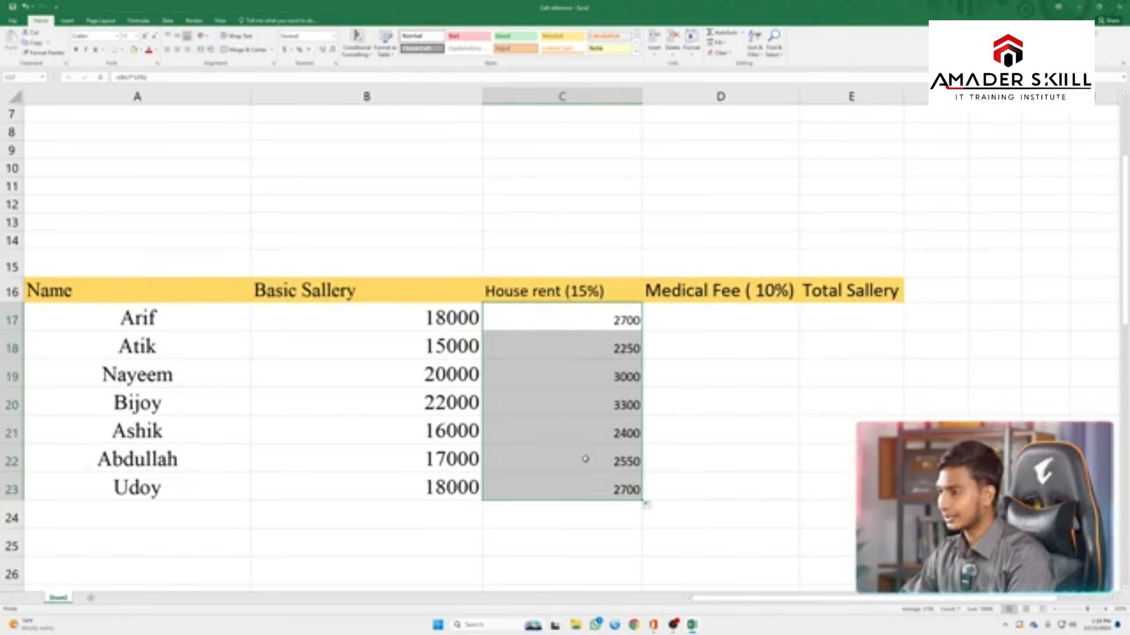
pyautogui.moveTo(643, 501); pyautogui.dragTo(778, 500)
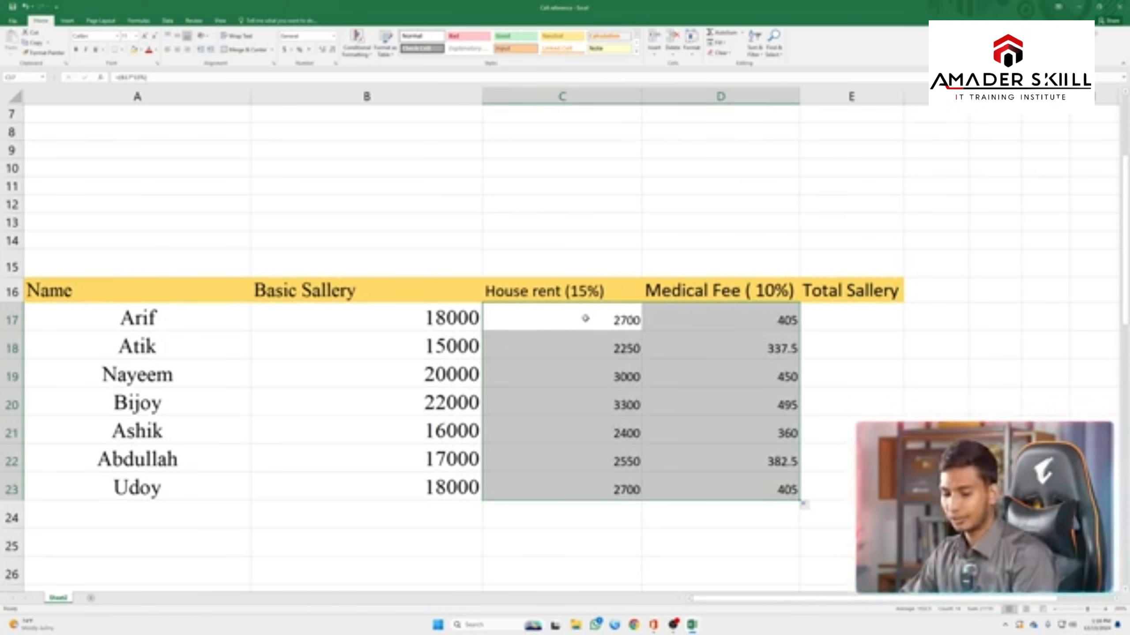
pyautogui.hotkey('ctrl', 'z')
pyautogui.click(661, 324)
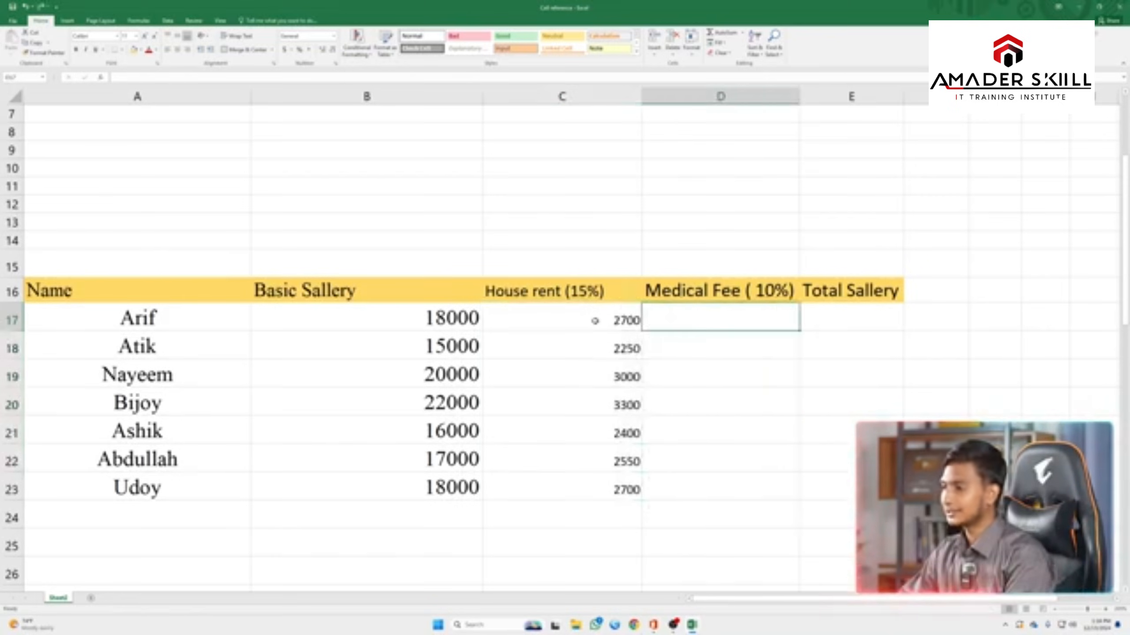
pyautogui.click(595, 320)
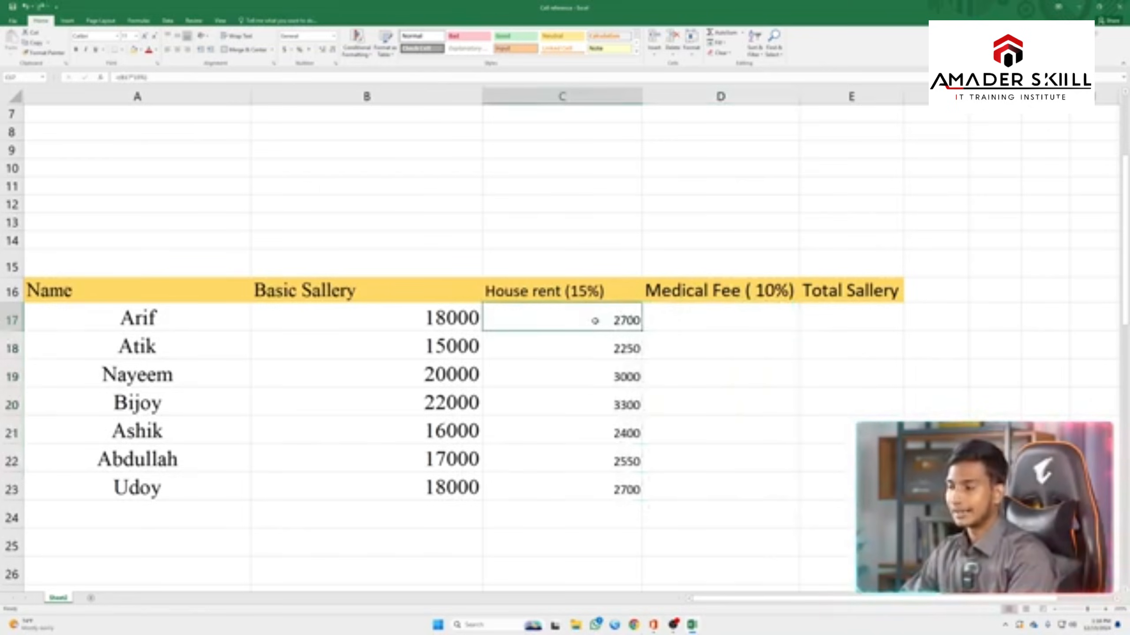
pyautogui.hotkey('ctrl', 'z')
# Fill the house rent formula from C17 down to C23 and compare C18:C20 with the basic salaries in B18:B20
pyautogui.click(603, 322)
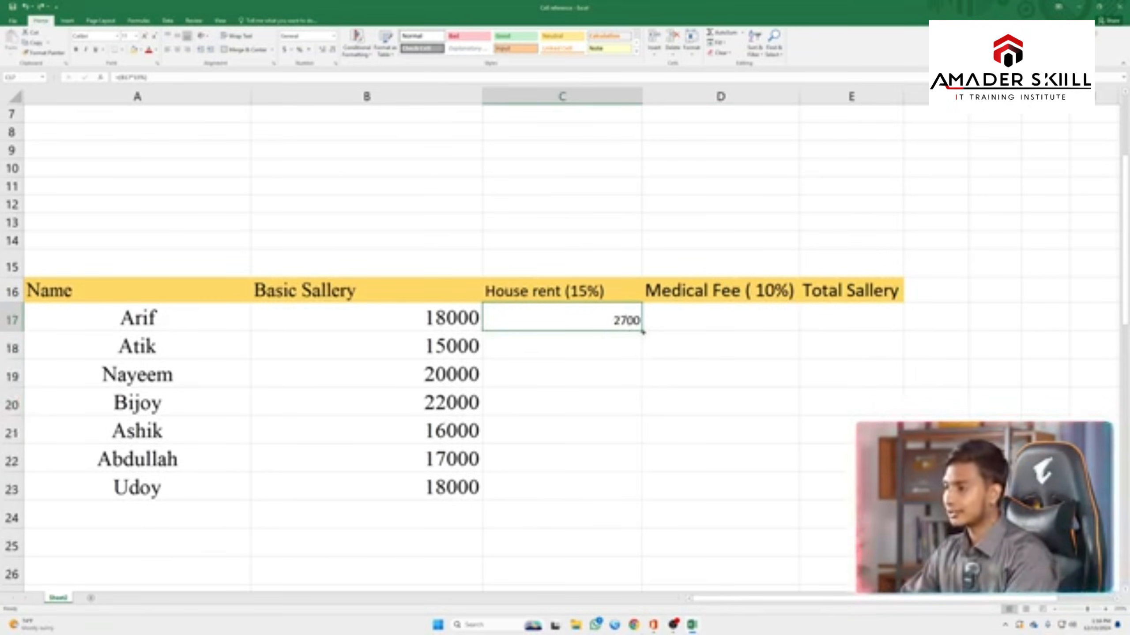
pyautogui.moveTo(642, 331); pyautogui.dragTo(627, 489)
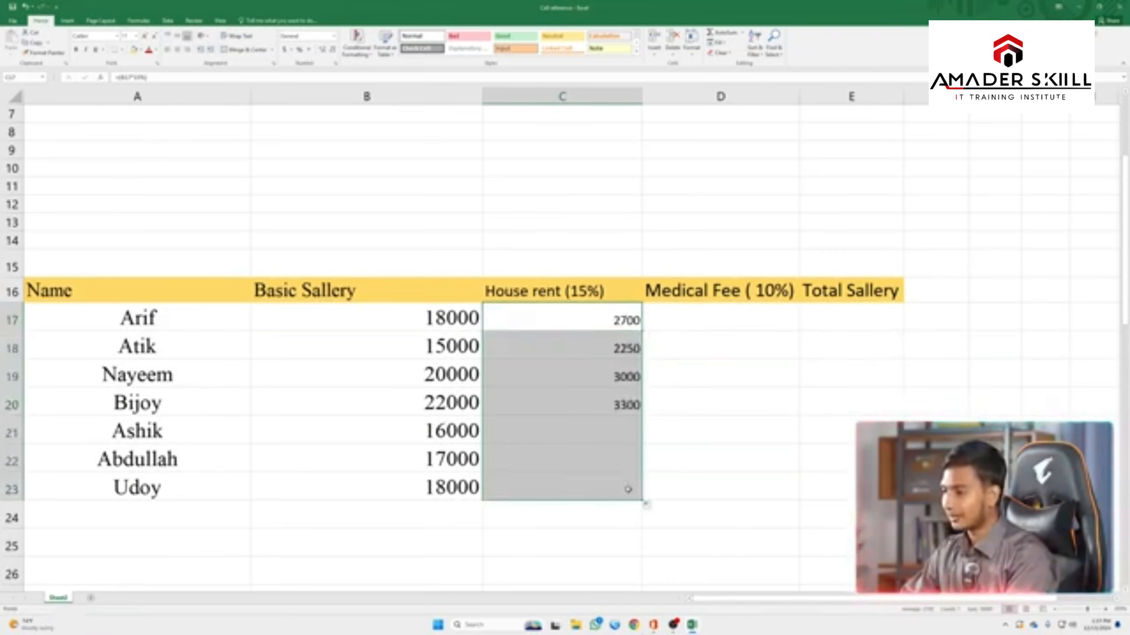
pyautogui.click(471, 346)
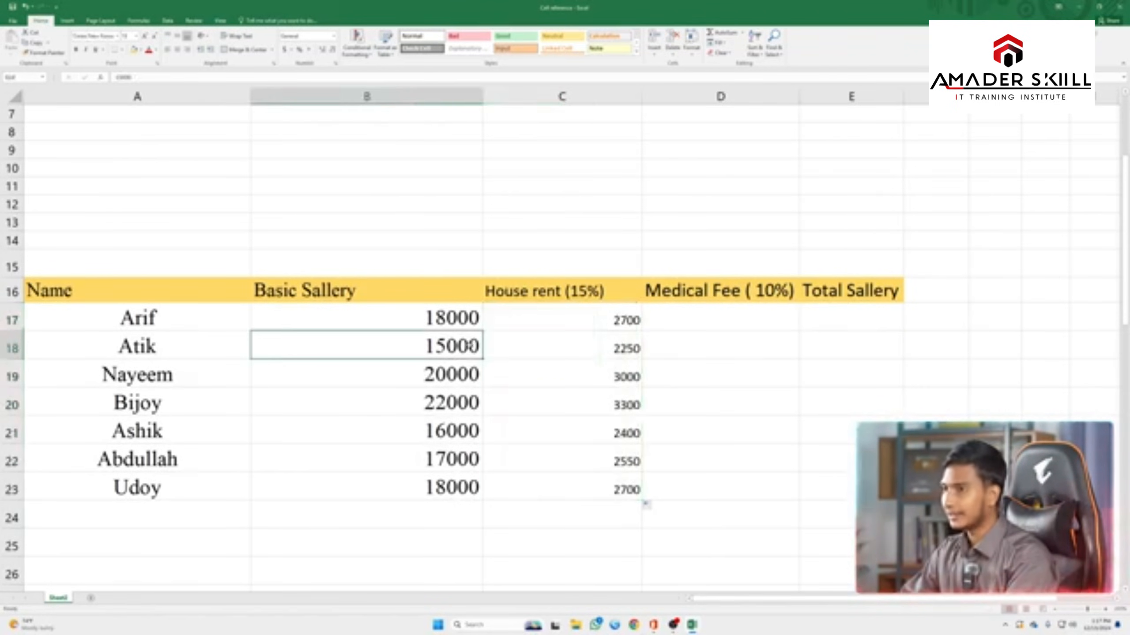
pyautogui.click(554, 342)
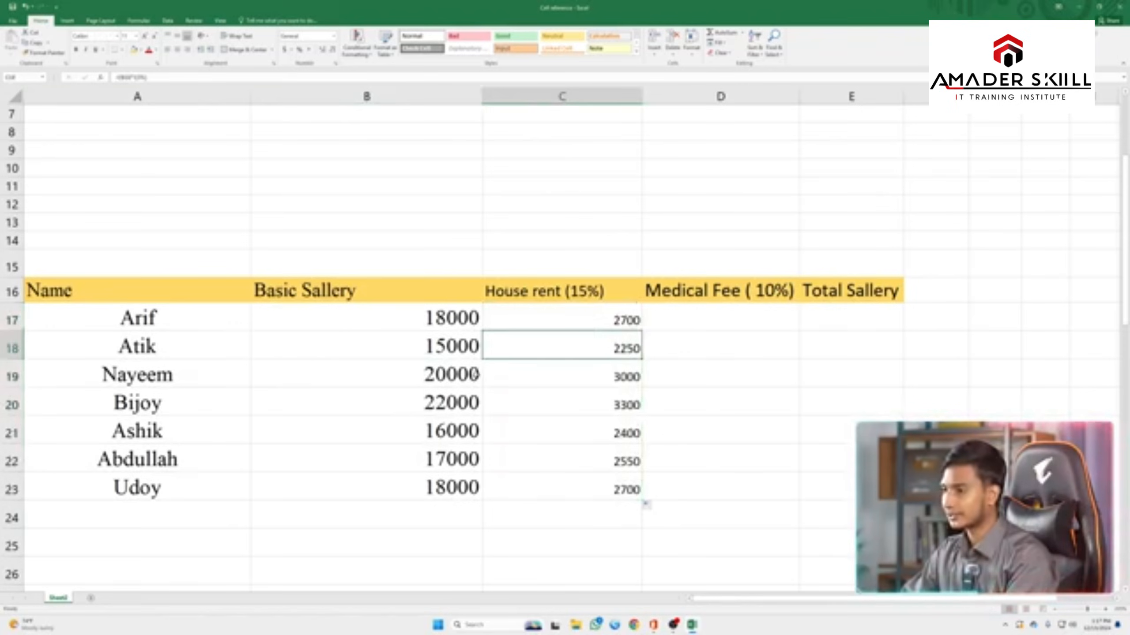
pyautogui.click(472, 374)
pyautogui.click(600, 383)
pyautogui.click(467, 405)
pyautogui.click(599, 416)
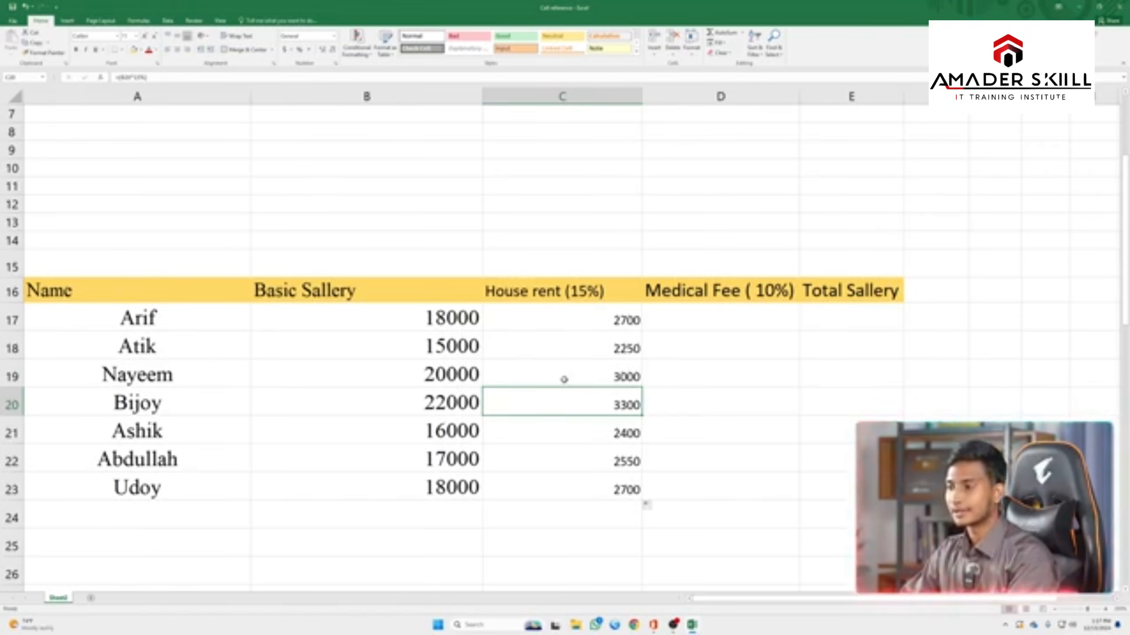
# Check the copied house rent formulas cell by cell from C18 to C23 and select the range C17:C23
pyautogui.scroll(2, 578, 352)
pyautogui.scroll(-3, 585, 359)
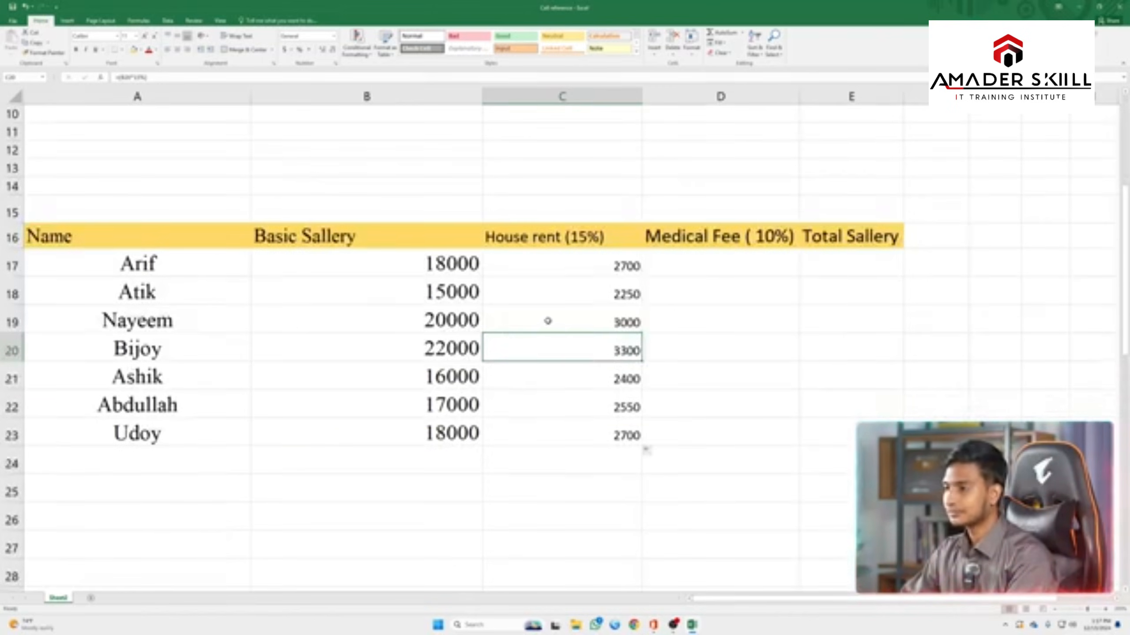
pyautogui.click(447, 283)
pyautogui.click(580, 294)
pyautogui.click(582, 322)
pyautogui.click(574, 351)
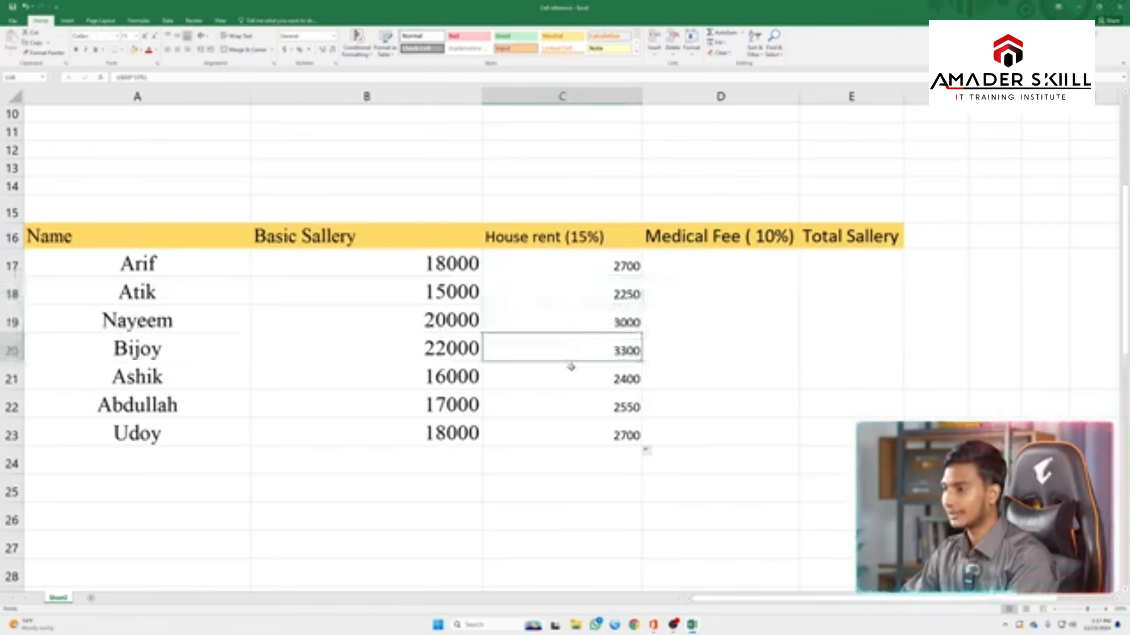
pyautogui.click(571, 378)
pyautogui.click(573, 406)
pyautogui.click(573, 426)
pyautogui.click(603, 263)
pyautogui.hotkey('ctrl', 'shift', 'Down')
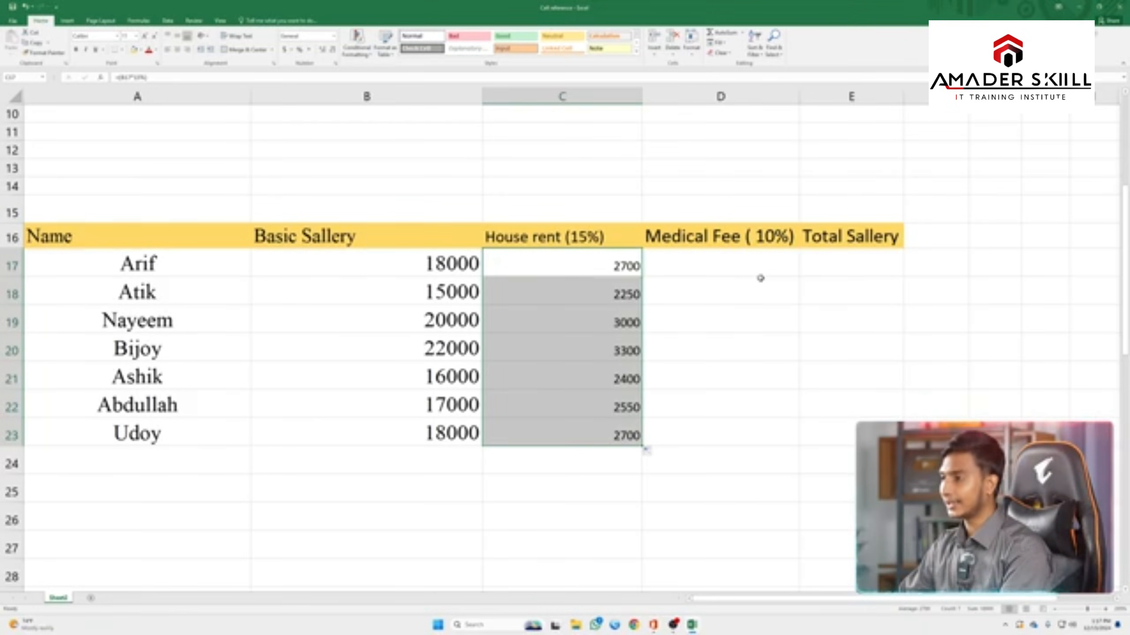
# Calculate the 10% medical fee in D17 with =(B17*10%) and fill the formula down to D23
pyautogui.click(726, 263)
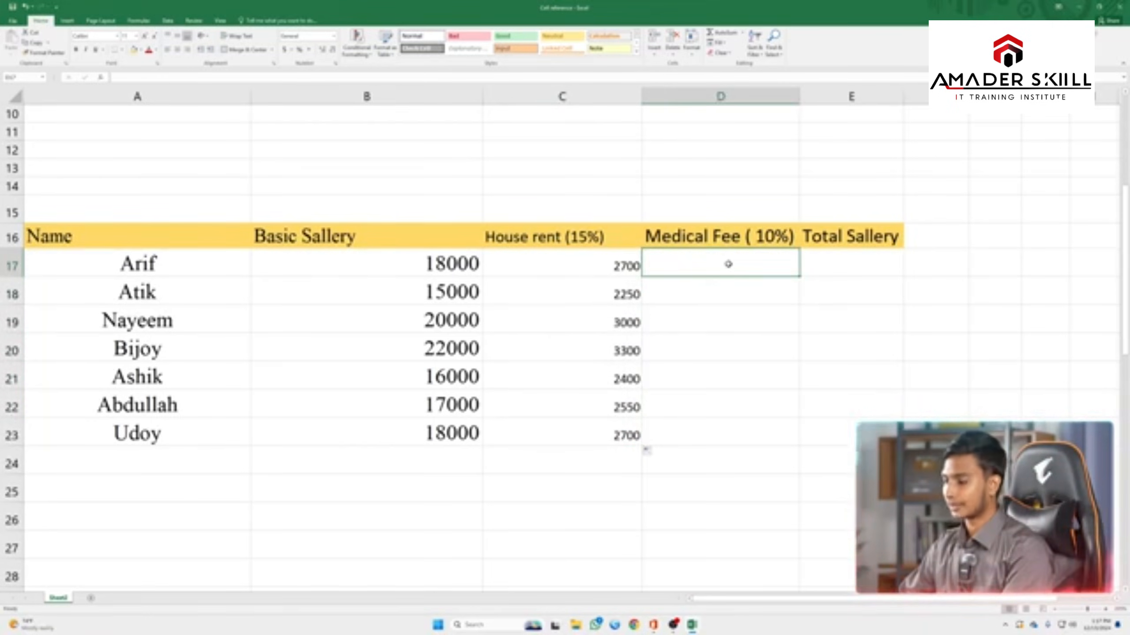
pyautogui.write('=')
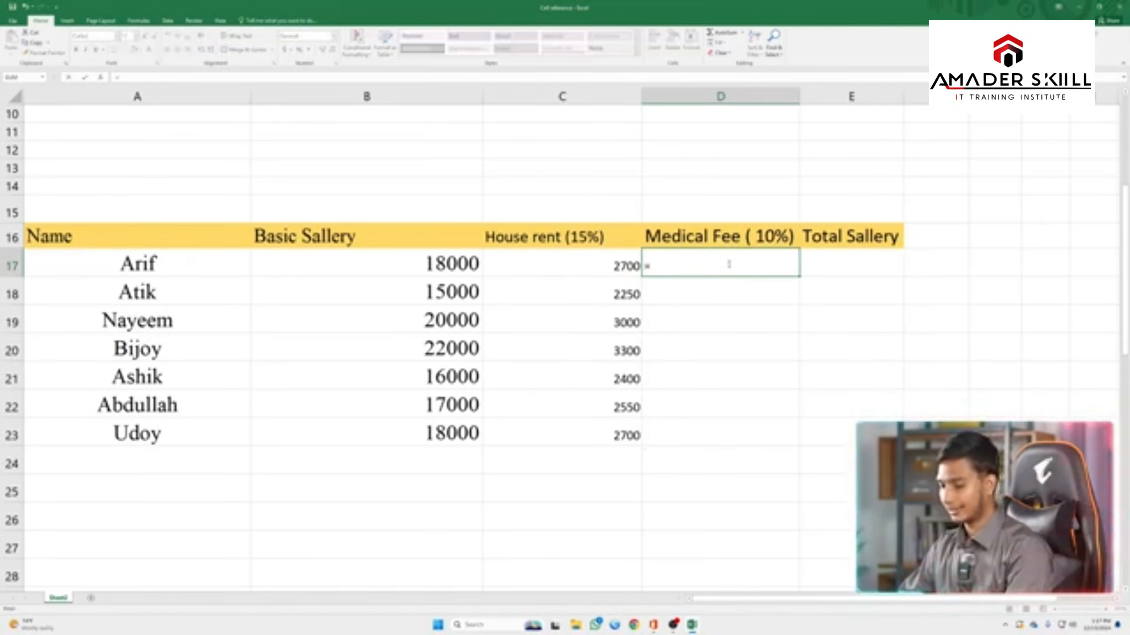
pyautogui.write('(')
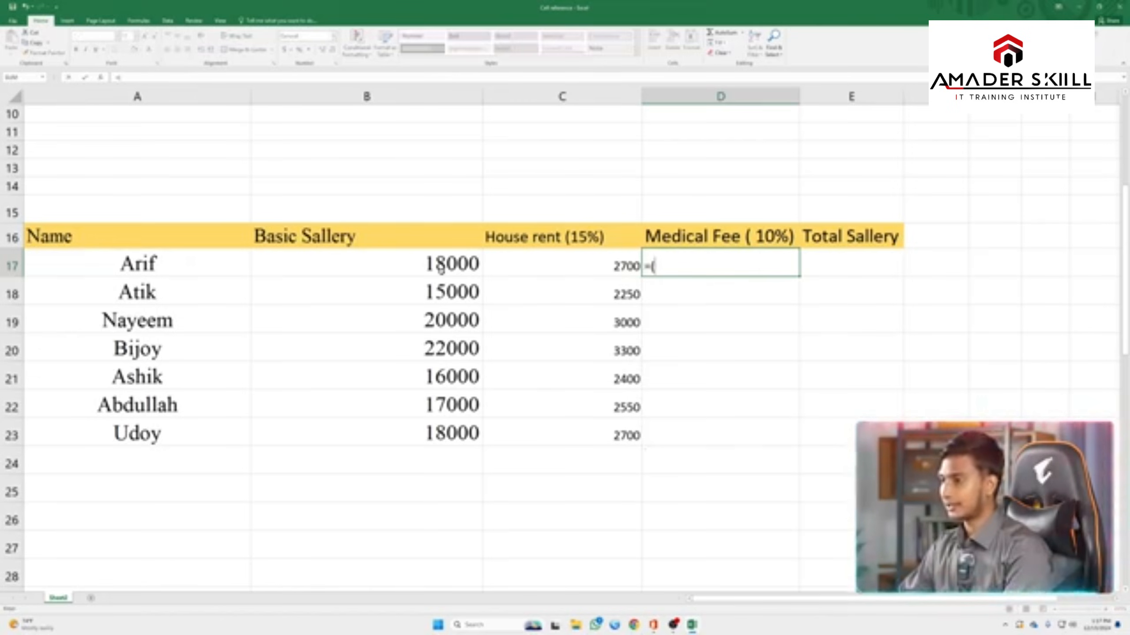
pyautogui.click(440, 265)
pyautogui.write('*')
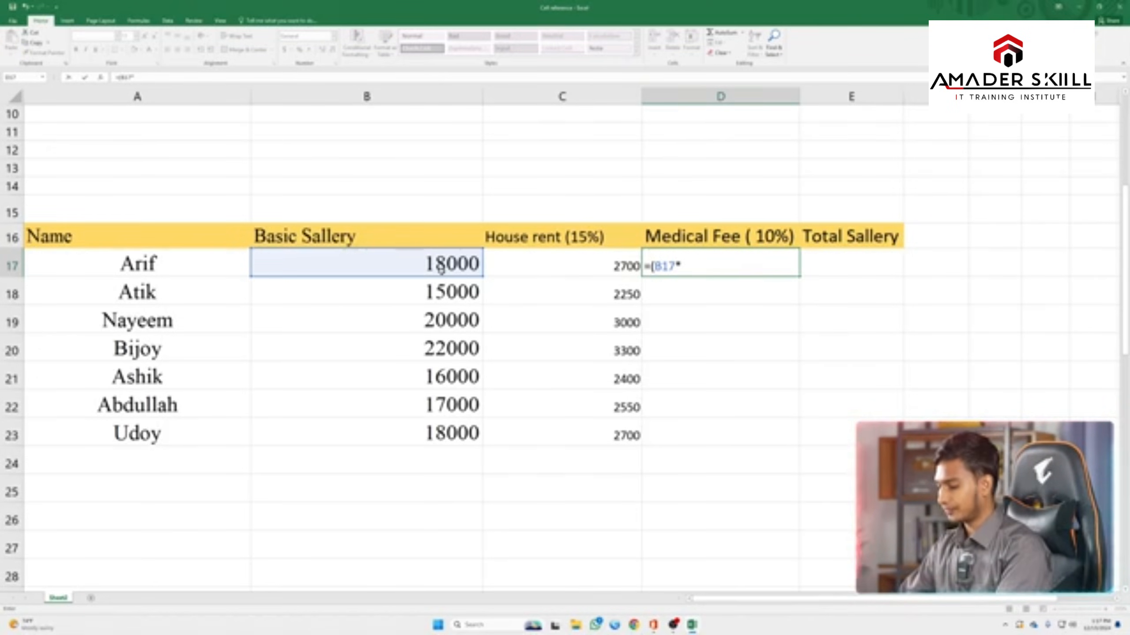
pyautogui.write('10')
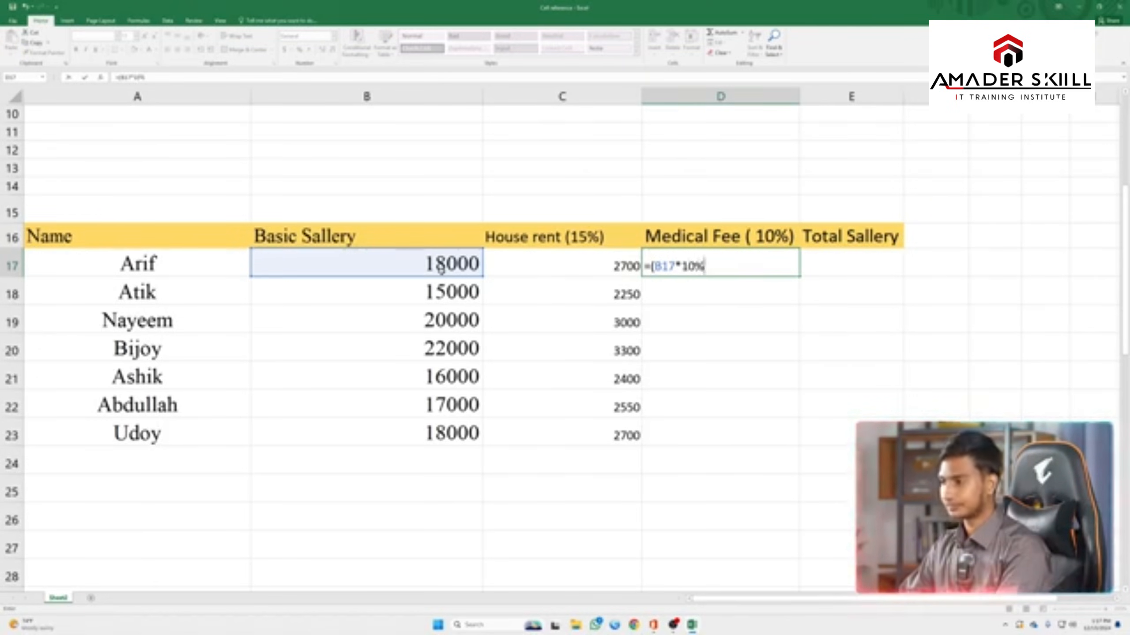
pyautogui.press('Return')
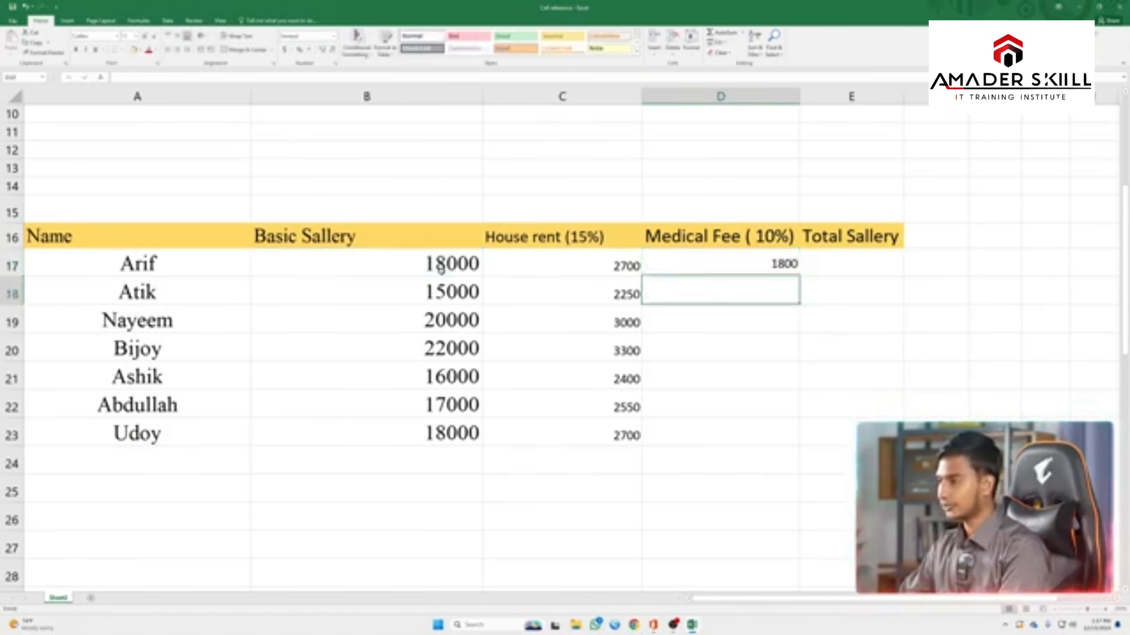
pyautogui.click(756, 266)
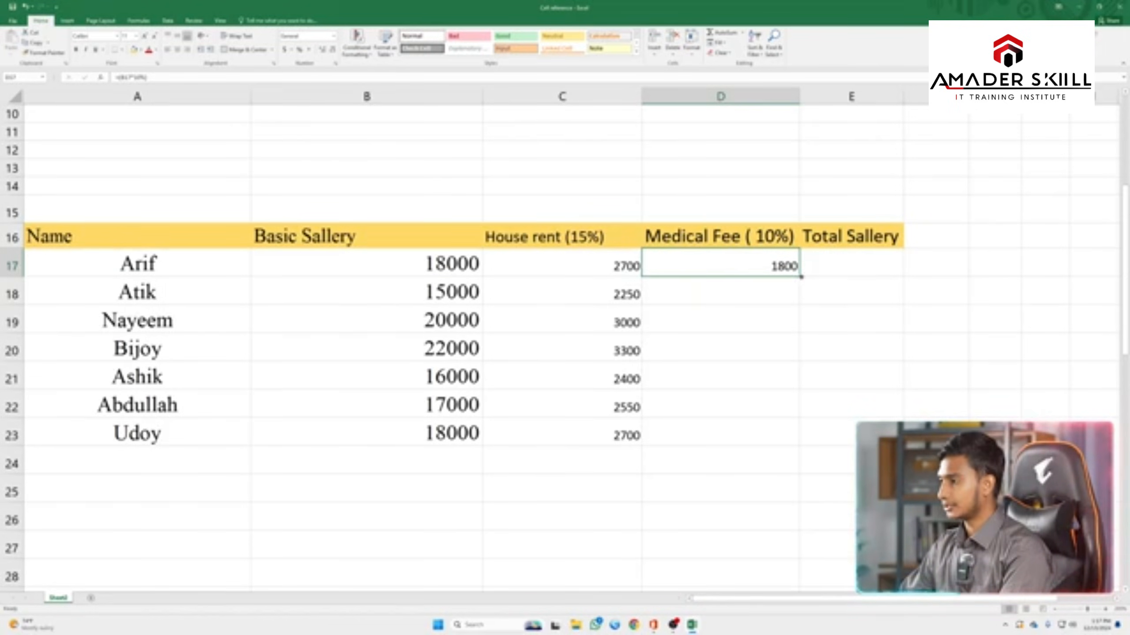
pyautogui.moveTo(801, 276); pyautogui.dragTo(803, 449)
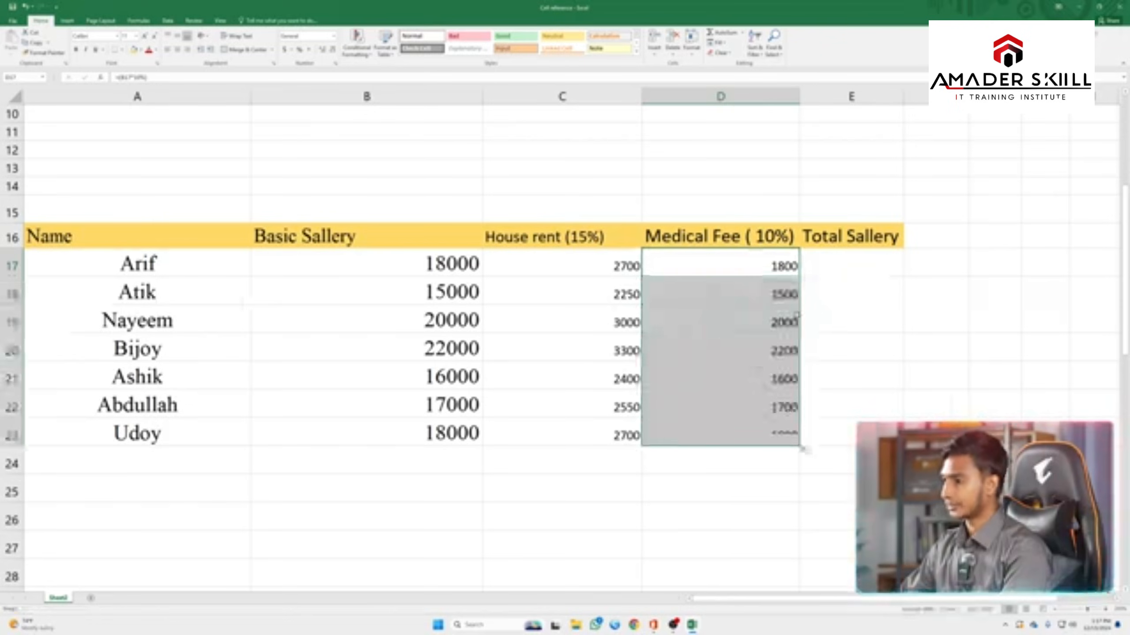
# Calculate the total salary in E17 with =SUM(B17:D17) and fill the formula down to E23
pyautogui.click(835, 263)
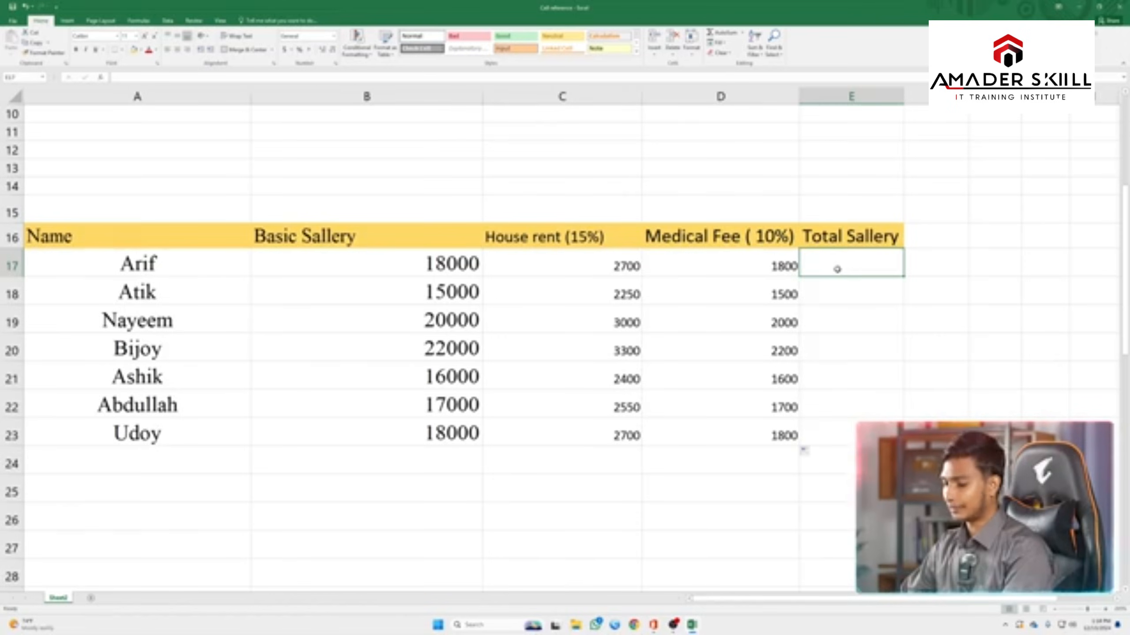
pyautogui.write('=')
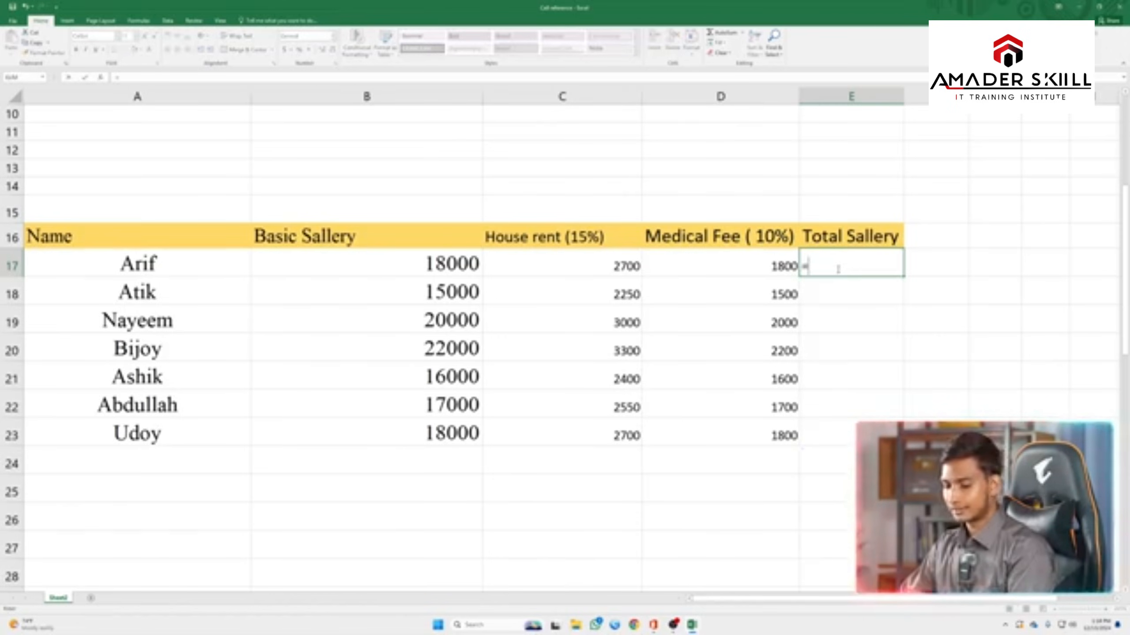
pyautogui.write('sum')
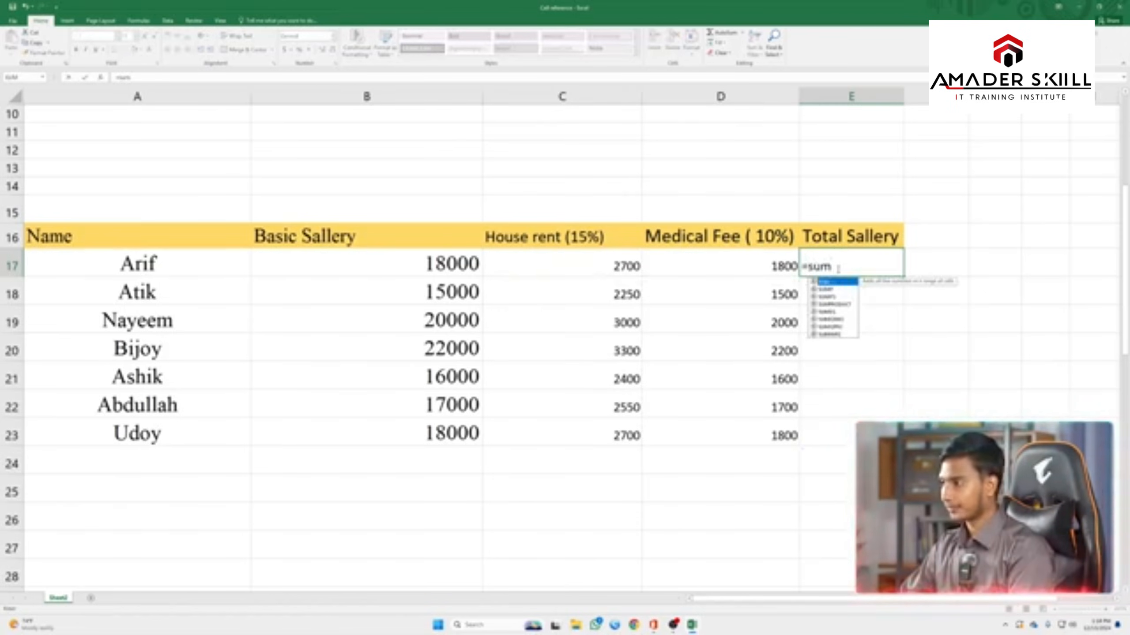
pyautogui.write('(')
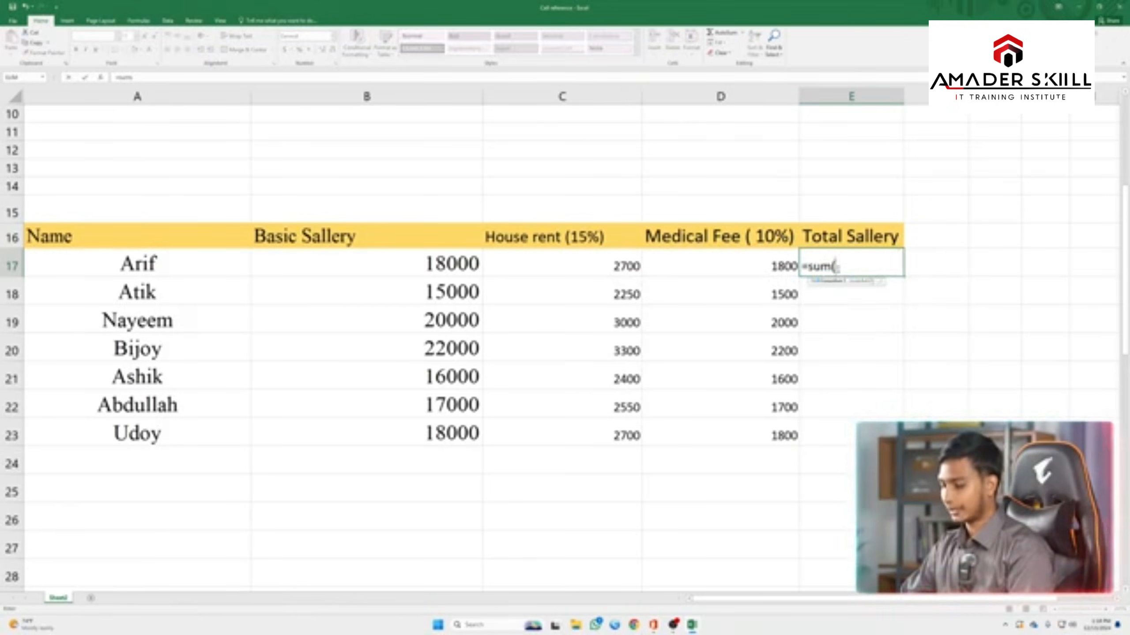
pyautogui.moveTo(462, 266); pyautogui.dragTo(676, 266)
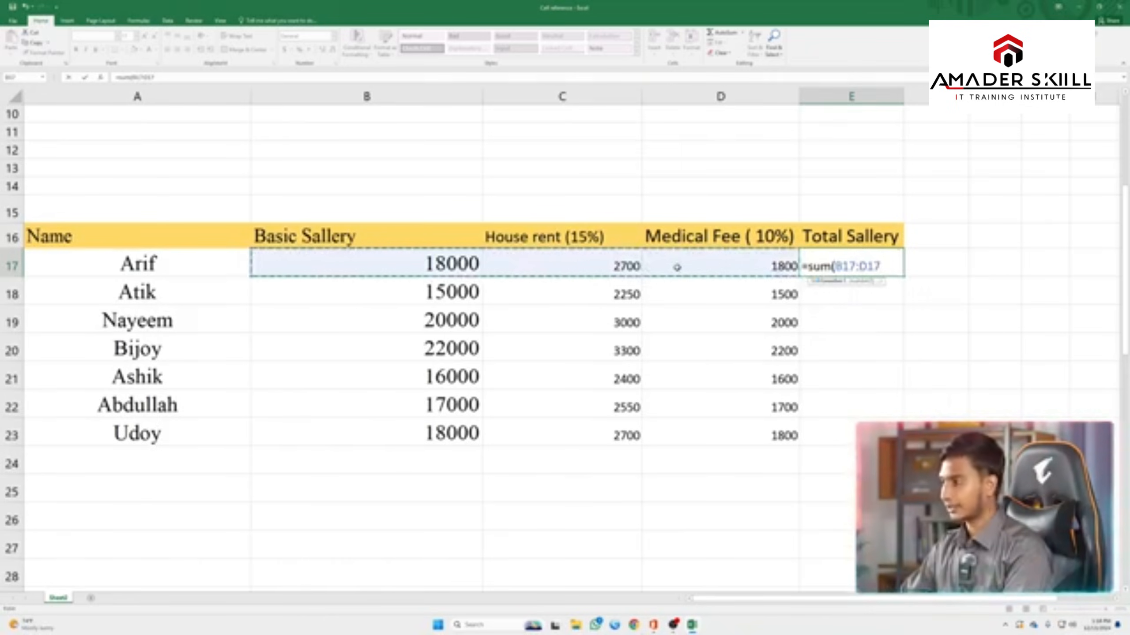
pyautogui.press('Return')
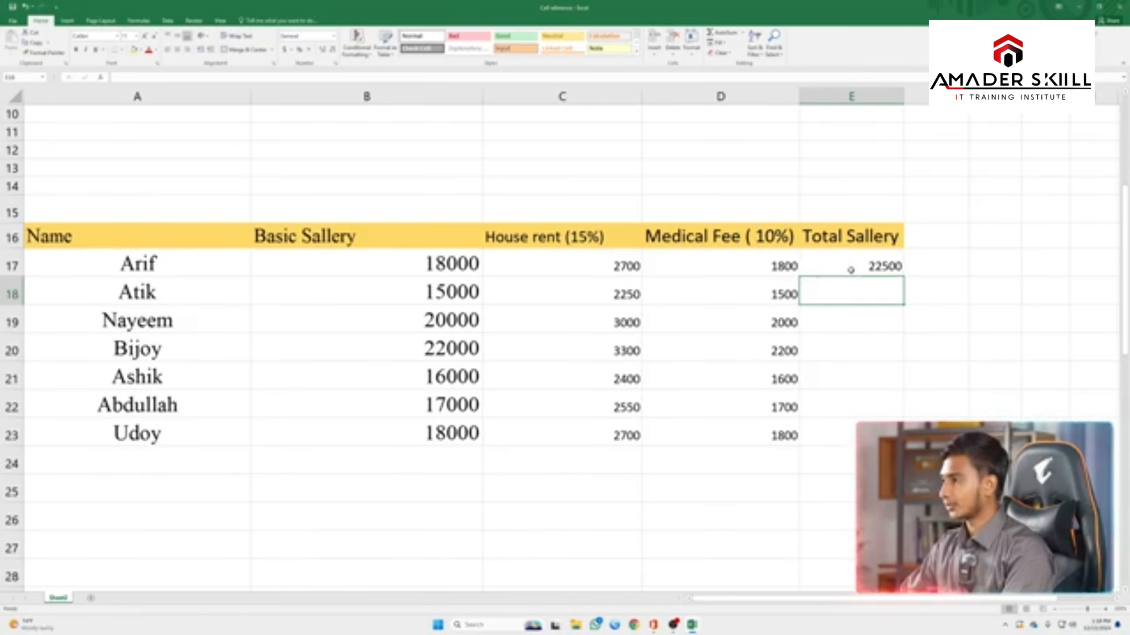
pyautogui.click(872, 271)
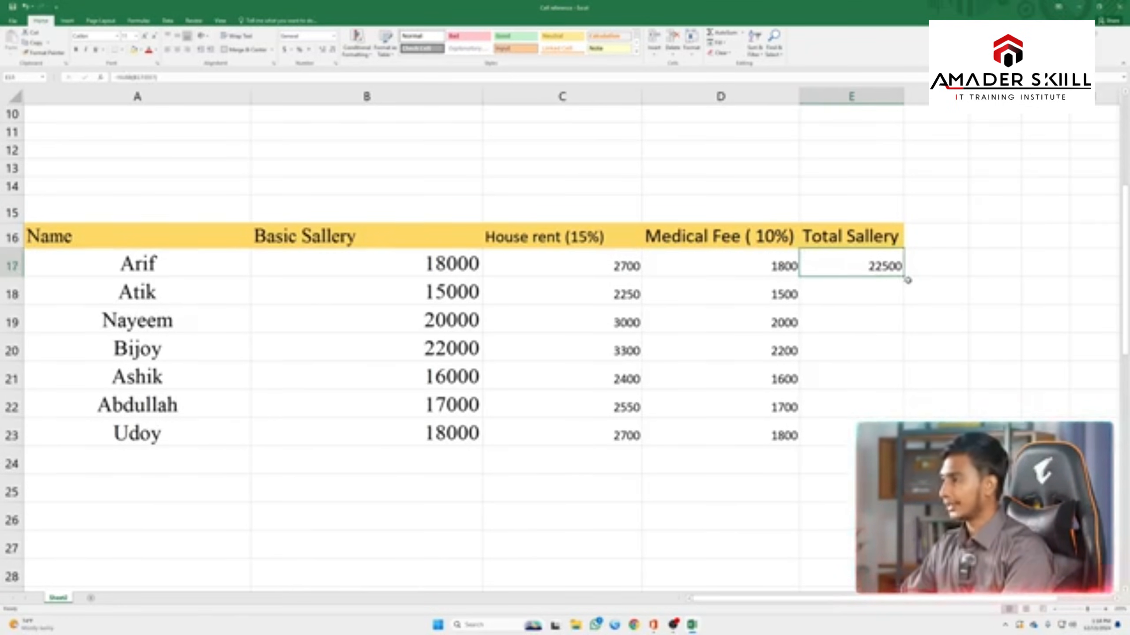
pyautogui.moveTo(903, 276); pyautogui.dragTo(894, 440)
# Compare the pay components in B18:D22 with the copied totals in E18:E23 and inspect the formula in E18
pyautogui.moveTo(439, 294); pyautogui.dragTo(712, 407)
pyautogui.click(862, 295)
pyautogui.moveTo(861, 294); pyautogui.dragTo(871, 439)
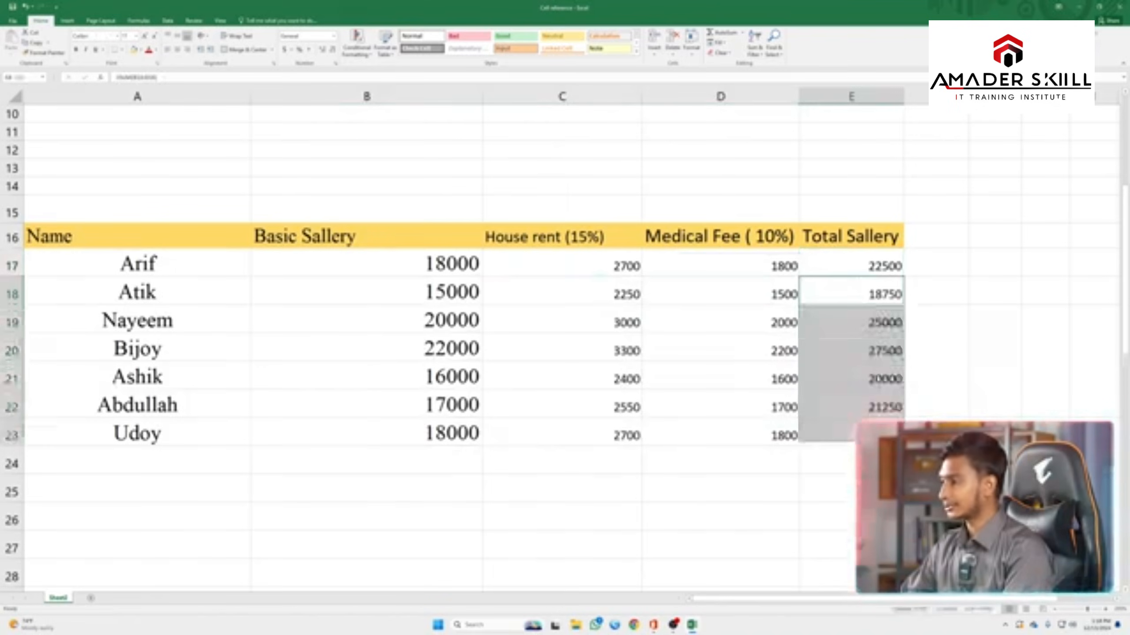
pyautogui.click(855, 293)
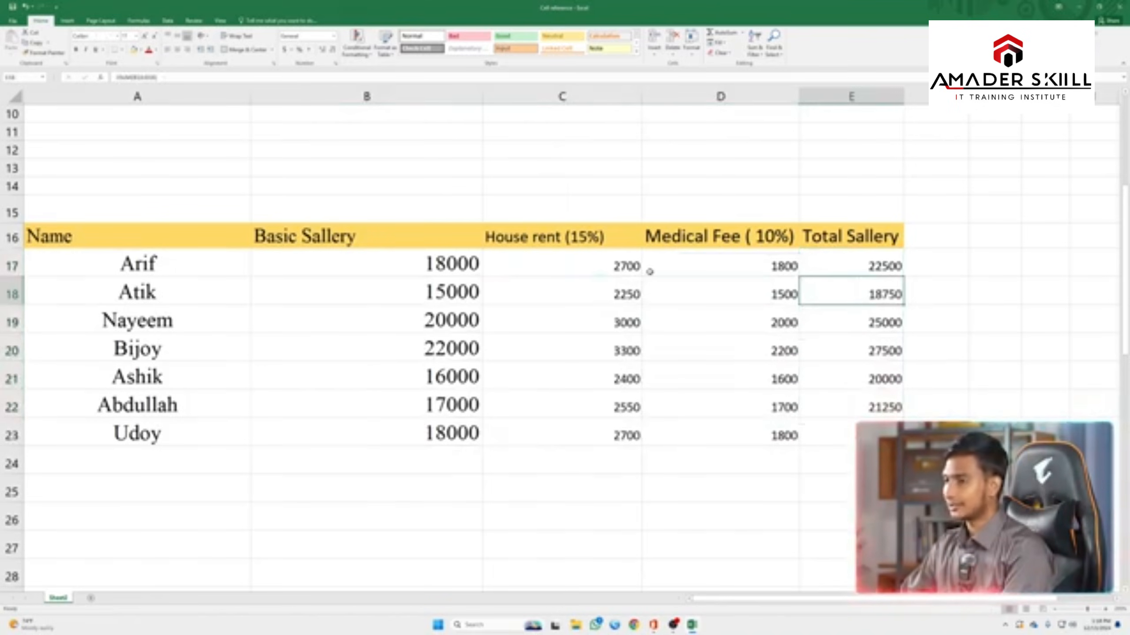